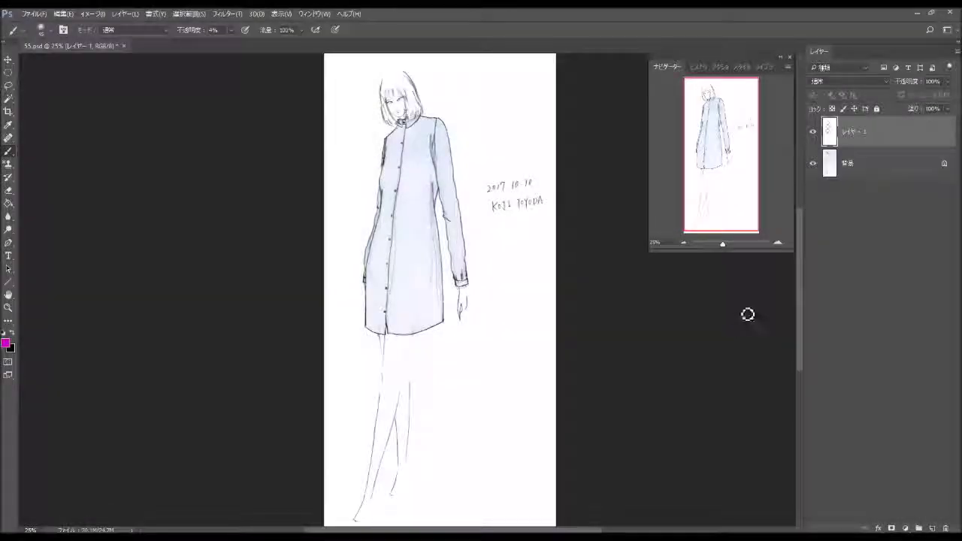
- Zoom the view to 300% with the Navigator and centre it on the woman's face
{"action": "left_click", "coordinate": [777, 242]}
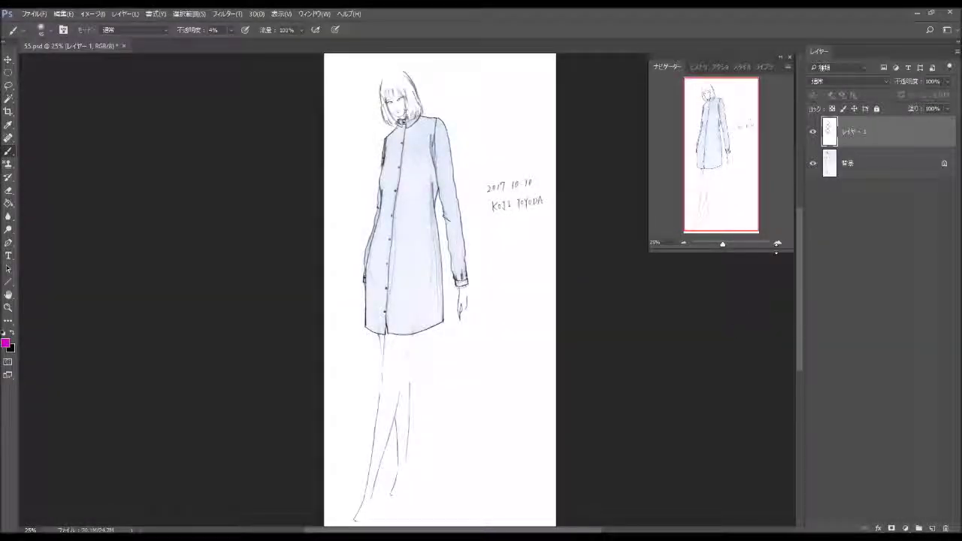
{"action": "left_click", "coordinate": [776, 243]}
{"action": "left_click", "coordinate": [777, 242]}
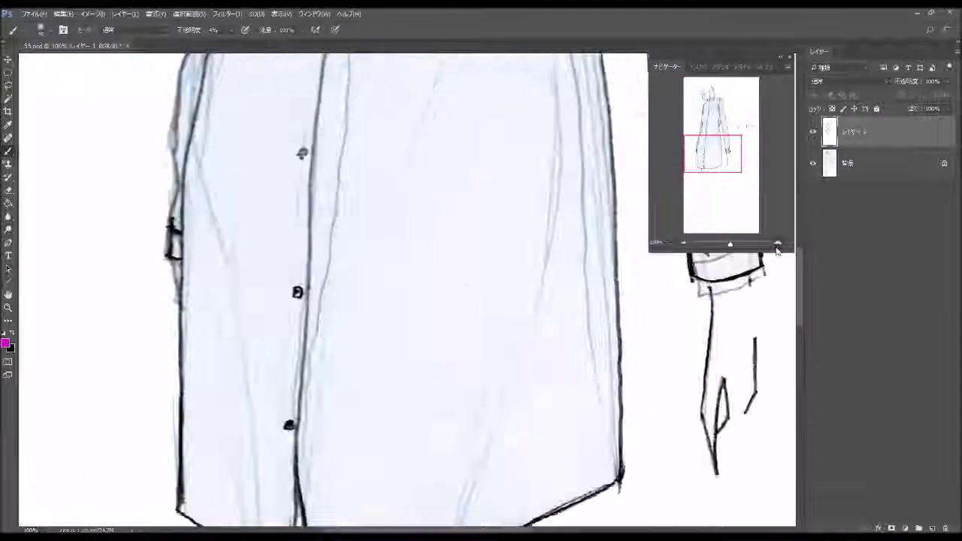
{"action": "left_click", "coordinate": [776, 242]}
{"action": "left_click_drag", "start_coordinate": [175, 293], "coordinate": [180, 518]}
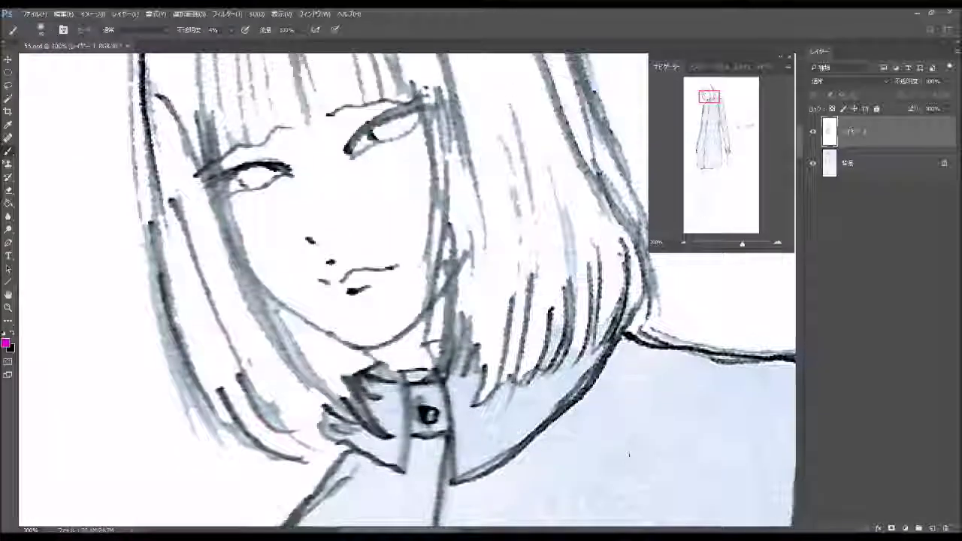
- Brush soft pink blush across the cheeks, then tint the lips pink with a smaller brush
{"action": "left_click_drag", "start_coordinate": [623, 398], "coordinate": [621, 453]}
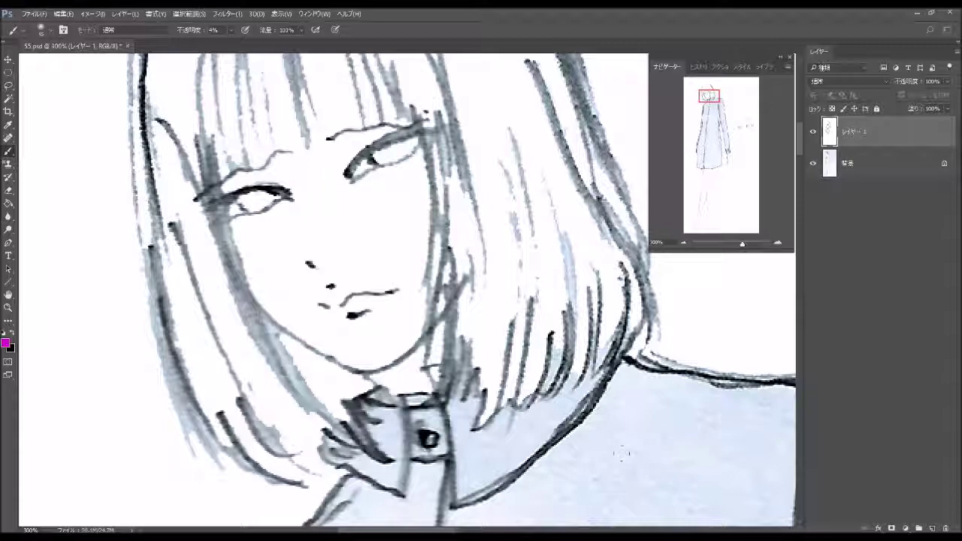
{"action": "left_click_drag", "start_coordinate": [388, 222], "coordinate": [395, 179]}
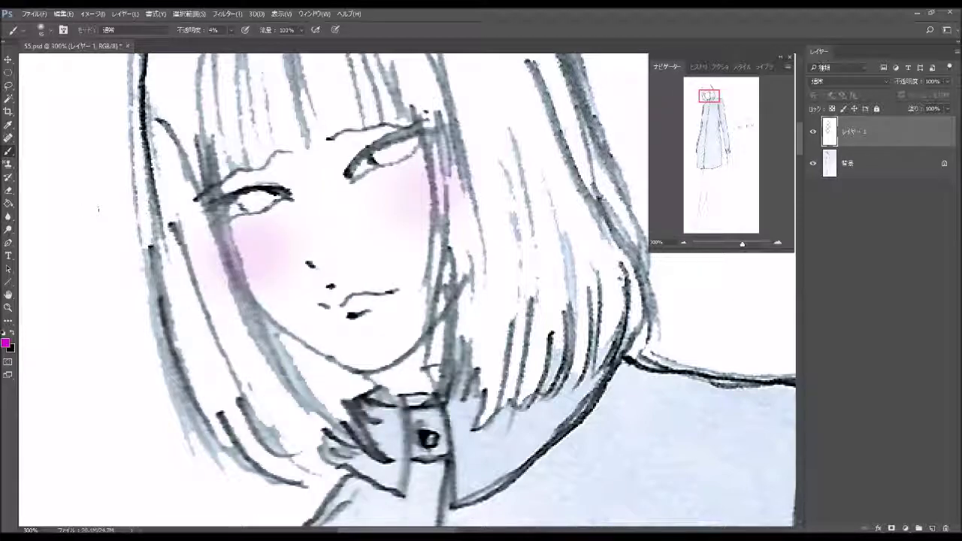
{"action": "left_click", "coordinate": [50, 30]}
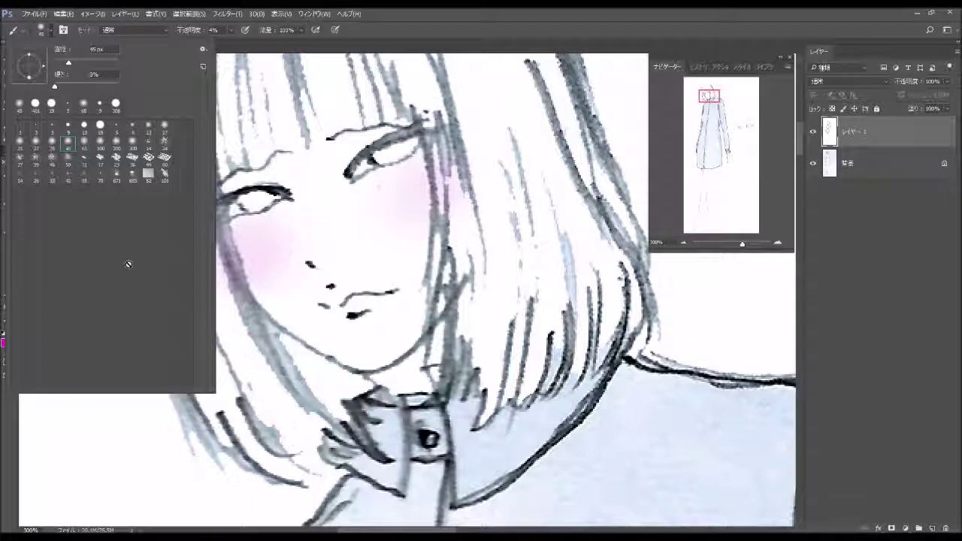
{"action": "left_click", "coordinate": [148, 129]}
{"action": "left_click", "coordinate": [361, 306]}
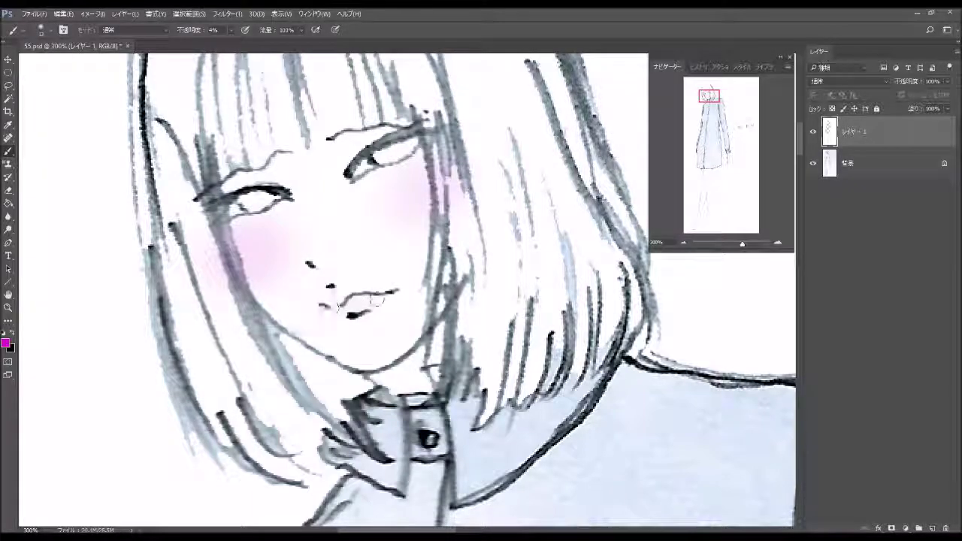
{"action": "left_click_drag", "start_coordinate": [376, 300], "coordinate": [343, 300]}
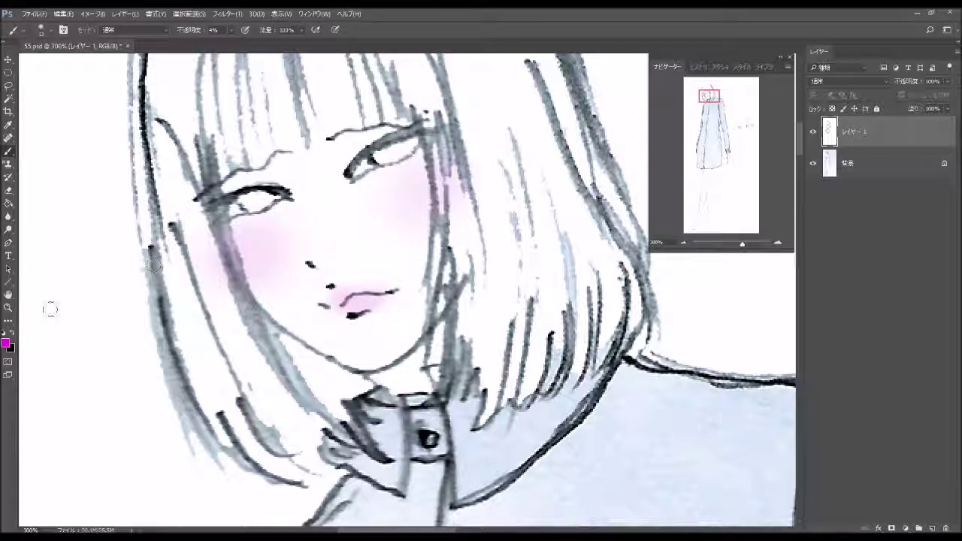
- Set the foreground colour to #0f010e and softly shade both irises grey
{"action": "left_click", "coordinate": [6, 342]}
{"action": "left_click", "coordinate": [129, 302]}
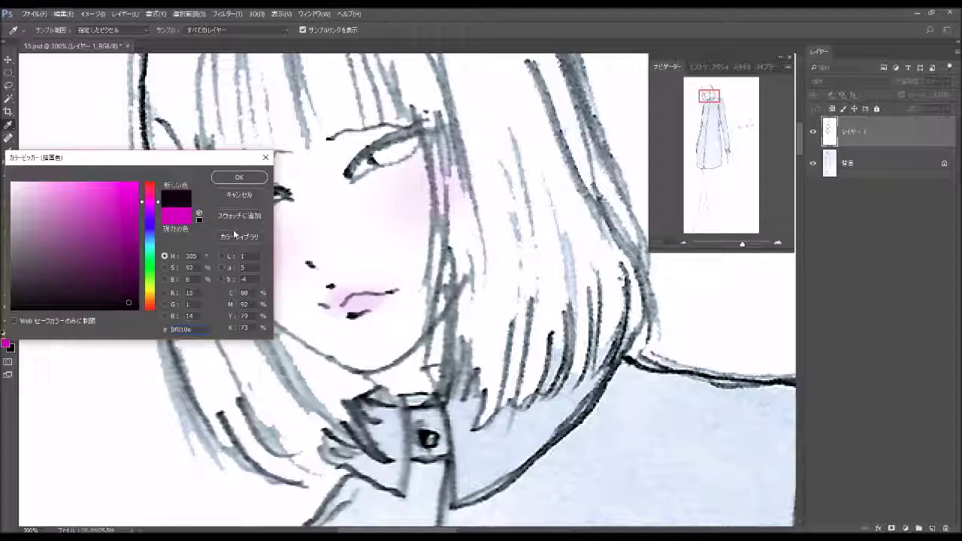
{"action": "left_click", "coordinate": [239, 178]}
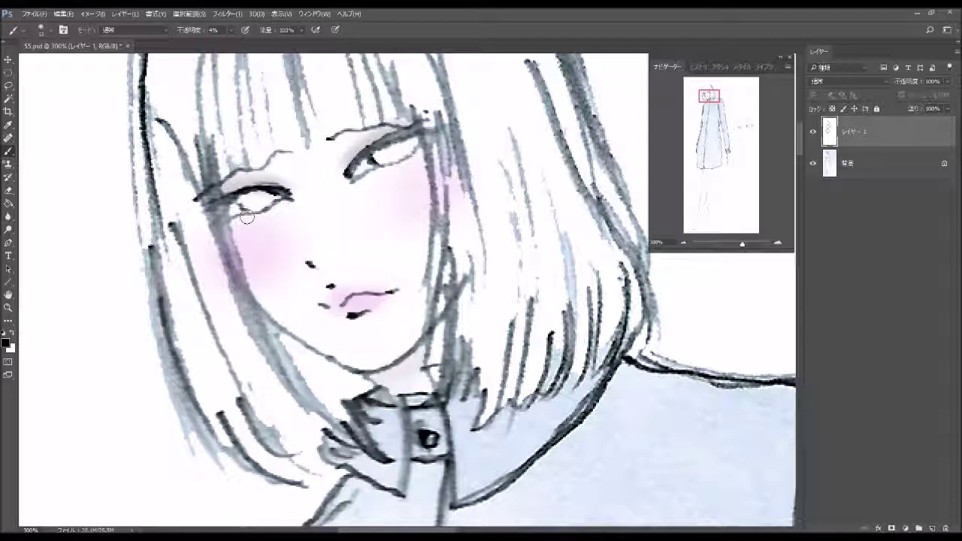
{"action": "mouse_move", "coordinate": [246, 217]}
{"action": "left_mouse_down"}
{"action": "mouse_move", "coordinate": [267, 197]}
{"action": "mouse_move", "coordinate": [254, 203]}
{"action": "mouse_move", "coordinate": [284, 200]}
{"action": "left_mouse_up"}
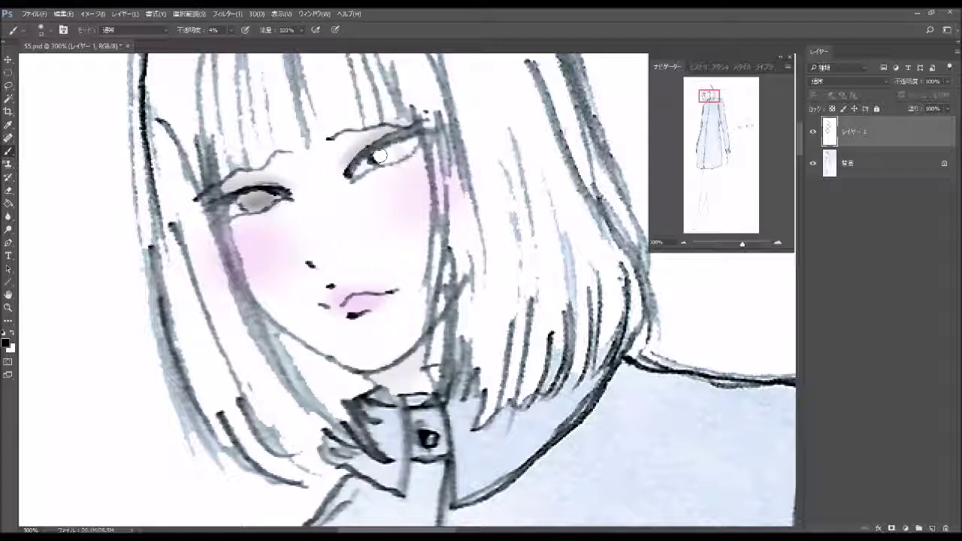
{"action": "left_click_drag", "start_coordinate": [376, 159], "coordinate": [416, 143]}
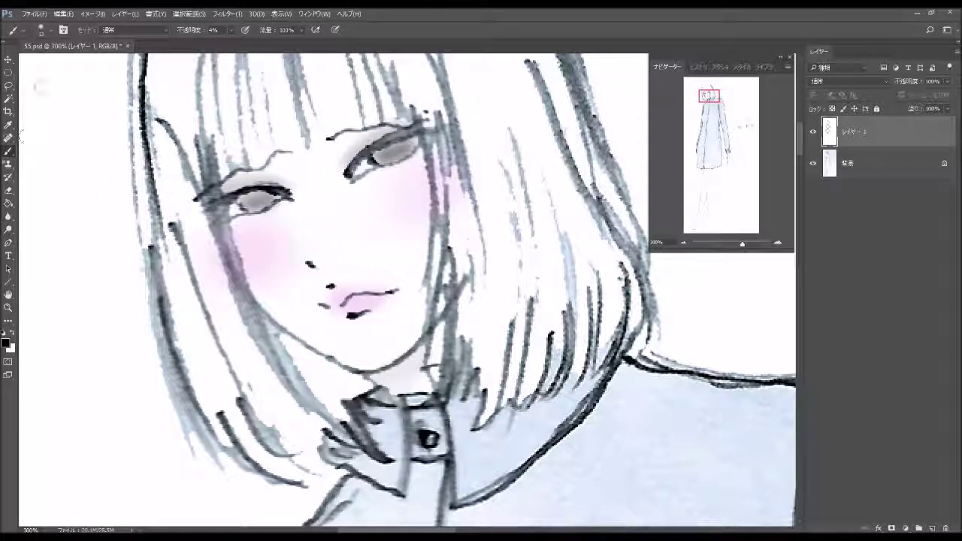
{"action": "left_click", "coordinate": [49, 34]}
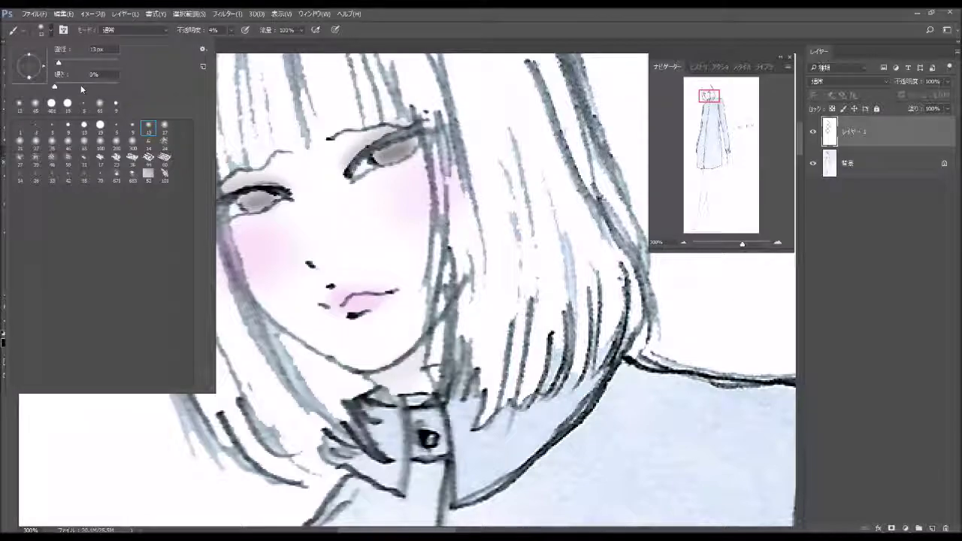
- Darken both irises with the 3 px hard brush at 71% opacity
{"action": "left_click", "coordinate": [35, 129]}
{"action": "left_click", "coordinate": [246, 51]}
{"action": "left_click_drag", "start_coordinate": [231, 31], "coordinate": [261, 42]}
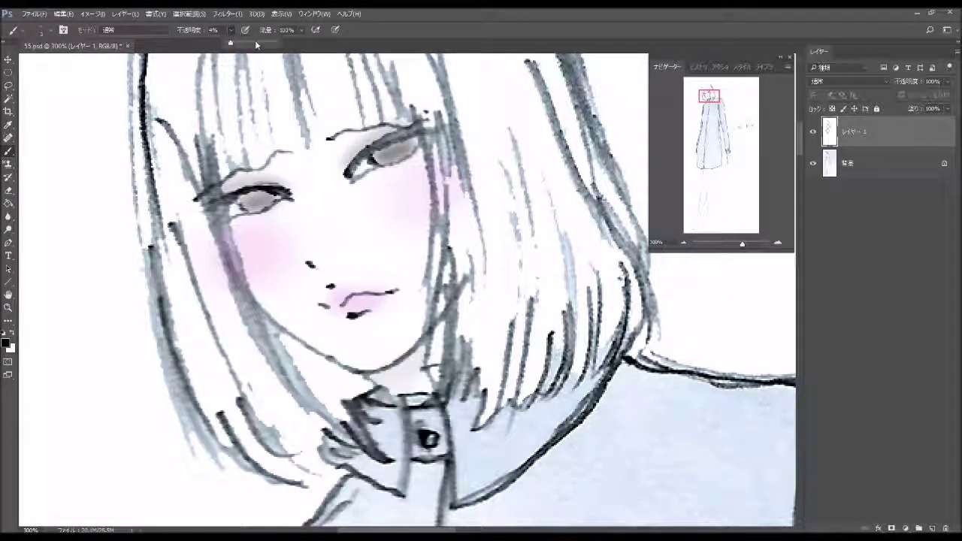
{"action": "left_click_drag", "start_coordinate": [268, 201], "coordinate": [264, 203]}
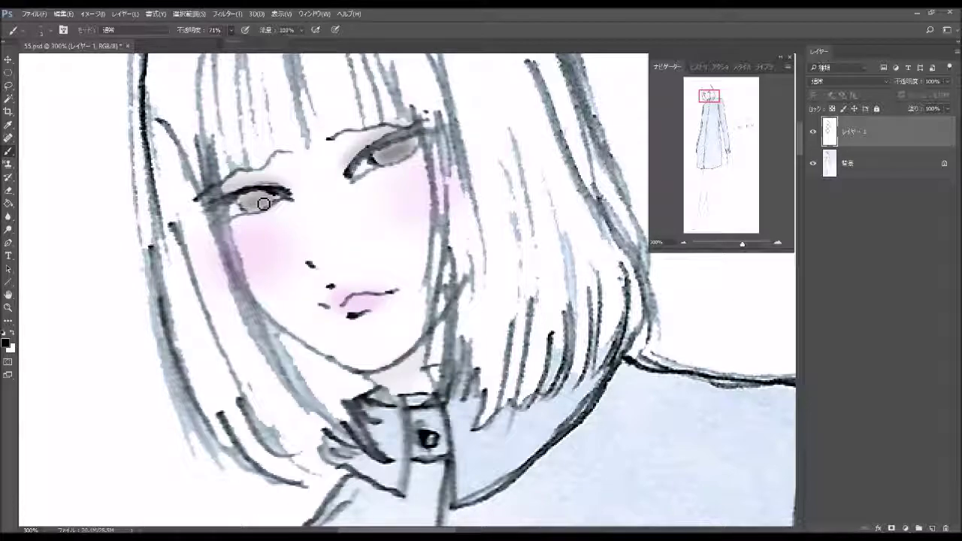
{"action": "mouse_move", "coordinate": [377, 168]}
{"action": "left_mouse_down"}
{"action": "mouse_move", "coordinate": [408, 150]}
{"action": "mouse_move", "coordinate": [397, 155]}
{"action": "left_mouse_up"}
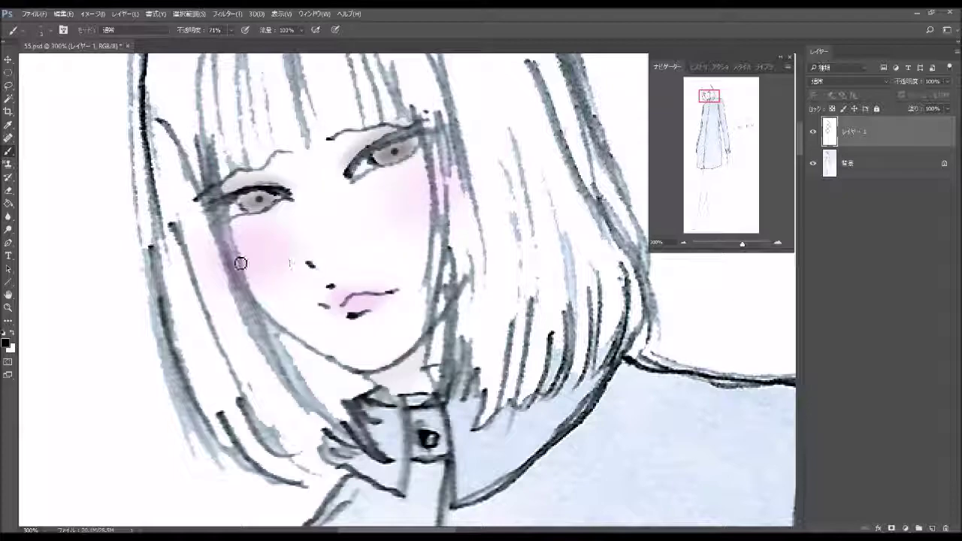
- Dab white highlights into both pupils at 100% opacity, then restore black as foreground
{"action": "left_click", "coordinate": [12, 330]}
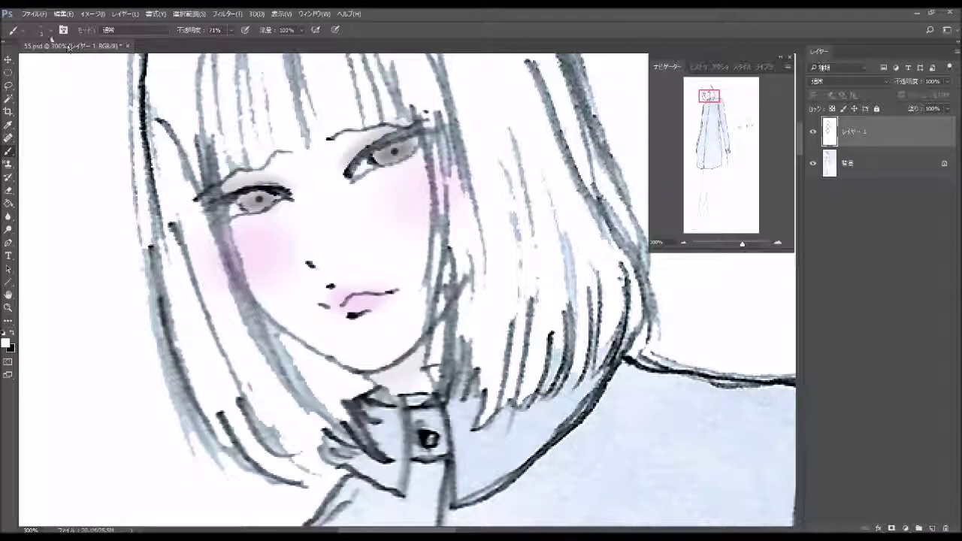
{"action": "left_click", "coordinate": [49, 31]}
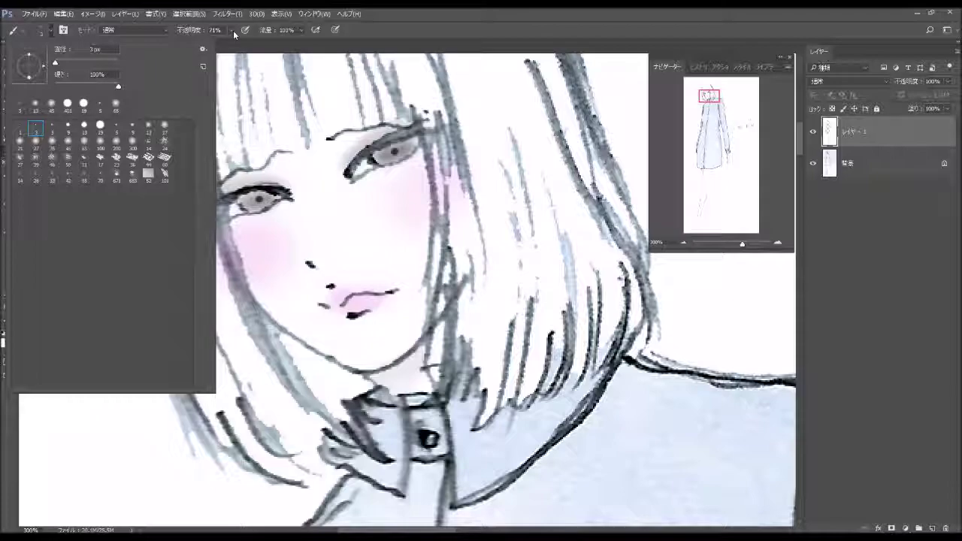
{"action": "left_click_drag", "start_coordinate": [231, 30], "coordinate": [243, 43]}
{"action": "left_click", "coordinate": [257, 215]}
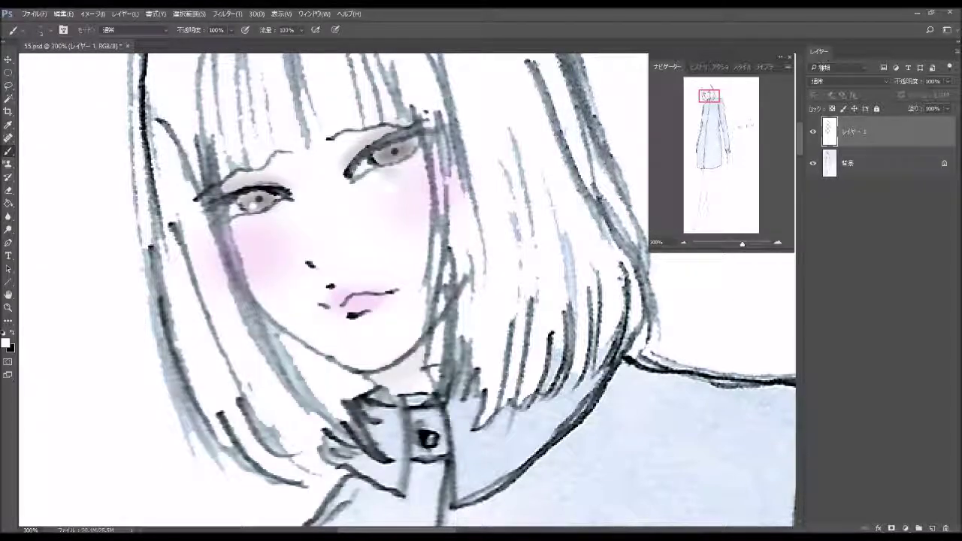
{"action": "left_click", "coordinate": [391, 161]}
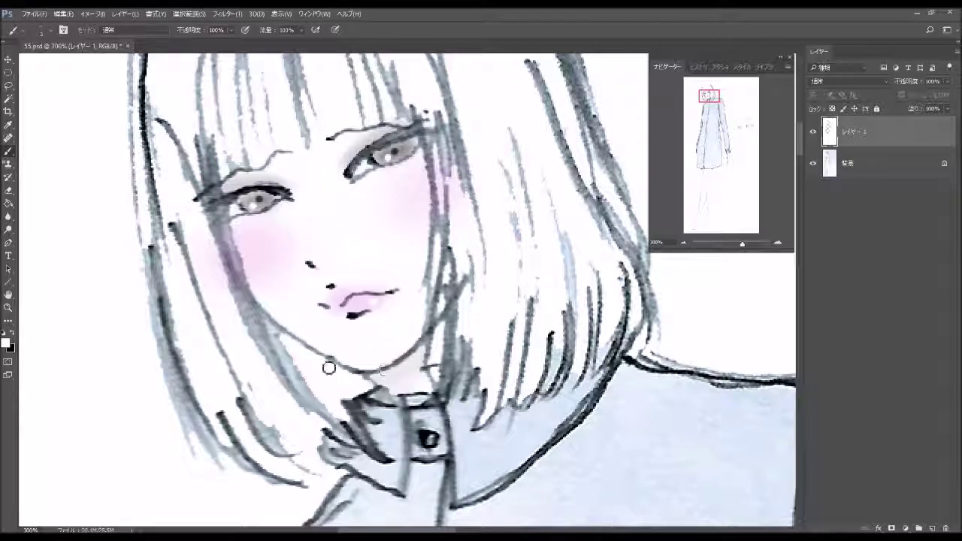
{"action": "left_click", "coordinate": [12, 334]}
{"action": "left_click", "coordinate": [48, 31]}
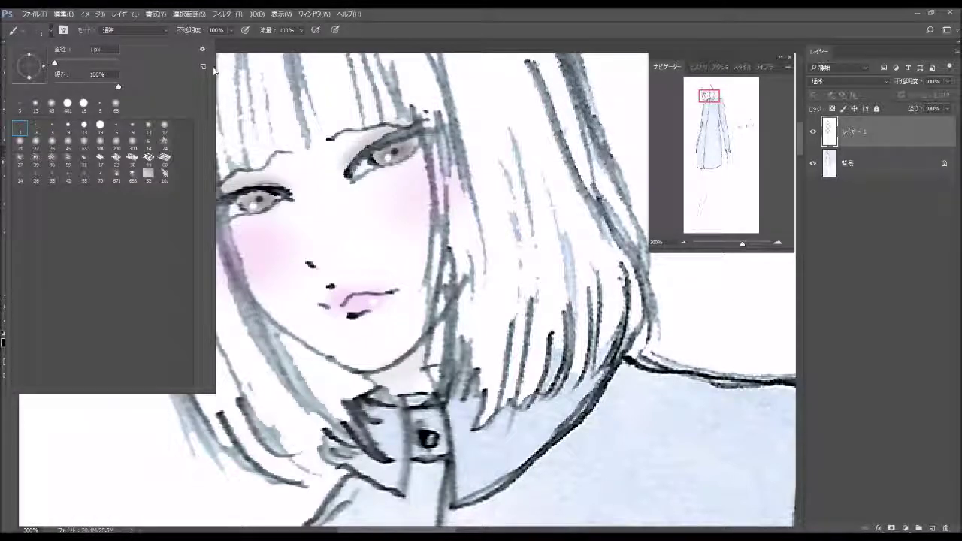
- At about 79% brush opacity, paint black lash lines plus upper and lower lashes around the eyes
{"action": "left_click", "coordinate": [231, 31]}
{"action": "left_click_drag", "start_coordinate": [225, 42], "coordinate": [215, 42]}
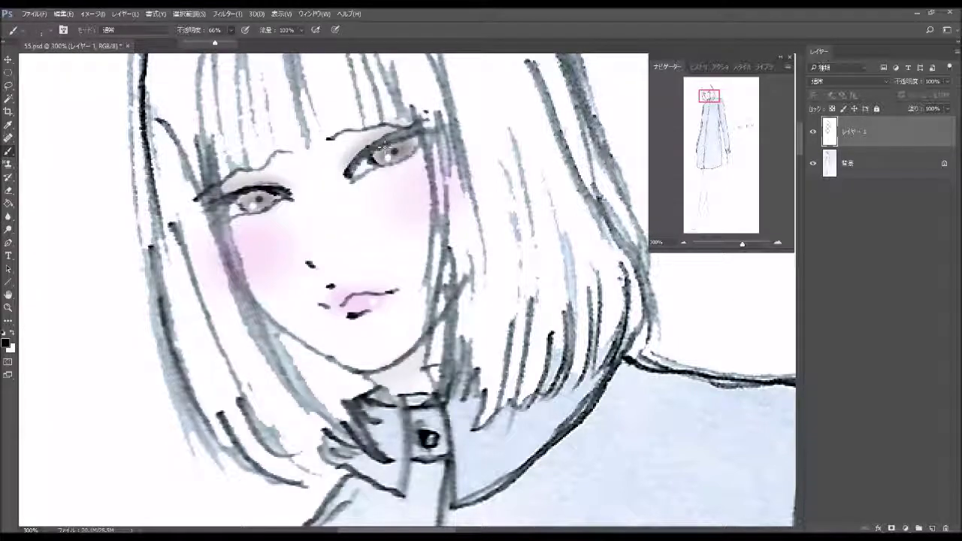
{"action": "left_click", "coordinate": [222, 43]}
{"action": "left_click", "coordinate": [363, 154]}
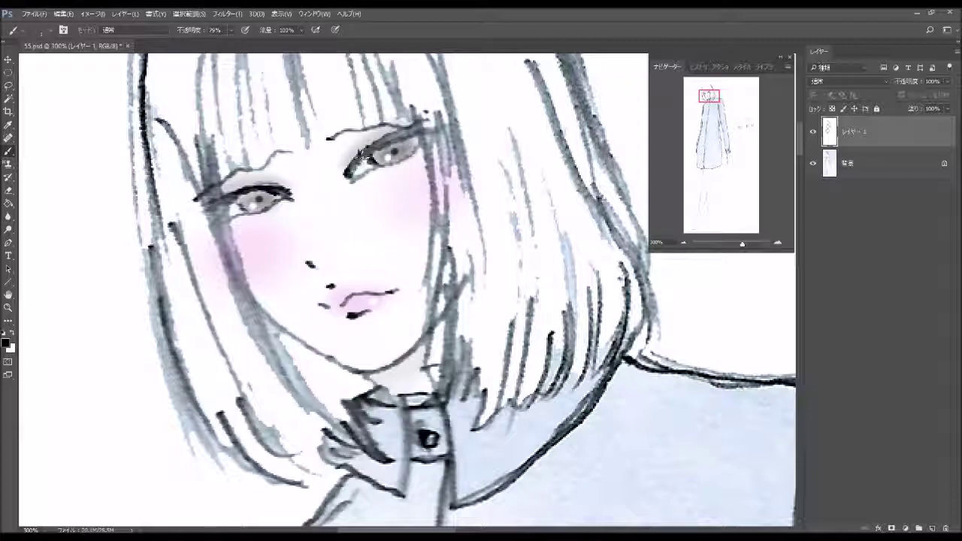
{"action": "left_click_drag", "start_coordinate": [370, 148], "coordinate": [376, 153]}
{"action": "left_click_drag", "start_coordinate": [390, 136], "coordinate": [404, 135]}
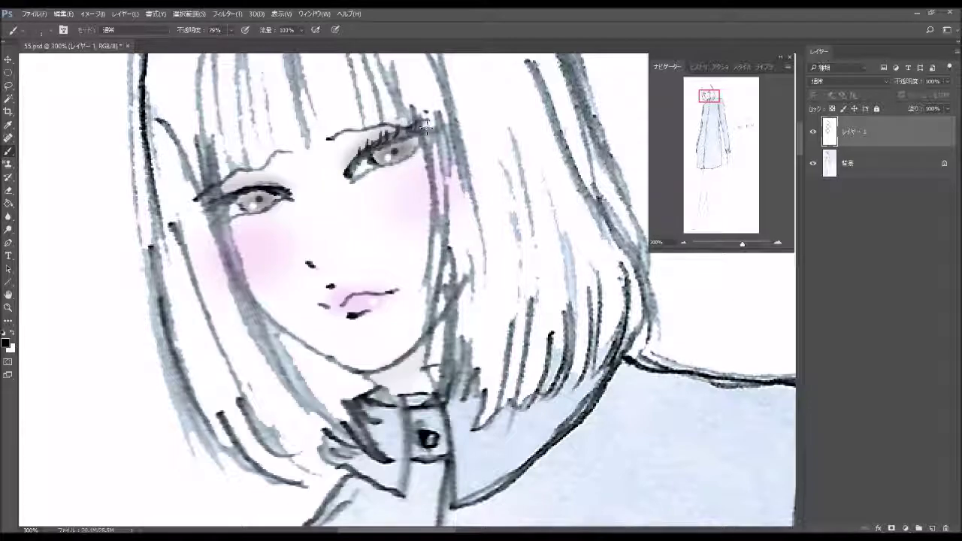
{"action": "left_click_drag", "start_coordinate": [369, 172], "coordinate": [383, 172]}
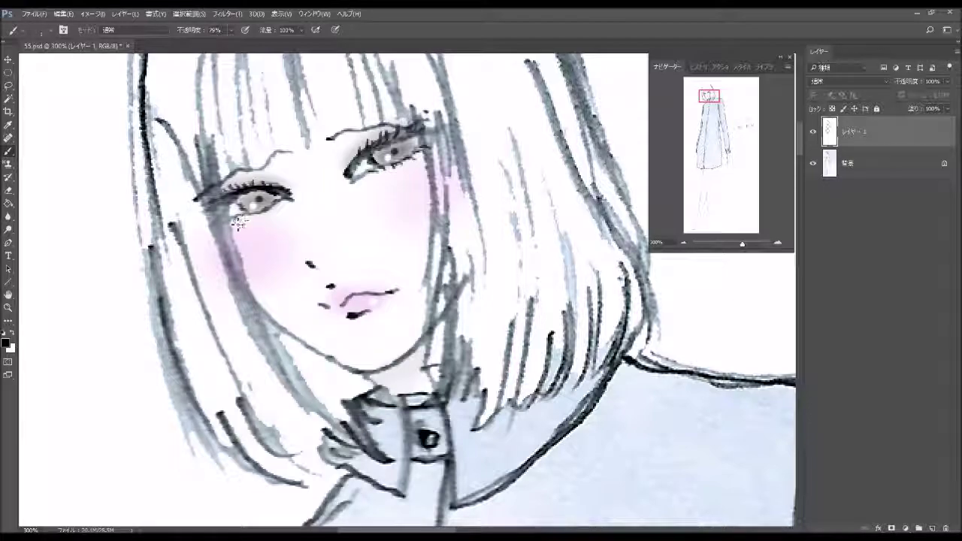
{"action": "left_click_drag", "start_coordinate": [245, 223], "coordinate": [252, 220]}
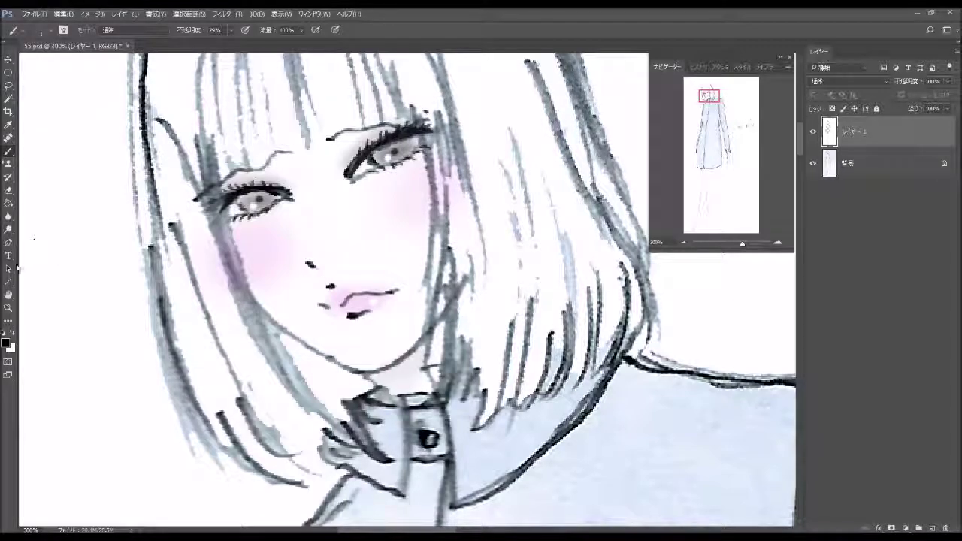
- Choose a dark brown foreground colour and return to the Brush tool
{"action": "left_click", "coordinate": [6, 342]}
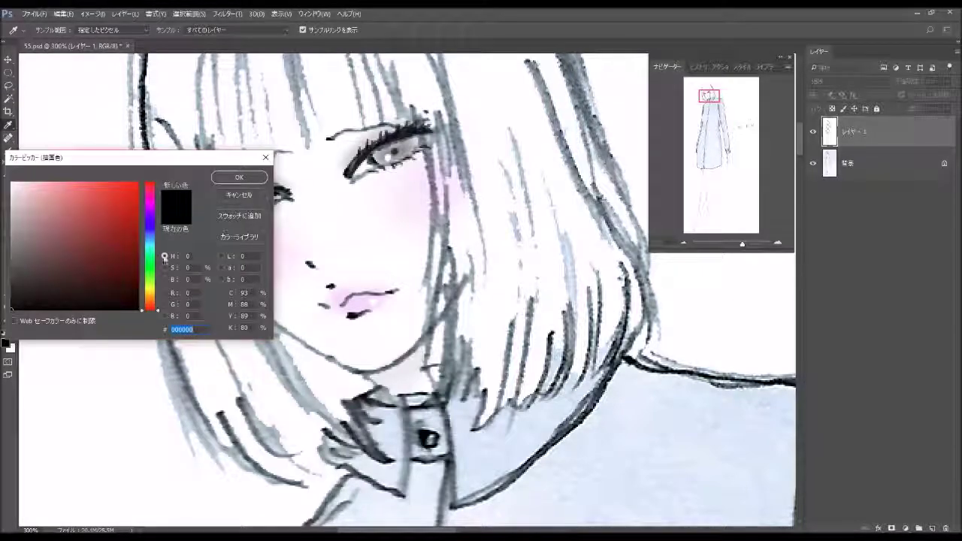
{"action": "left_click_drag", "start_coordinate": [152, 308], "coordinate": [153, 305]}
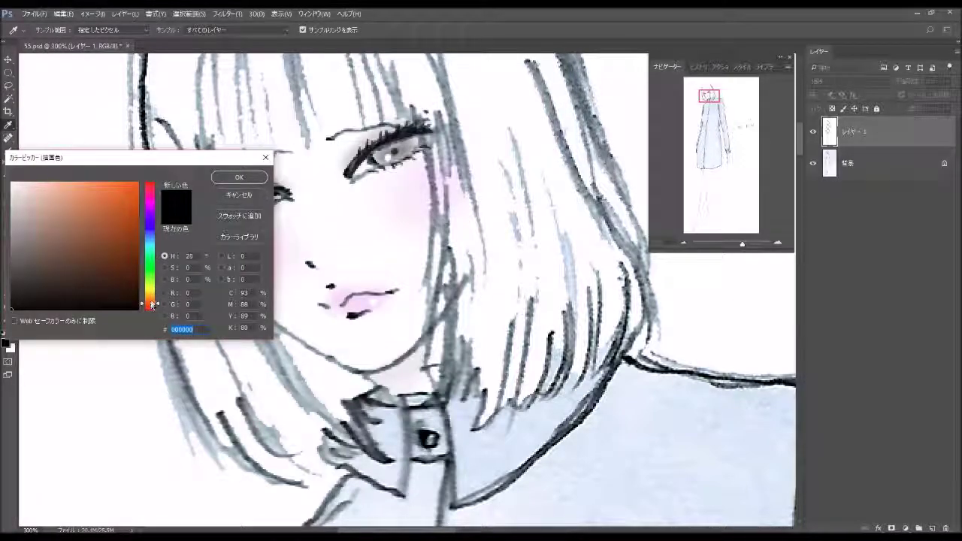
{"action": "left_click", "coordinate": [122, 271]}
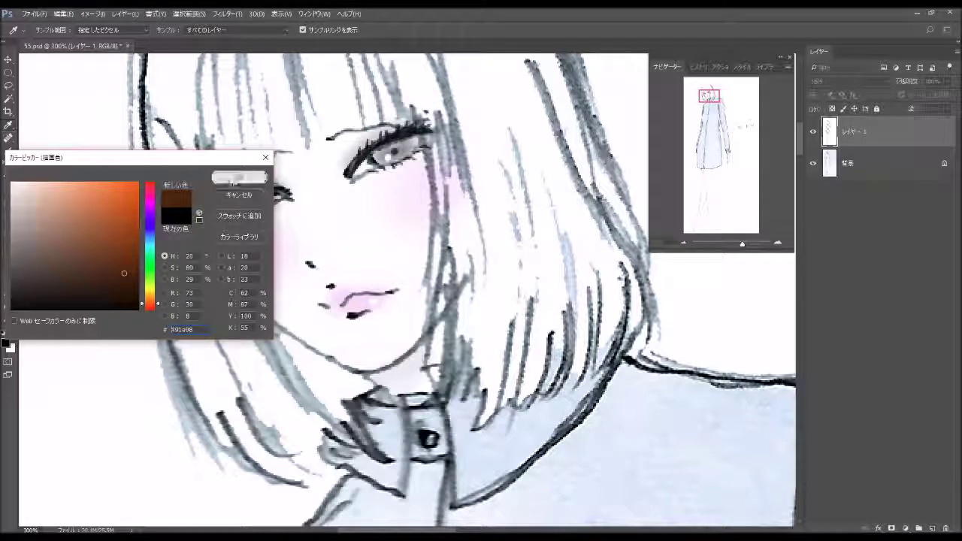
{"action": "left_click", "coordinate": [238, 176]}
{"action": "key", "text": "b"}
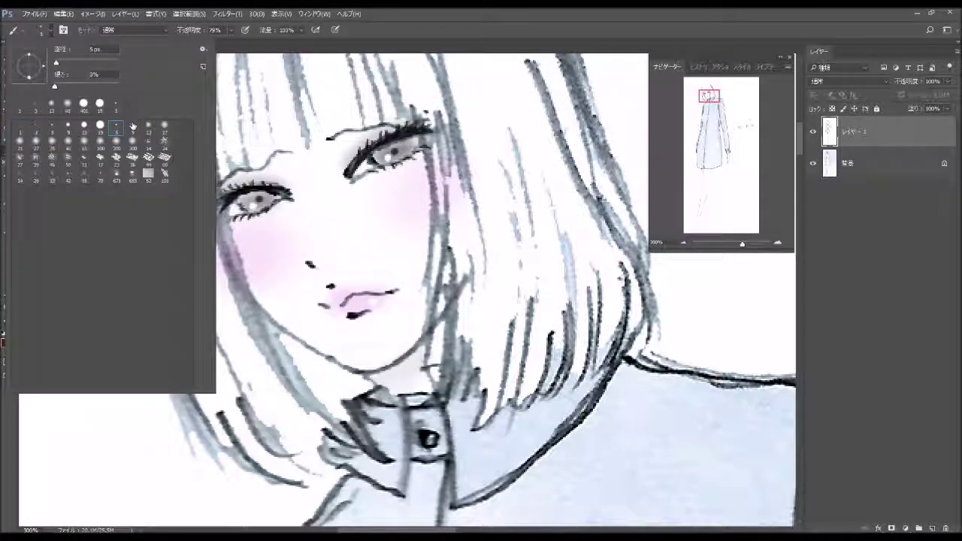
- Tint both irises brown at 12% brush opacity, then reset colours to black and white
{"action": "left_click", "coordinate": [231, 30]}
{"action": "left_click_drag", "start_coordinate": [217, 47], "coordinate": [198, 45]}
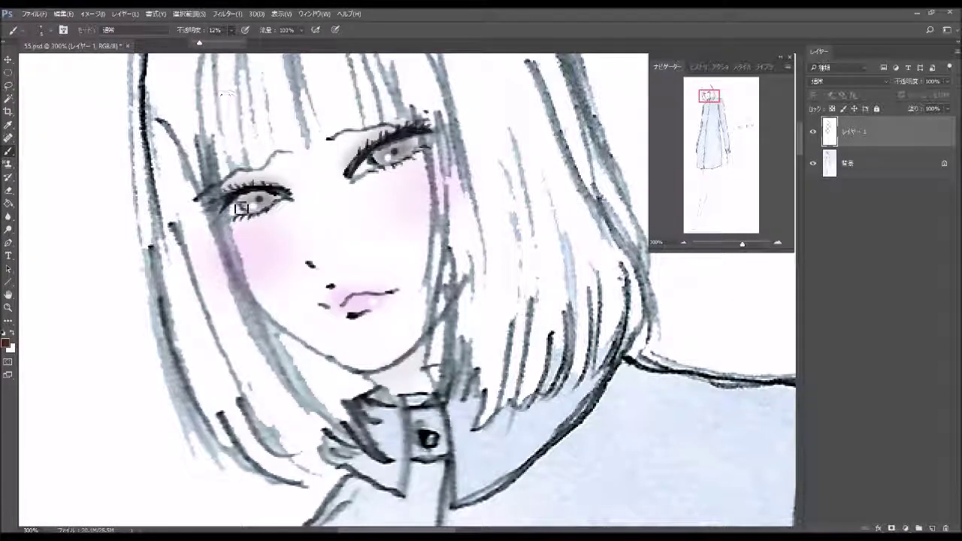
{"action": "left_click_drag", "start_coordinate": [250, 203], "coordinate": [274, 204]}
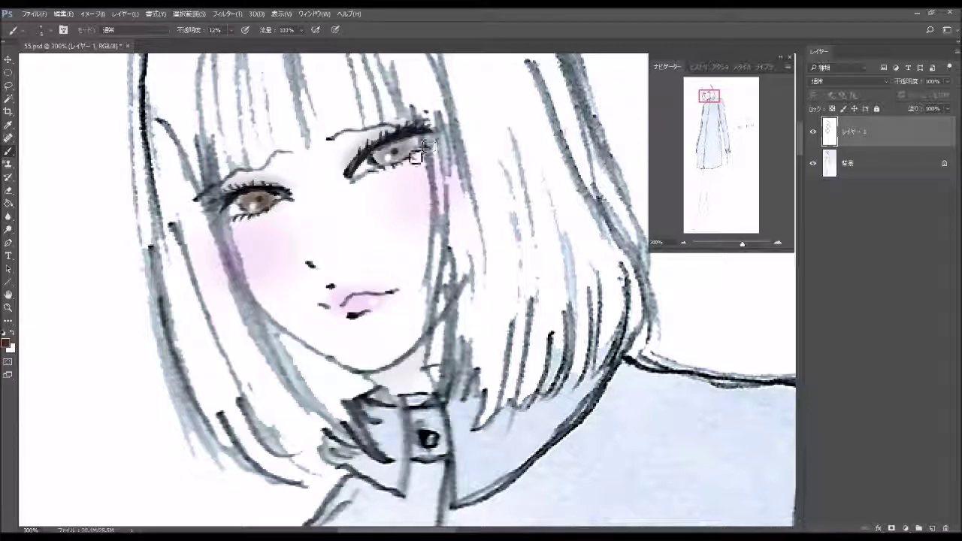
{"action": "mouse_move", "coordinate": [384, 157]}
{"action": "left_mouse_down"}
{"action": "mouse_move", "coordinate": [398, 160]}
{"action": "mouse_move", "coordinate": [417, 147]}
{"action": "mouse_move", "coordinate": [391, 155]}
{"action": "left_mouse_up"}
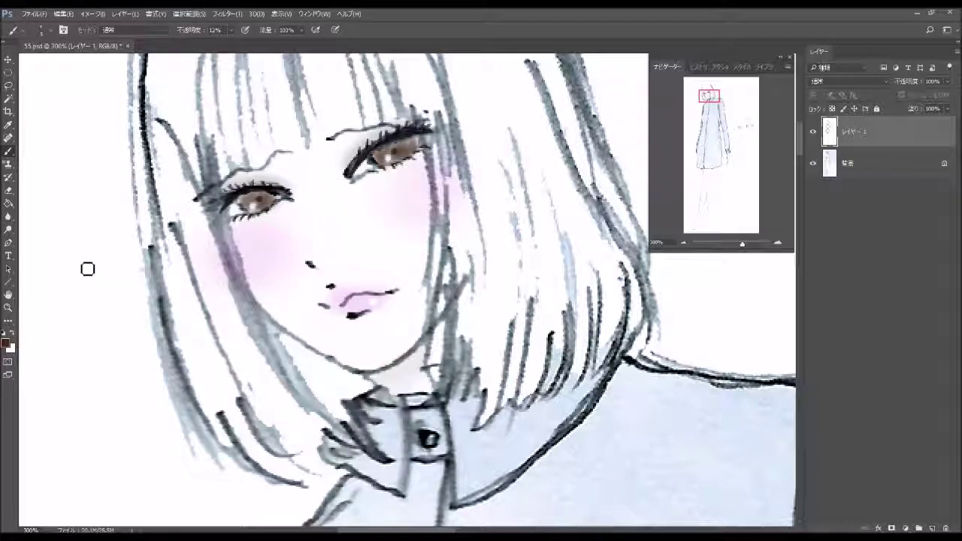
{"action": "left_click", "coordinate": [4, 334]}
{"action": "left_click", "coordinate": [51, 32]}
- Dot white catchlights into both irises with a hard brush at 100% opacity
{"action": "left_click", "coordinate": [50, 131]}
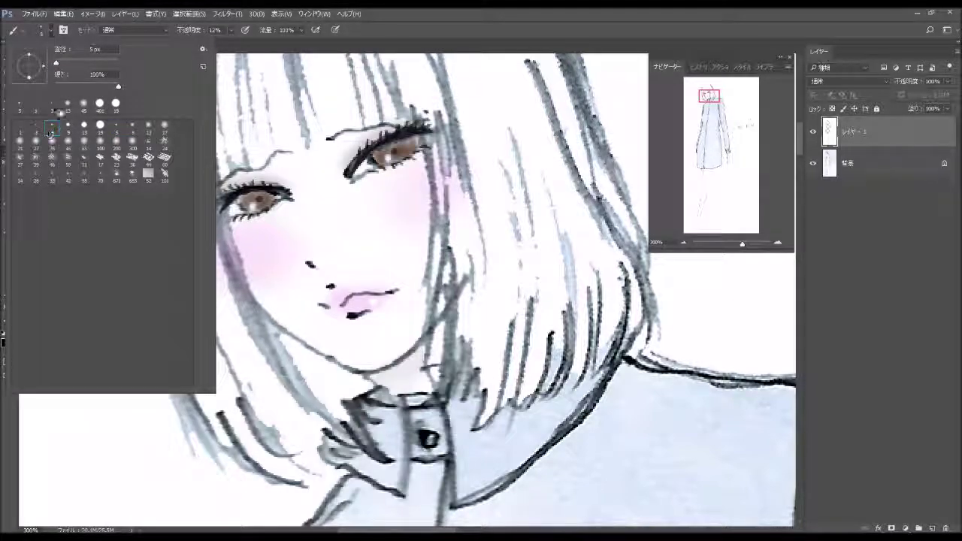
{"action": "left_click", "coordinate": [231, 30]}
{"action": "left_click_drag", "start_coordinate": [228, 42], "coordinate": [271, 43]}
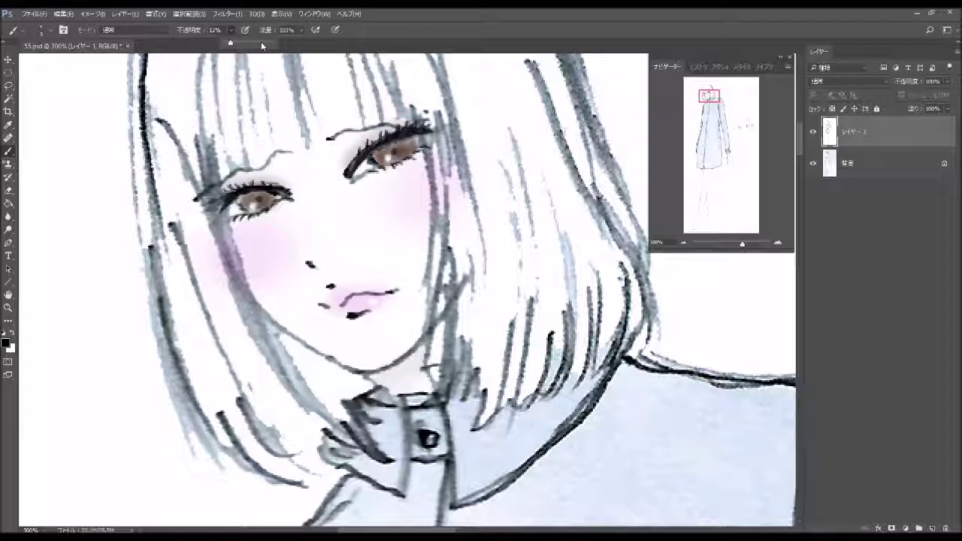
{"action": "left_click", "coordinate": [259, 202]}
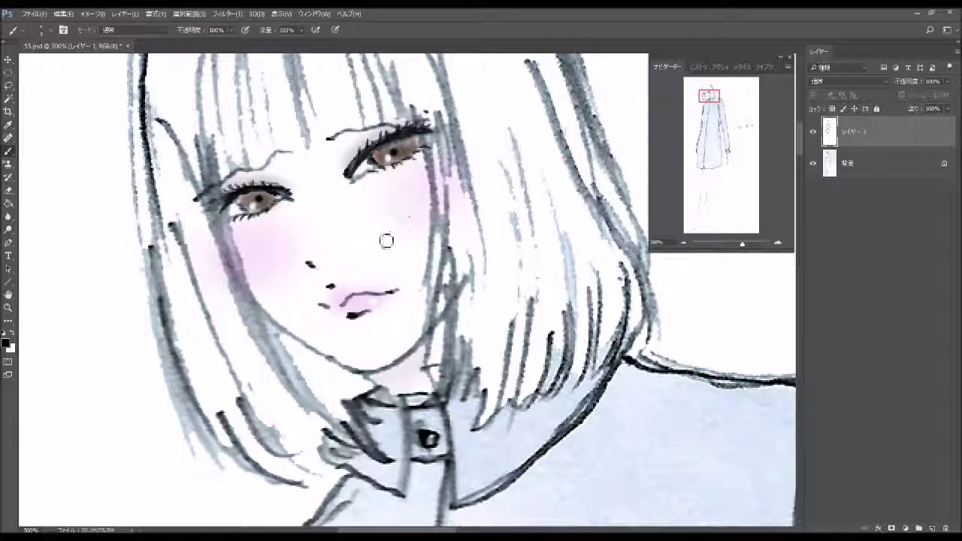
{"action": "left_click", "coordinate": [12, 335]}
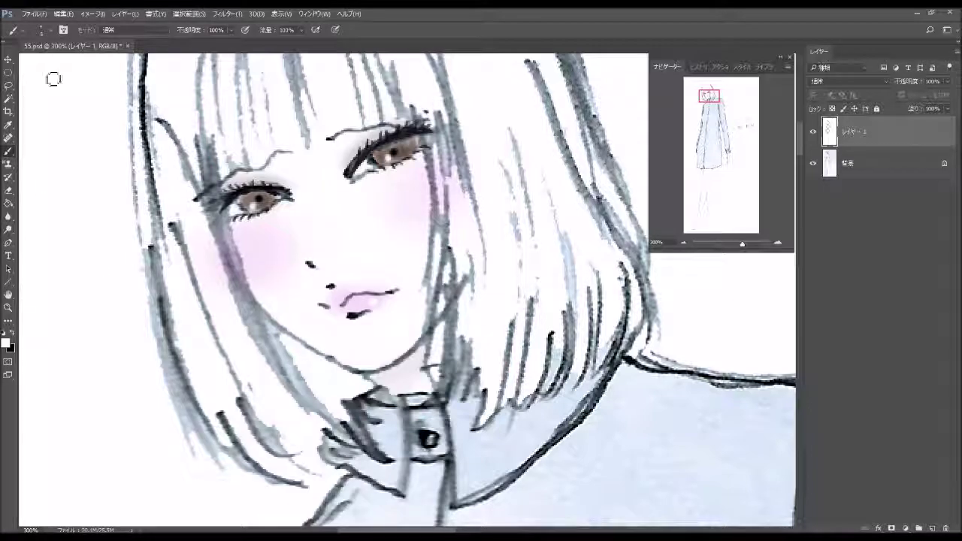
{"action": "left_click", "coordinate": [250, 202]}
{"action": "left_click", "coordinate": [265, 200]}
{"action": "left_click", "coordinate": [387, 158]}
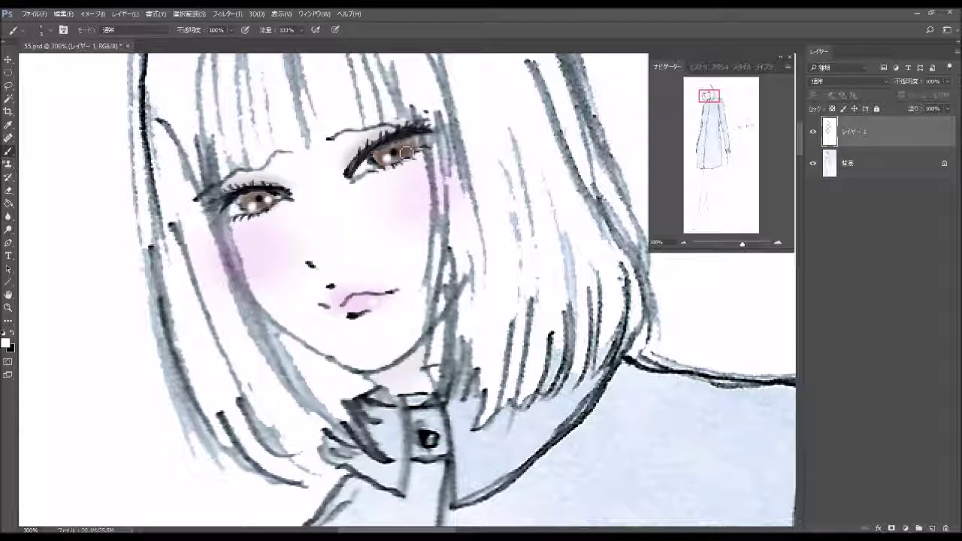
{"action": "left_click", "coordinate": [5, 340]}
- Pick a dark brown painting colour in the Color Picker
{"action": "left_click", "coordinate": [149, 301]}
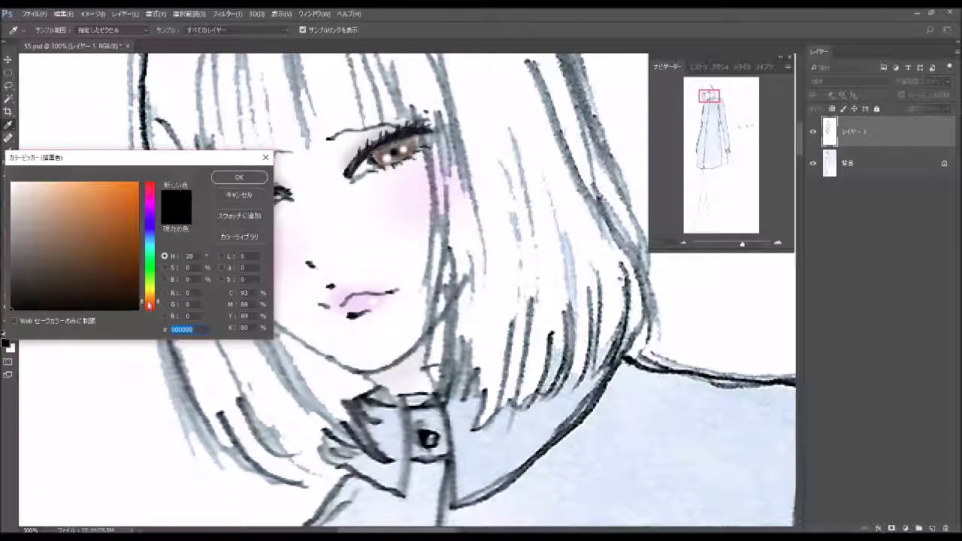
{"action": "left_click", "coordinate": [127, 278]}
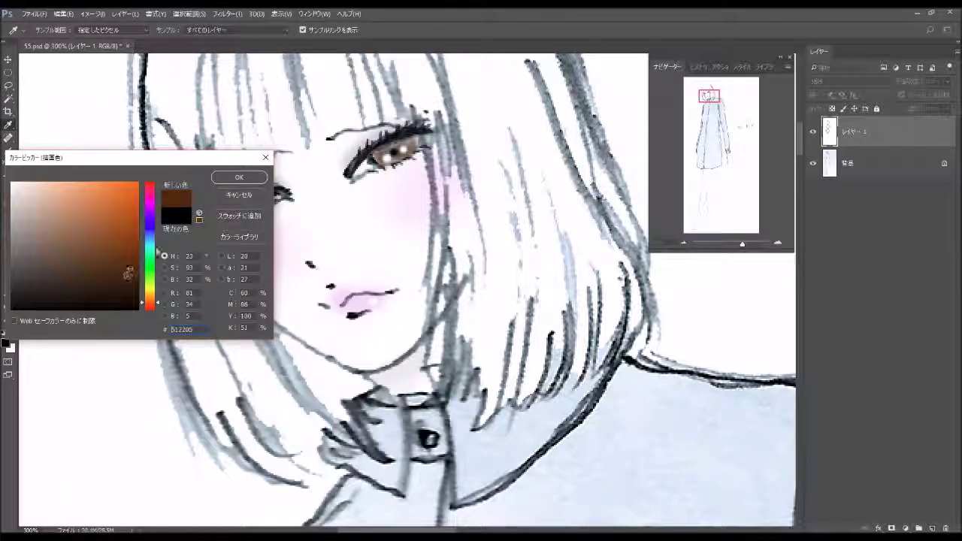
{"action": "left_click", "coordinate": [239, 177]}
{"action": "key", "text": "b"}
- Deepen the upper lash lines and eye corners with the soft 9 px brush at 6% opacity
{"action": "left_click", "coordinate": [50, 31]}
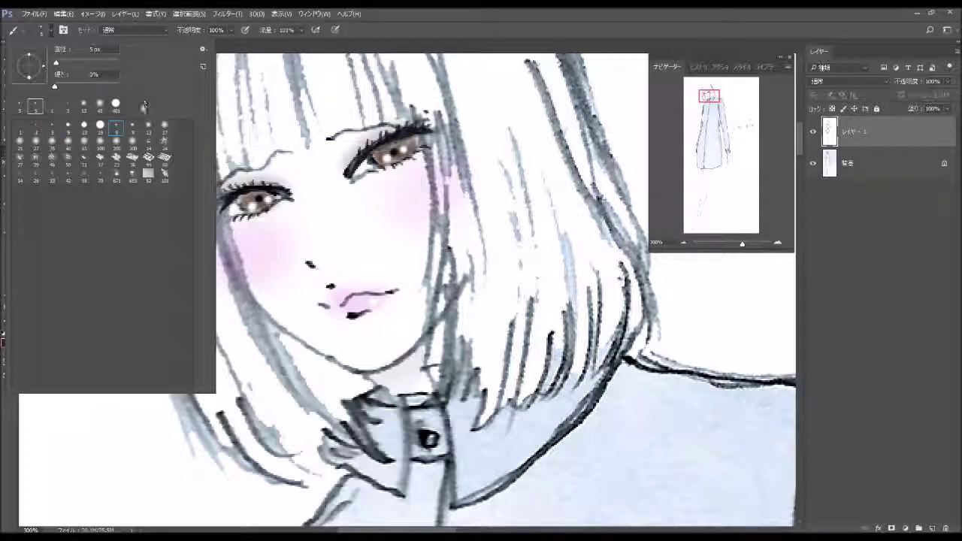
{"action": "left_click", "coordinate": [132, 126]}
{"action": "left_click", "coordinate": [238, 46]}
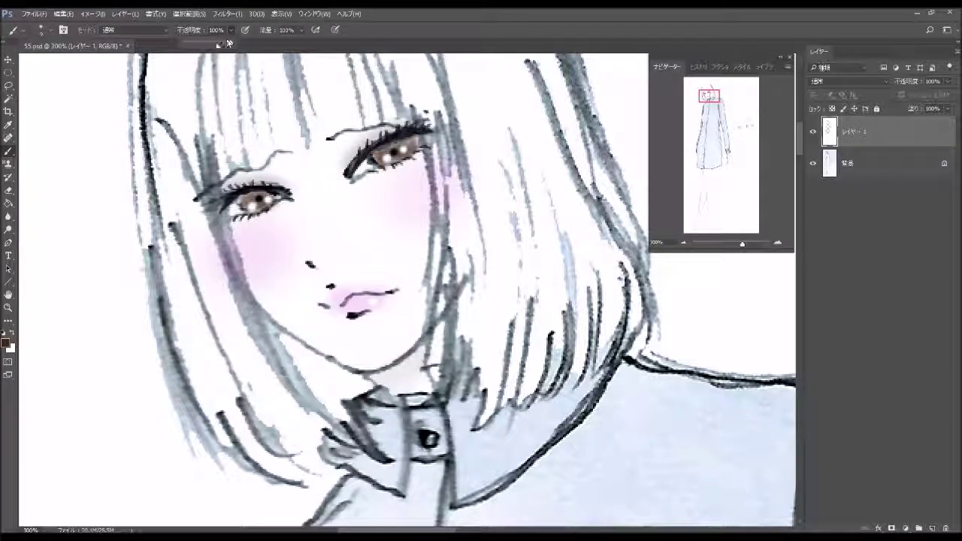
{"action": "left_click", "coordinate": [188, 44]}
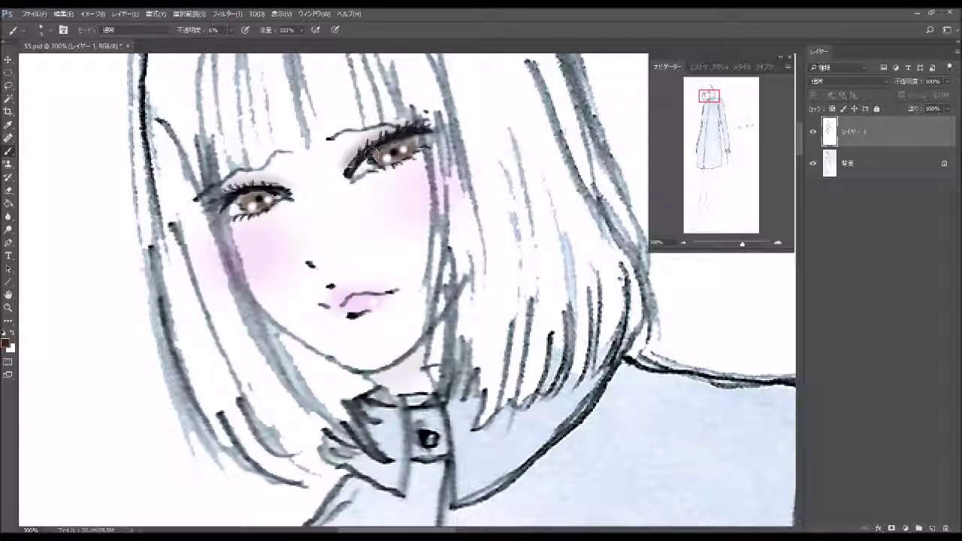
{"action": "mouse_move", "coordinate": [350, 171]}
{"action": "left_mouse_down"}
{"action": "mouse_move", "coordinate": [405, 127]}
{"action": "mouse_move", "coordinate": [432, 154]}
{"action": "mouse_move", "coordinate": [390, 162]}
{"action": "left_mouse_up"}
{"action": "left_click_drag", "start_coordinate": [241, 181], "coordinate": [289, 187]}
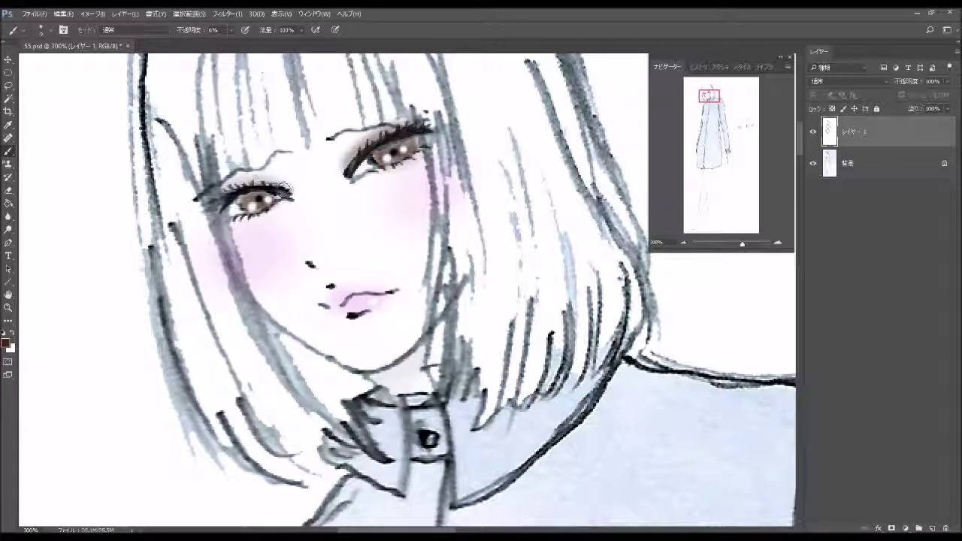
{"action": "mouse_move", "coordinate": [228, 188]}
{"action": "left_mouse_down"}
{"action": "mouse_move", "coordinate": [251, 182]}
{"action": "mouse_move", "coordinate": [230, 201]}
{"action": "mouse_move", "coordinate": [285, 202]}
{"action": "left_mouse_up"}
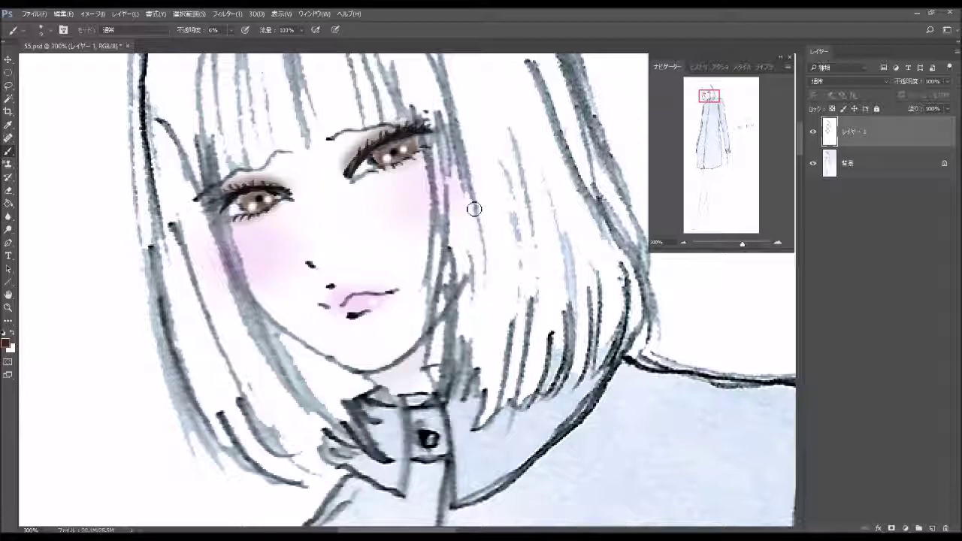
- Set an orange foreground colour and a 45 px soft brush
{"action": "left_click", "coordinate": [6, 344]}
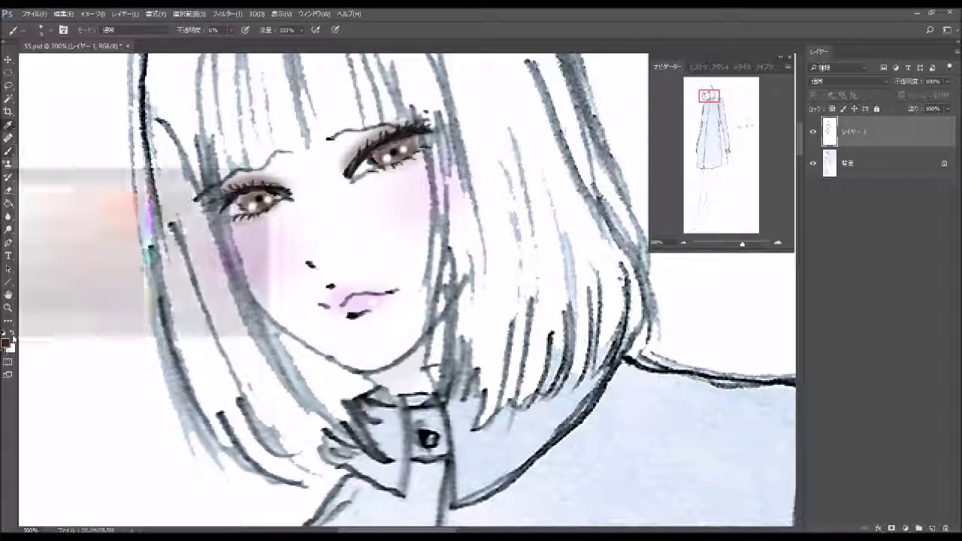
{"action": "left_click", "coordinate": [122, 204]}
{"action": "left_click", "coordinate": [242, 178]}
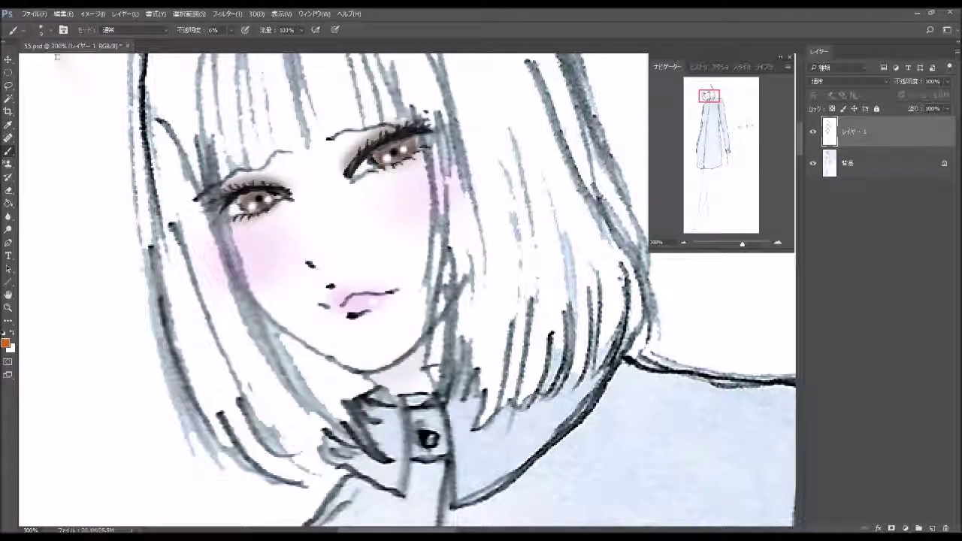
{"action": "left_click", "coordinate": [48, 30]}
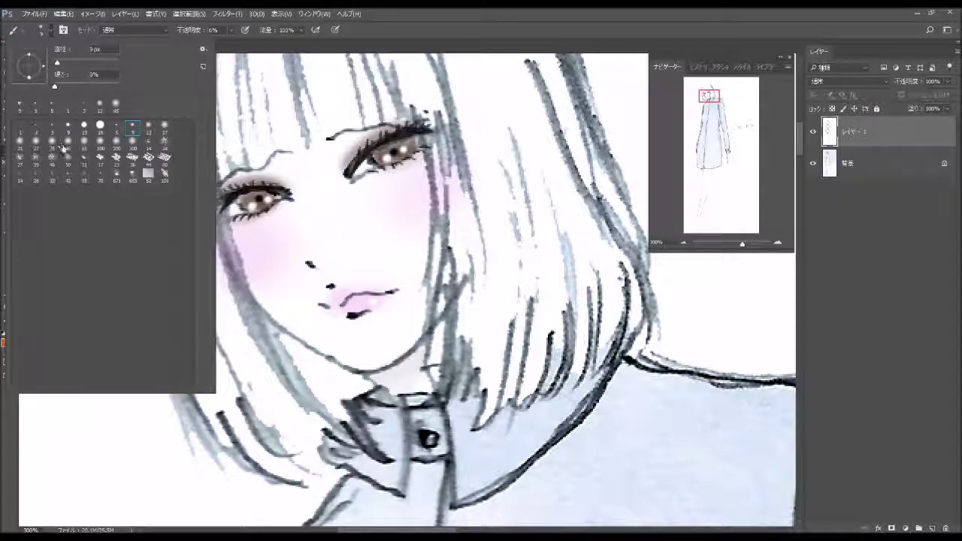
{"action": "left_click", "coordinate": [68, 141]}
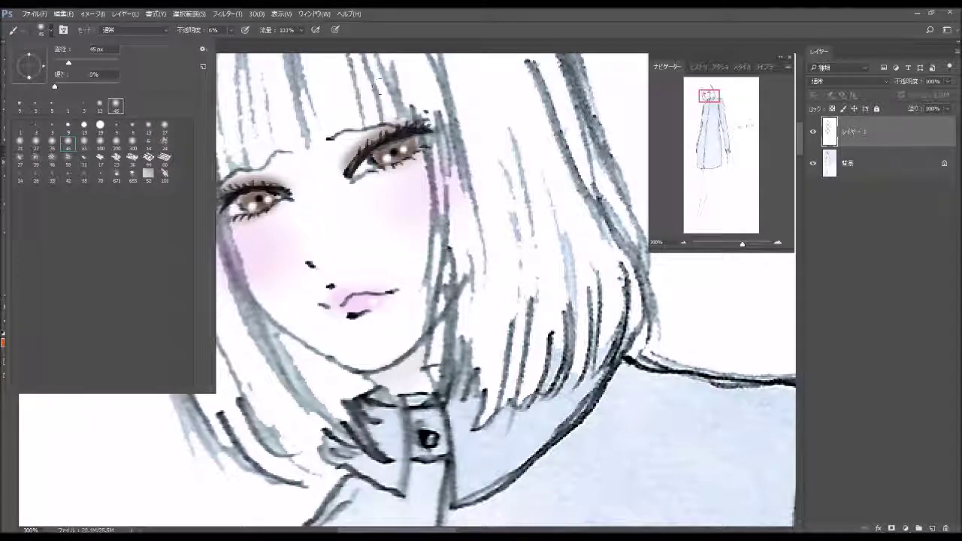
- Wash faint orange over the forehead and fringe, then lightly shade the chin and jaw
{"action": "mouse_move", "coordinate": [405, 105]}
{"action": "left_mouse_down"}
{"action": "mouse_move", "coordinate": [431, 114]}
{"action": "mouse_move", "coordinate": [438, 159]}
{"action": "left_mouse_up"}
{"action": "left_click_drag", "start_coordinate": [413, 83], "coordinate": [443, 117]}
{"action": "left_click_drag", "start_coordinate": [422, 156], "coordinate": [456, 196]}
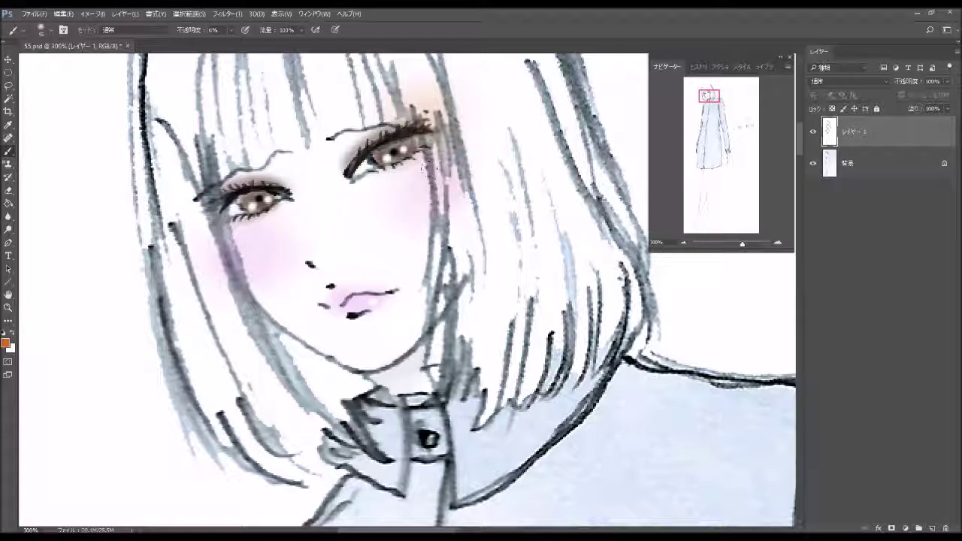
{"action": "left_click_drag", "start_coordinate": [213, 145], "coordinate": [234, 161]}
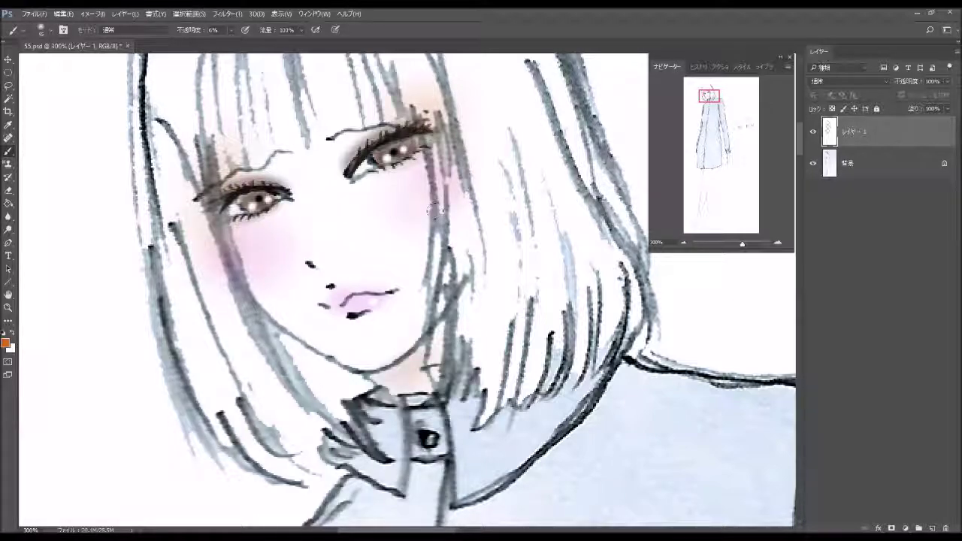
{"action": "mouse_move", "coordinate": [404, 302]}
{"action": "left_mouse_down"}
{"action": "mouse_move", "coordinate": [376, 353]}
{"action": "mouse_move", "coordinate": [266, 295]}
{"action": "left_mouse_up"}
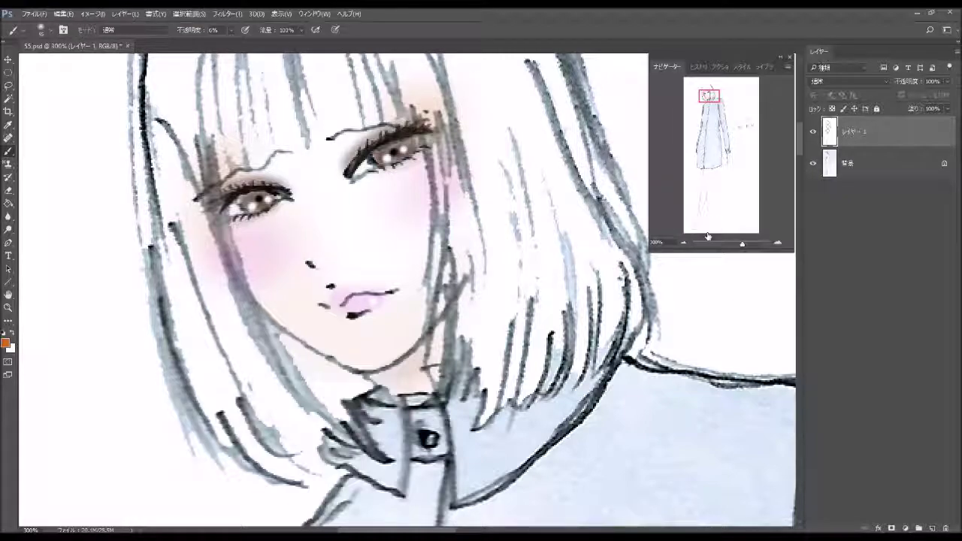
- Zoom out to the legs, brush faint skin tone down the inner leg, then zoom back to the head
{"action": "left_click", "coordinate": [684, 244]}
{"action": "left_click", "coordinate": [683, 243]}
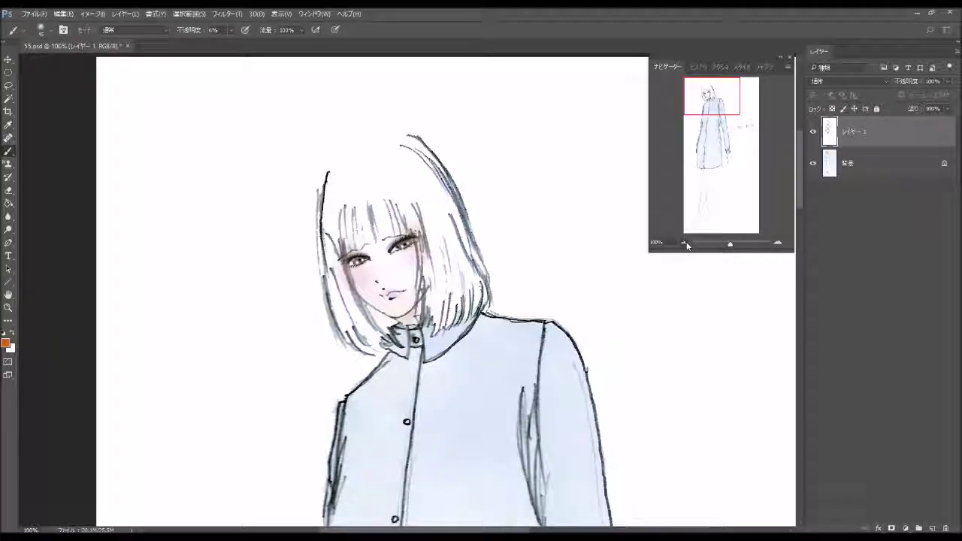
{"action": "left_click_drag", "start_coordinate": [725, 114], "coordinate": [724, 188]}
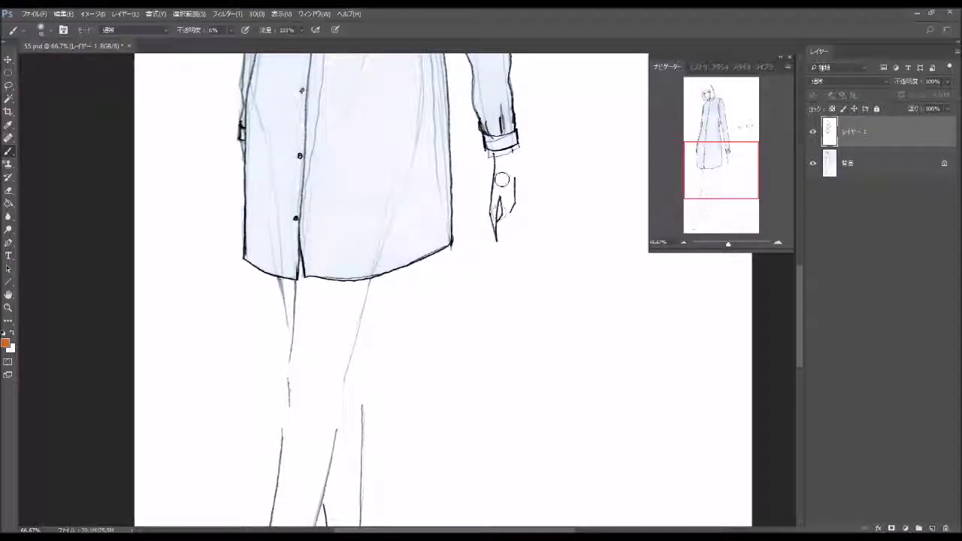
{"action": "left_click", "coordinate": [719, 199]}
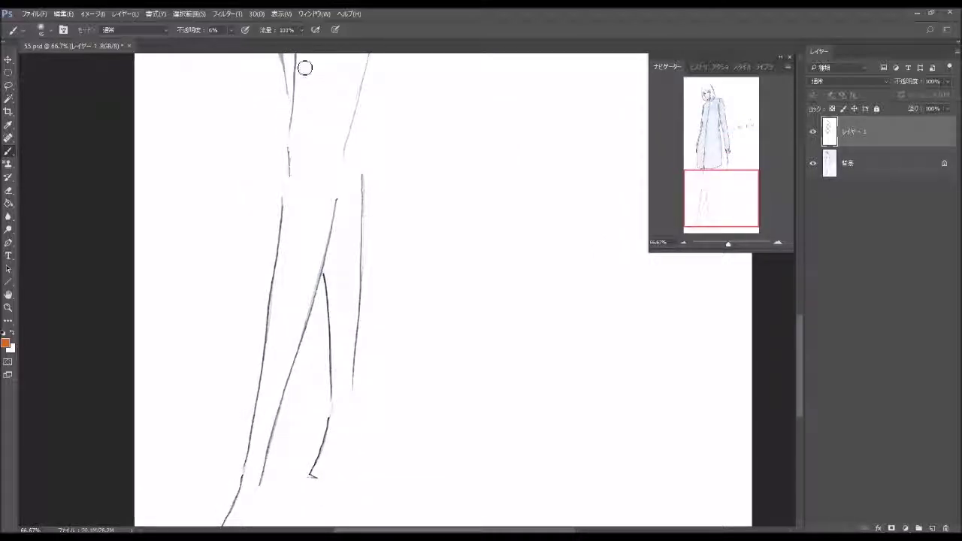
{"action": "left_click_drag", "start_coordinate": [298, 202], "coordinate": [253, 462]}
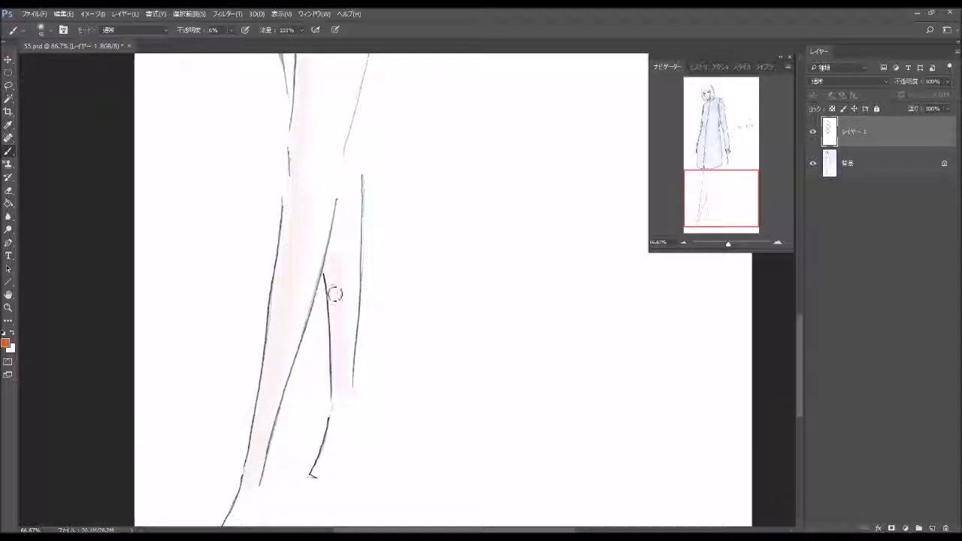
{"action": "left_click_drag", "start_coordinate": [718, 192], "coordinate": [713, 93]}
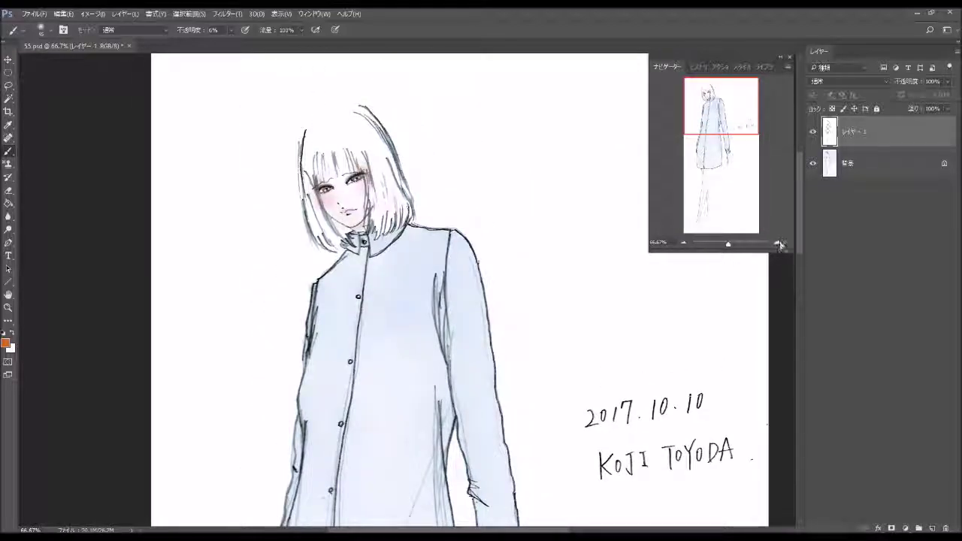
{"action": "key", "text": "ctrl+plus"}
{"action": "key", "text": "ctrl+plus"}
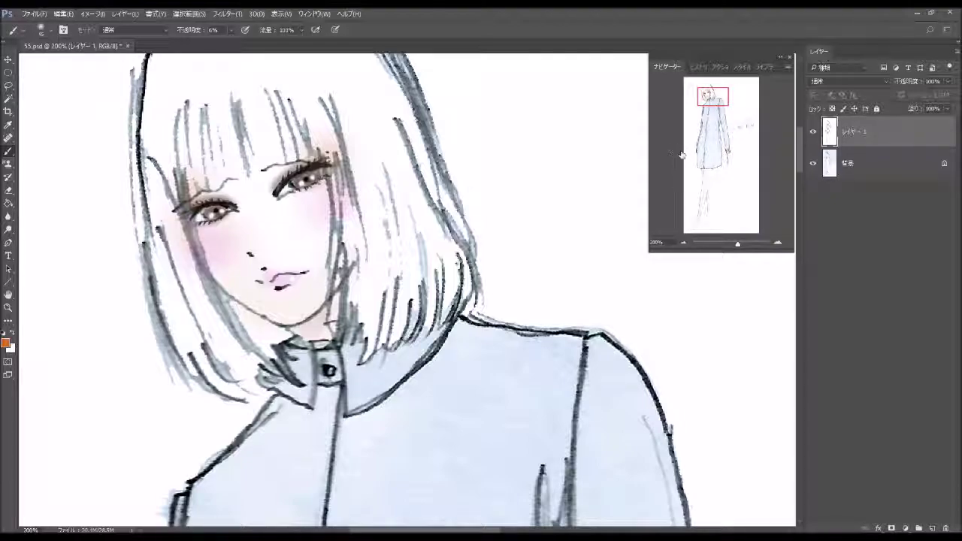
- Zoom in on the face, pick a smaller brush tip and tint the lips orange-brown
{"action": "left_click", "coordinate": [774, 245]}
{"action": "left_click_drag", "start_coordinate": [714, 98], "coordinate": [707, 98]}
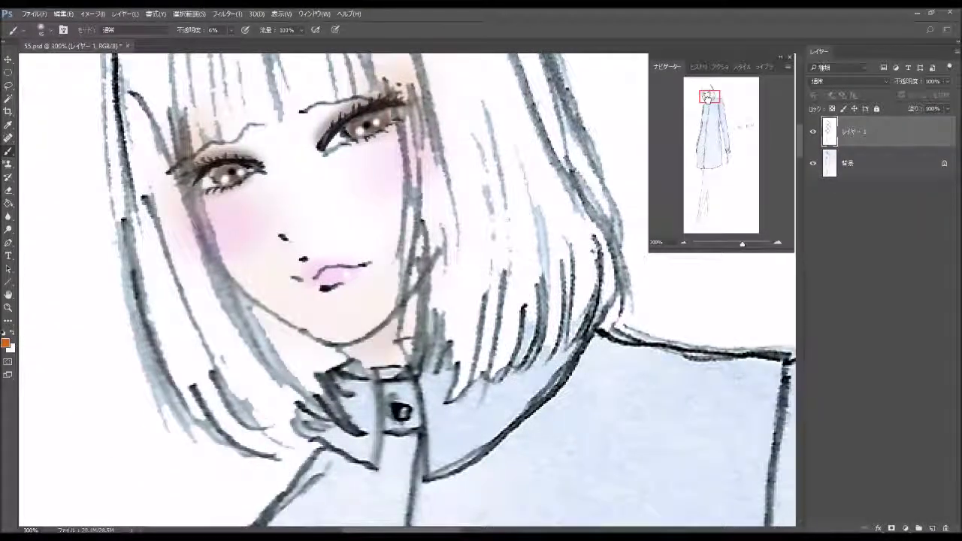
{"action": "left_click", "coordinate": [49, 33]}
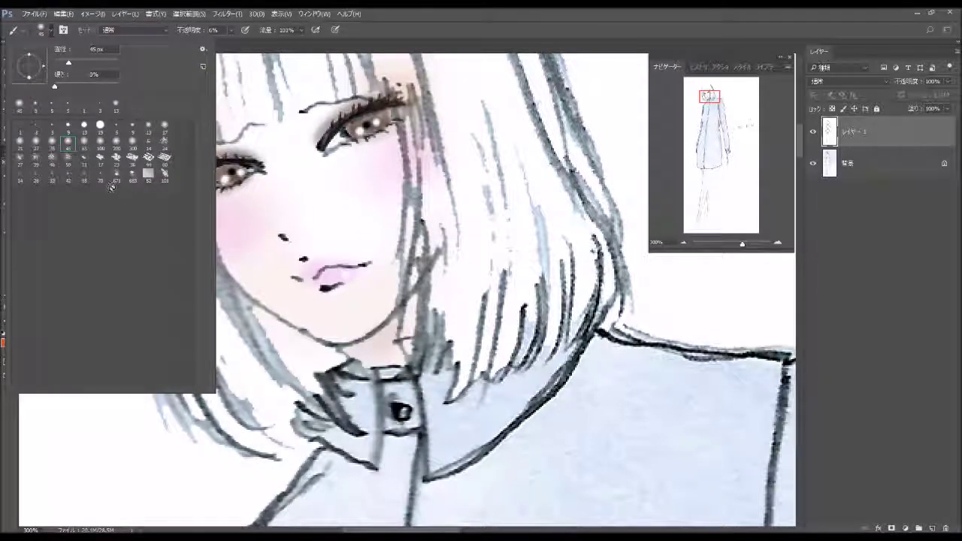
{"action": "left_click", "coordinate": [114, 137]}
{"action": "left_click", "coordinate": [323, 286]}
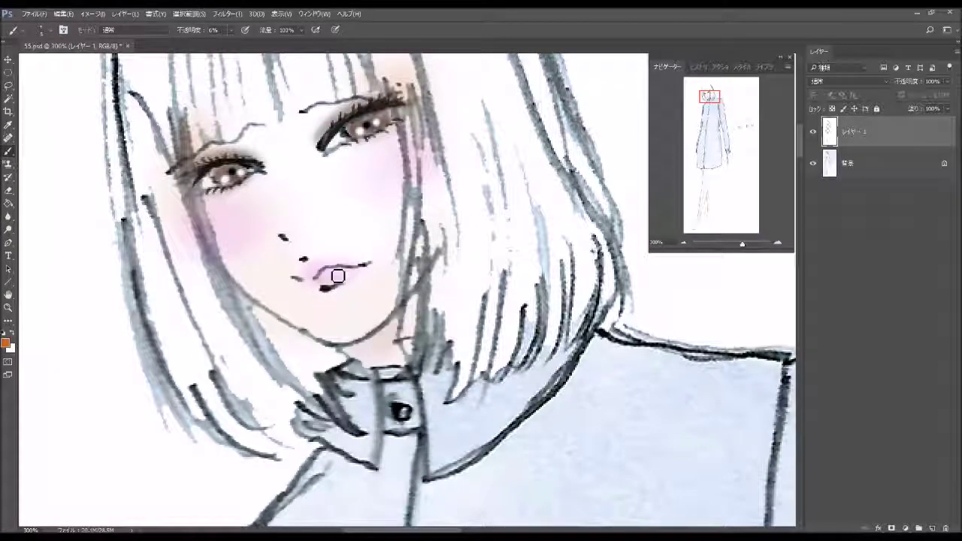
{"action": "mouse_move", "coordinate": [344, 274]}
{"action": "left_mouse_down"}
{"action": "mouse_move", "coordinate": [329, 275]}
{"action": "mouse_move", "coordinate": [327, 296]}
{"action": "left_mouse_up"}
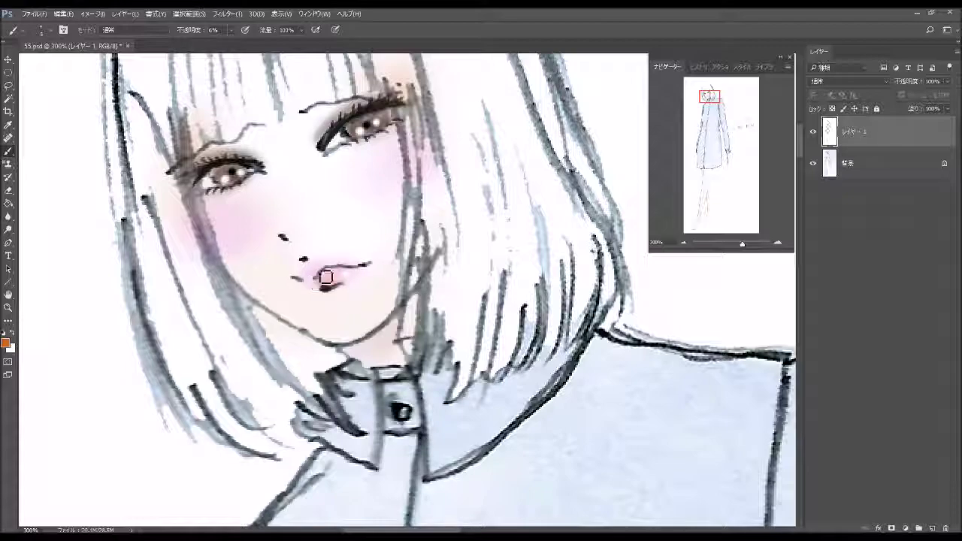
{"action": "mouse_move", "coordinate": [328, 269]}
{"action": "left_mouse_down"}
{"action": "mouse_move", "coordinate": [364, 271]}
{"action": "mouse_move", "coordinate": [317, 279]}
{"action": "mouse_move", "coordinate": [363, 266]}
{"action": "mouse_move", "coordinate": [348, 272]}
{"action": "left_mouse_up"}
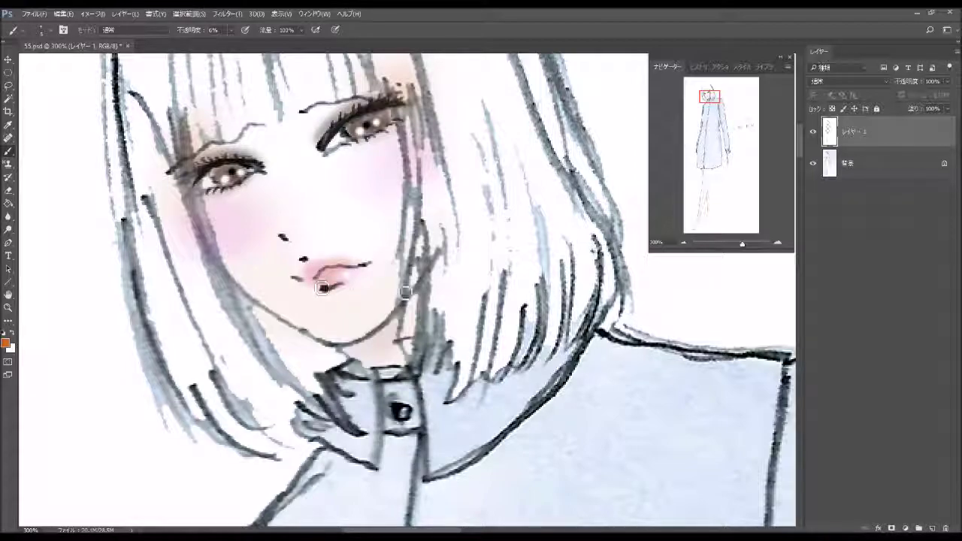
- Paint warm brown over the right and left irises
{"action": "left_click_drag", "start_coordinate": [376, 119], "coordinate": [373, 137]}
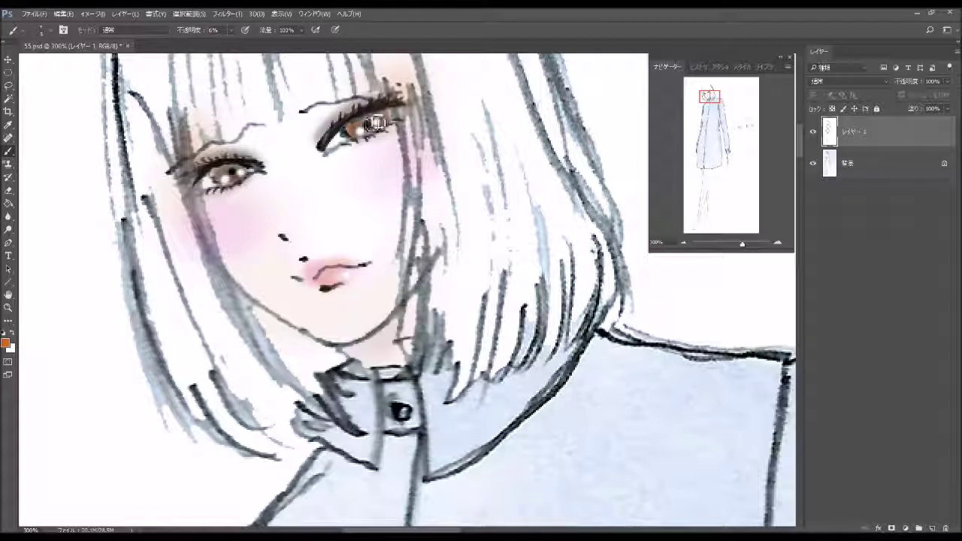
{"action": "mouse_move", "coordinate": [373, 137]}
{"action": "left_mouse_down"}
{"action": "mouse_move", "coordinate": [386, 124]}
{"action": "mouse_move", "coordinate": [362, 132]}
{"action": "left_mouse_up"}
{"action": "left_click_drag", "start_coordinate": [219, 185], "coordinate": [253, 173]}
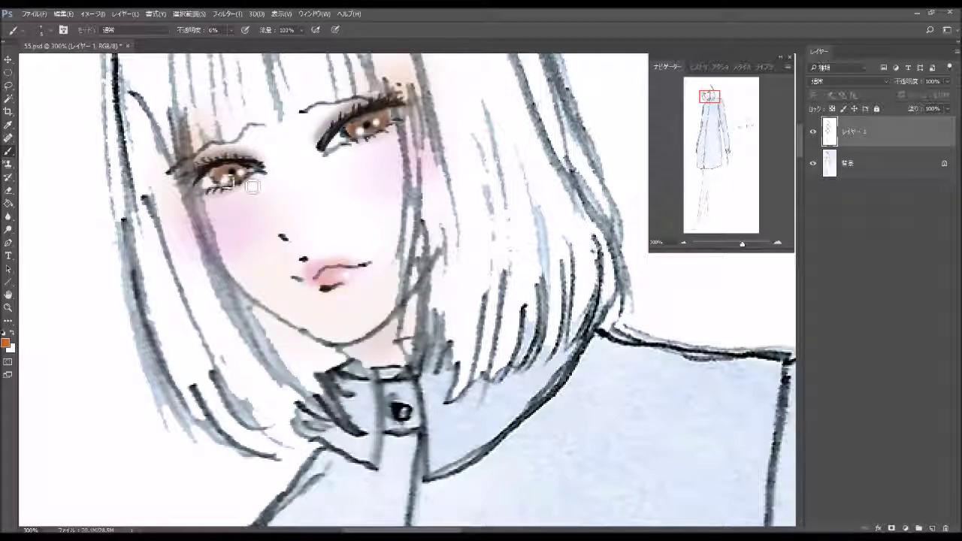
- Set up a cyan 3 px brush at 100% opacity
{"action": "left_click", "coordinate": [6, 342]}
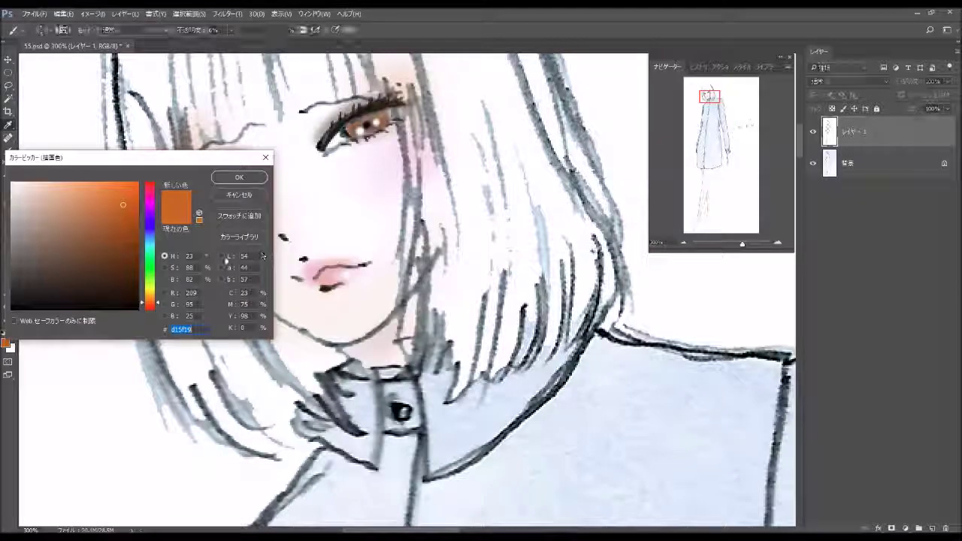
{"action": "left_click", "coordinate": [143, 244]}
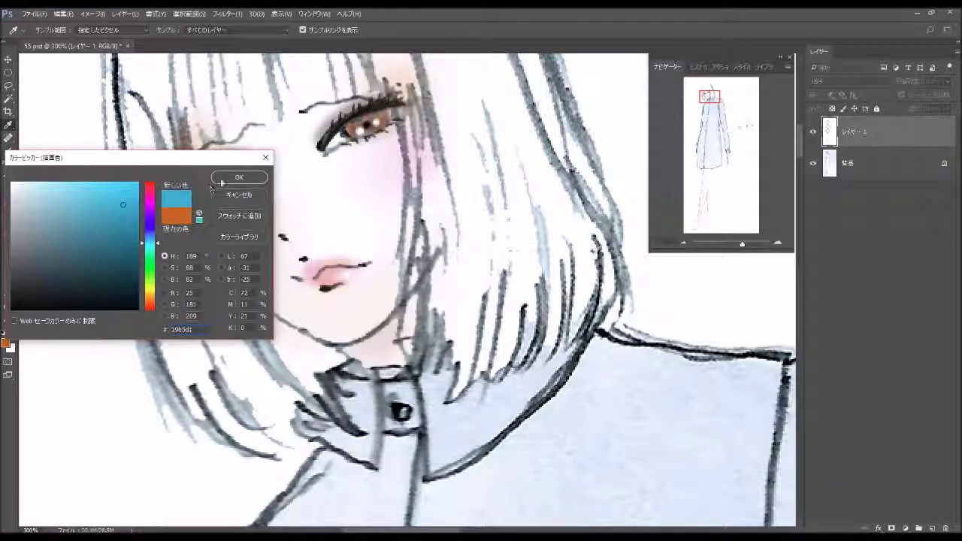
{"action": "left_click", "coordinate": [239, 177]}
{"action": "left_click", "coordinate": [48, 30]}
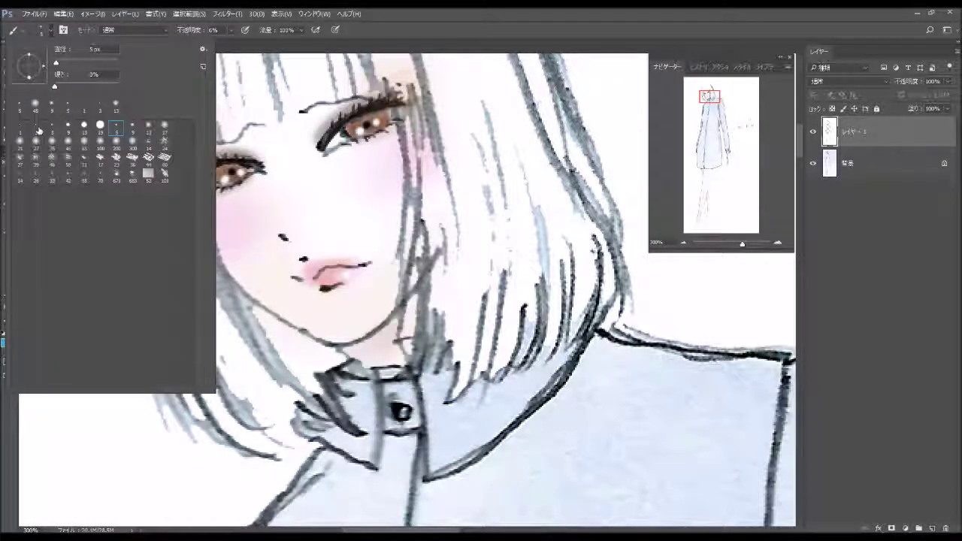
{"action": "left_click", "coordinate": [35, 127]}
{"action": "left_click", "coordinate": [256, 48]}
{"action": "left_click_drag", "start_coordinate": [256, 47], "coordinate": [275, 44]}
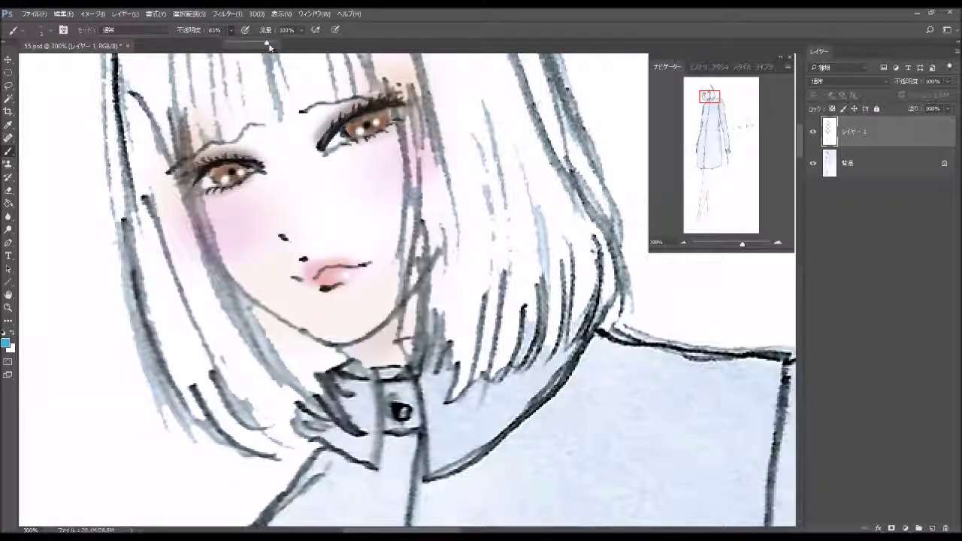
{"action": "left_click", "coordinate": [236, 201]}
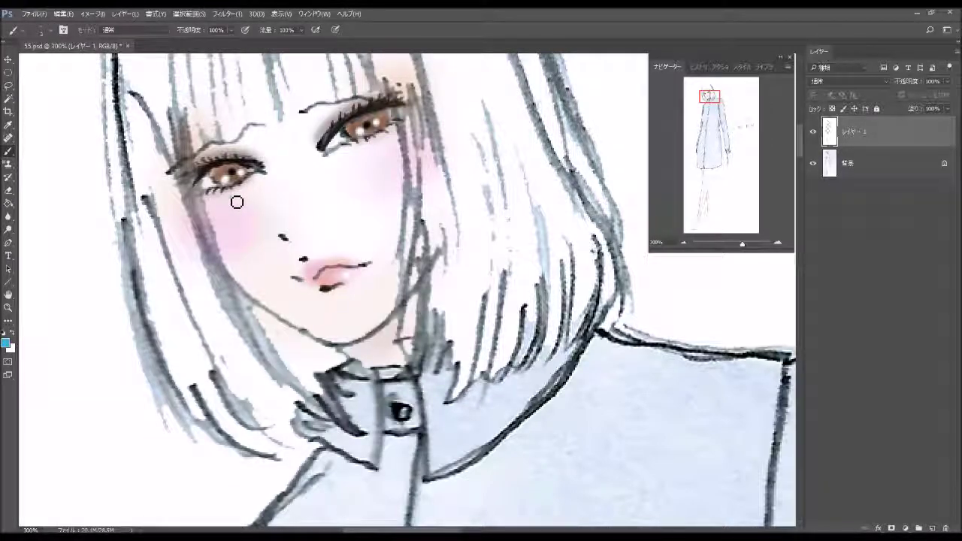
- Dot cyan beneath the eyes, then add a new empty Layer 2
{"action": "left_click", "coordinate": [372, 147]}
{"action": "key", "text": "ctrl+minus"}
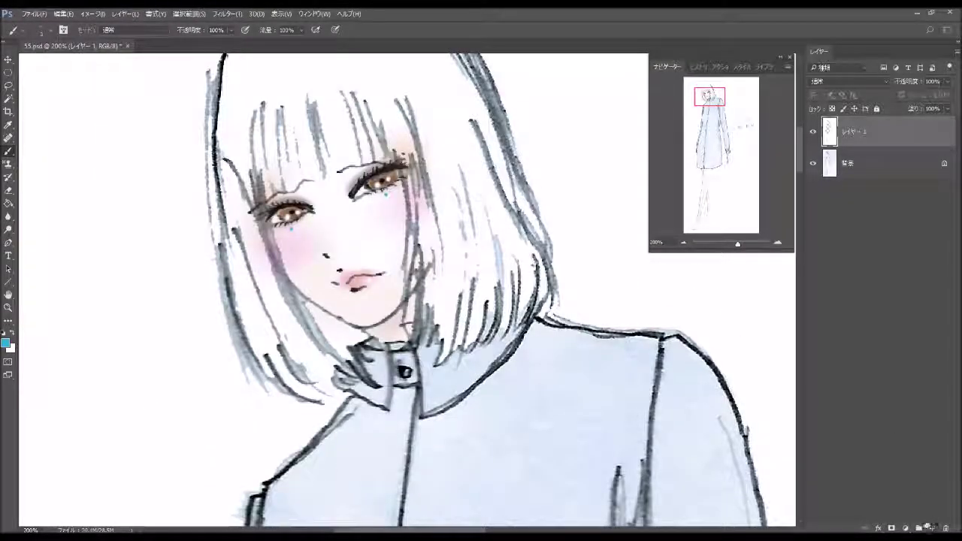
{"action": "left_click", "coordinate": [932, 528]}
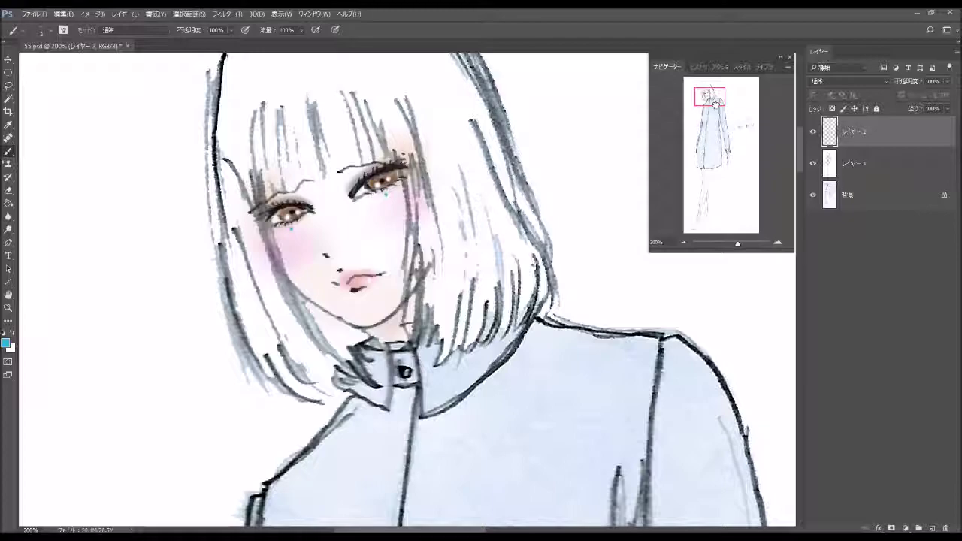
- Reset the colour to black and choose the soft 27 px brush at 9% opacity
{"action": "scroll", "coordinate": [406, 289], "scroll_direction": "up", "scroll_amount": 3}
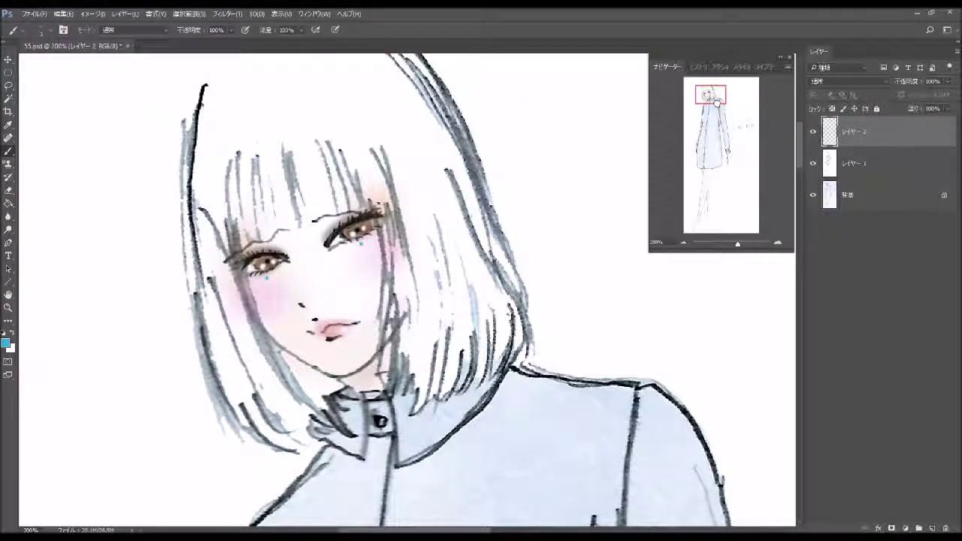
{"action": "left_click_drag", "start_coordinate": [716, 103], "coordinate": [718, 103]}
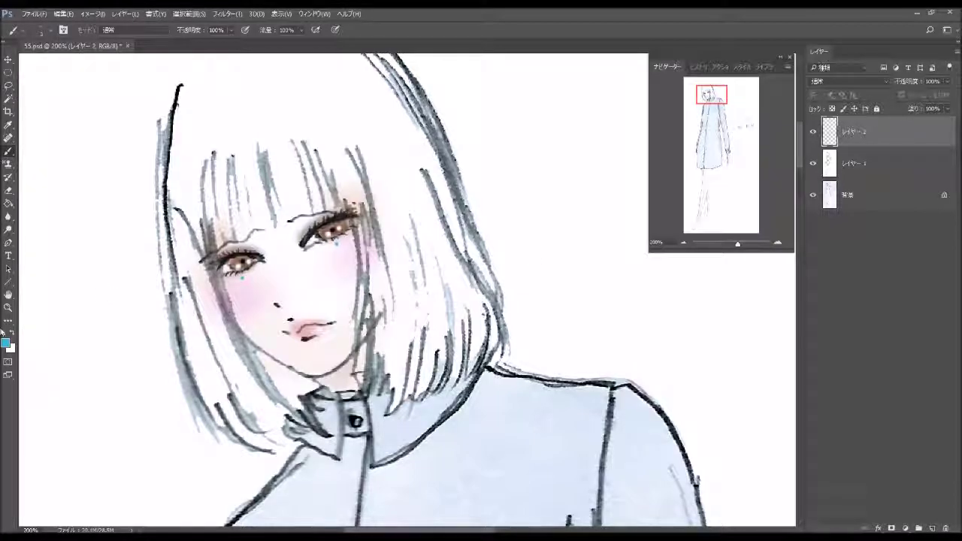
{"action": "left_click", "coordinate": [4, 333]}
{"action": "left_click", "coordinate": [50, 31]}
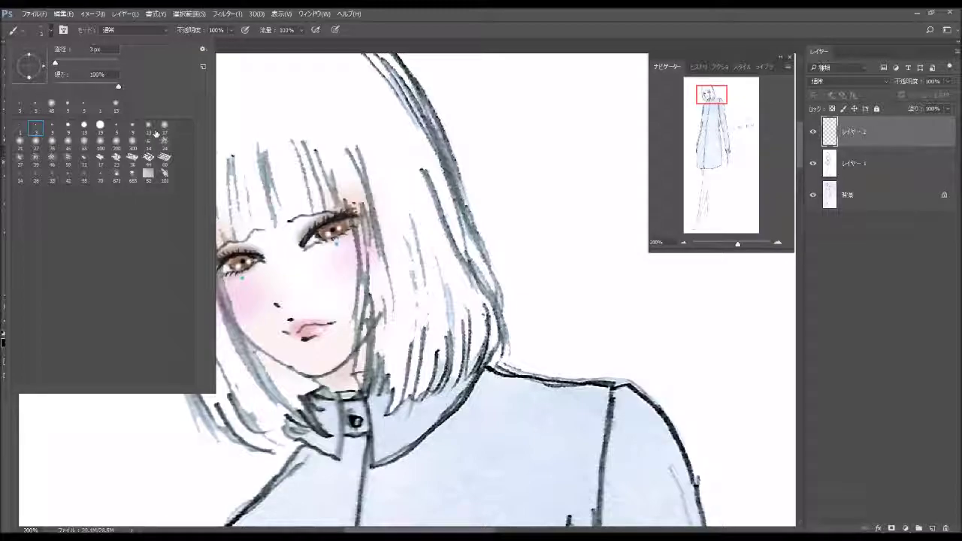
{"action": "left_click", "coordinate": [35, 140]}
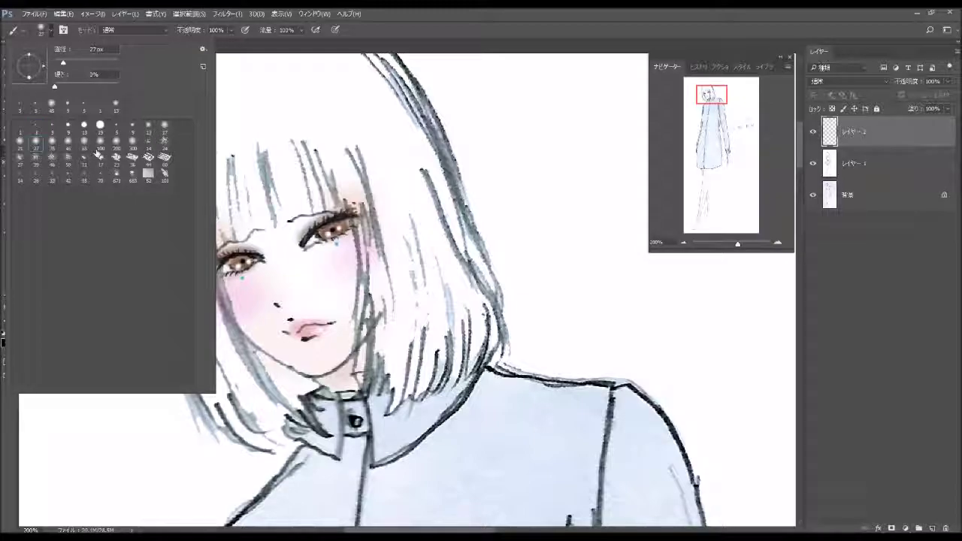
{"action": "left_click", "coordinate": [194, 45]}
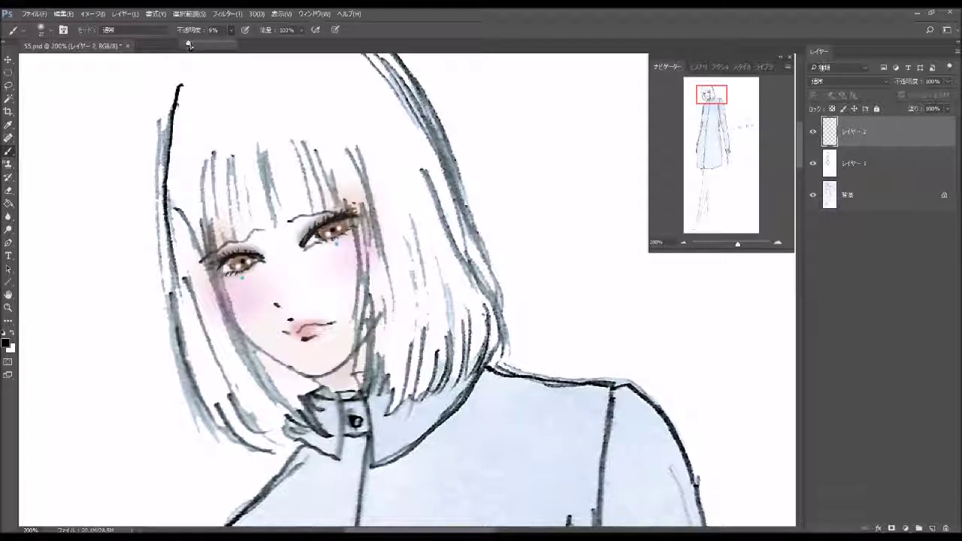
- Shade and darken the left side of the bob in soft grey
{"action": "key", "text": "ctrl+minus"}
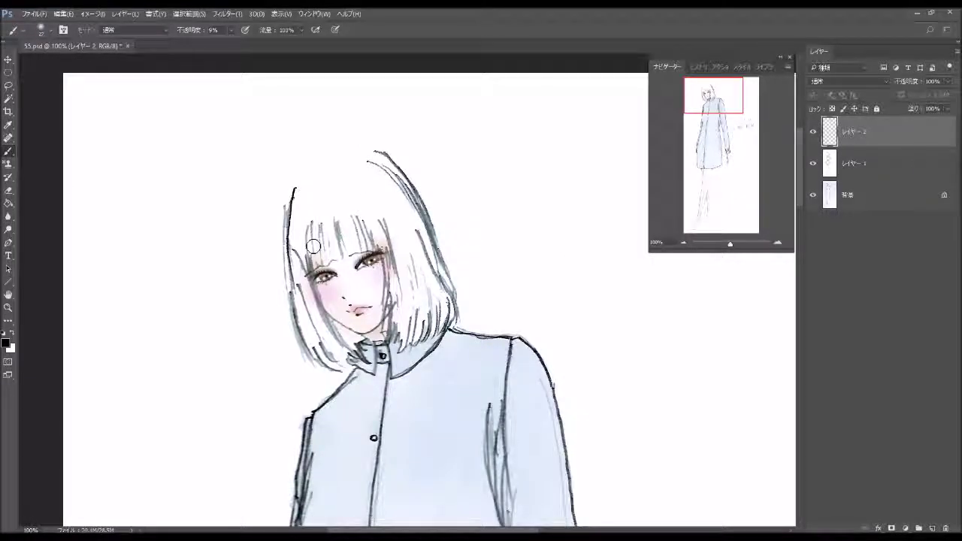
{"action": "left_click_drag", "start_coordinate": [300, 240], "coordinate": [331, 353]}
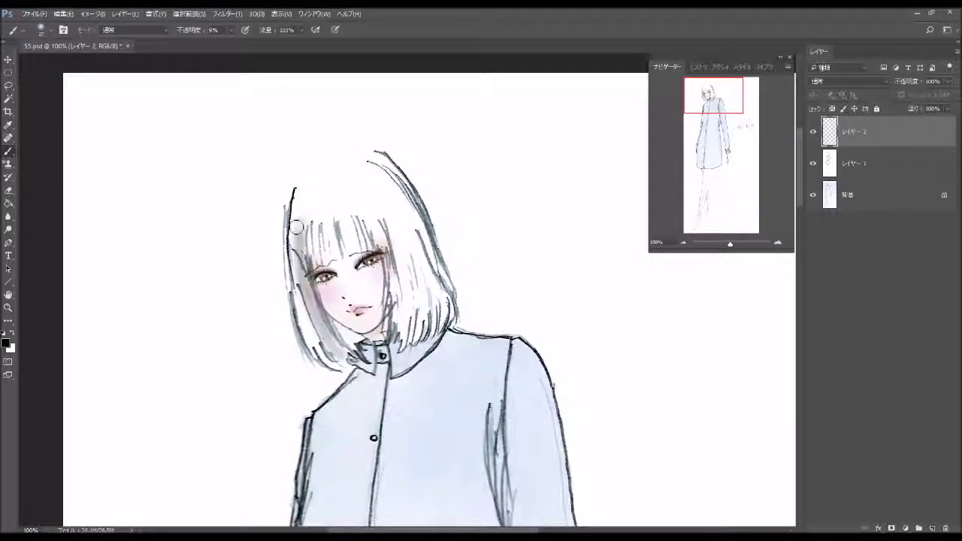
{"action": "mouse_move", "coordinate": [295, 259]}
{"action": "left_mouse_down"}
{"action": "mouse_move", "coordinate": [305, 228]}
{"action": "mouse_move", "coordinate": [323, 353]}
{"action": "left_mouse_up"}
{"action": "mouse_move", "coordinate": [297, 286]}
{"action": "left_mouse_down"}
{"action": "mouse_move", "coordinate": [331, 368]}
{"action": "mouse_move", "coordinate": [302, 301]}
{"action": "mouse_move", "coordinate": [330, 365]}
{"action": "mouse_move", "coordinate": [286, 225]}
{"action": "left_mouse_up"}
{"action": "left_click_drag", "start_coordinate": [285, 263], "coordinate": [291, 218]}
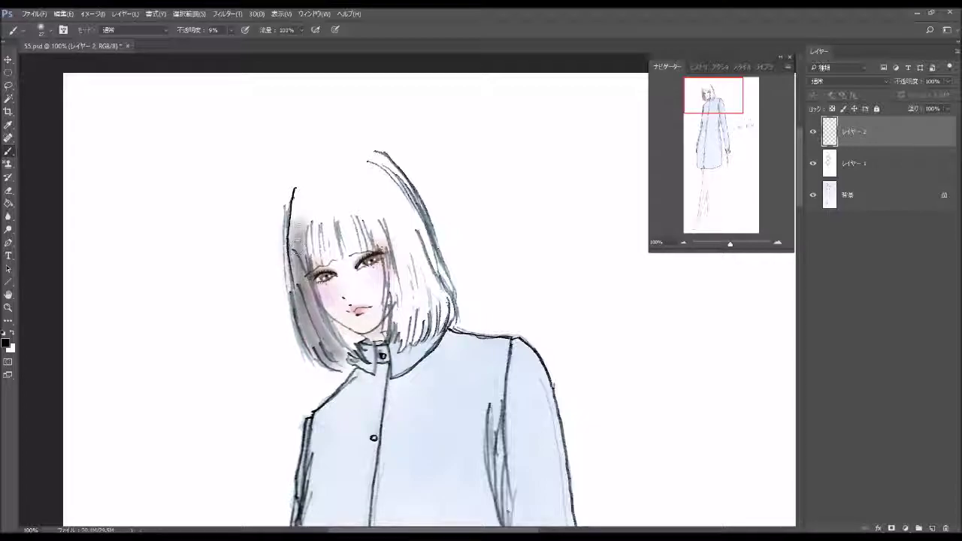
{"action": "mouse_move", "coordinate": [299, 264]}
{"action": "left_mouse_down"}
{"action": "mouse_move", "coordinate": [295, 216]}
{"action": "mouse_move", "coordinate": [295, 277]}
{"action": "left_mouse_up"}
{"action": "left_click_drag", "start_coordinate": [287, 217], "coordinate": [294, 312]}
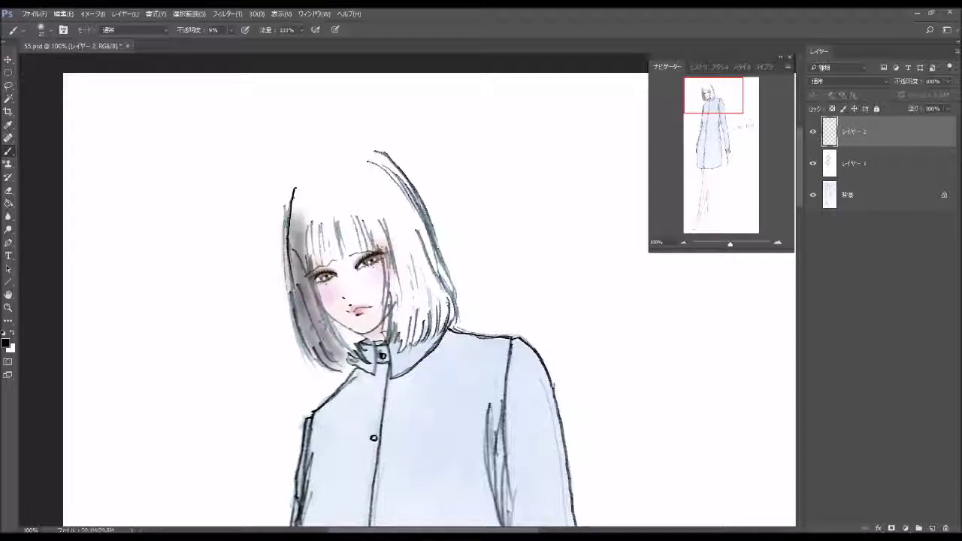
{"action": "left_click_drag", "start_coordinate": [292, 244], "coordinate": [337, 329]}
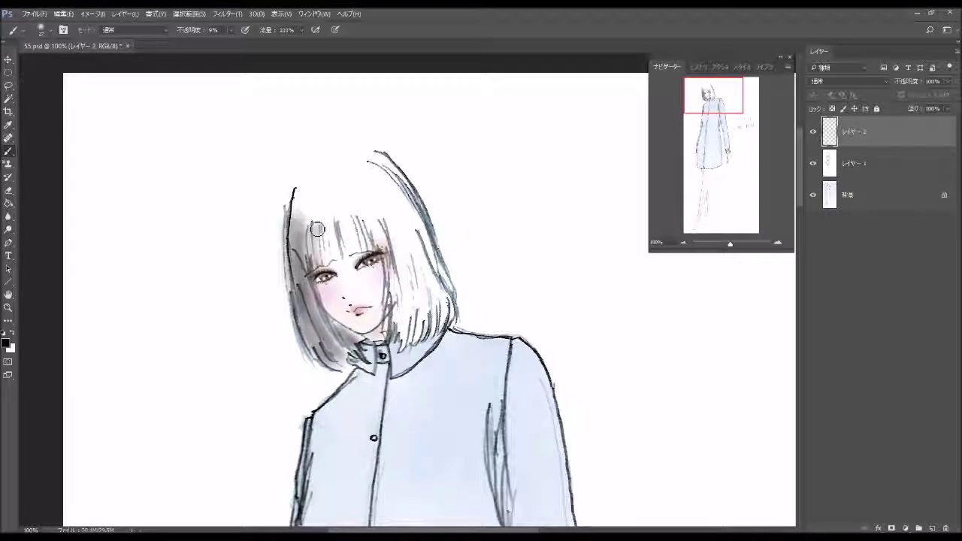
- Shade the hair by the forehead, the bangs and beside the right cheek grey
{"action": "mouse_move", "coordinate": [321, 225]}
{"action": "left_mouse_down"}
{"action": "mouse_move", "coordinate": [315, 259]}
{"action": "mouse_move", "coordinate": [324, 254]}
{"action": "mouse_move", "coordinate": [323, 226]}
{"action": "mouse_move", "coordinate": [331, 263]}
{"action": "mouse_move", "coordinate": [344, 223]}
{"action": "mouse_move", "coordinate": [358, 252]}
{"action": "left_mouse_up"}
{"action": "mouse_move", "coordinate": [359, 219]}
{"action": "left_mouse_down"}
{"action": "mouse_move", "coordinate": [382, 270]}
{"action": "mouse_move", "coordinate": [385, 239]}
{"action": "mouse_move", "coordinate": [391, 304]}
{"action": "left_mouse_up"}
{"action": "mouse_move", "coordinate": [392, 258]}
{"action": "left_mouse_down"}
{"action": "mouse_move", "coordinate": [395, 311]}
{"action": "mouse_move", "coordinate": [398, 272]}
{"action": "left_mouse_up"}
{"action": "left_click_drag", "start_coordinate": [382, 211], "coordinate": [399, 262]}
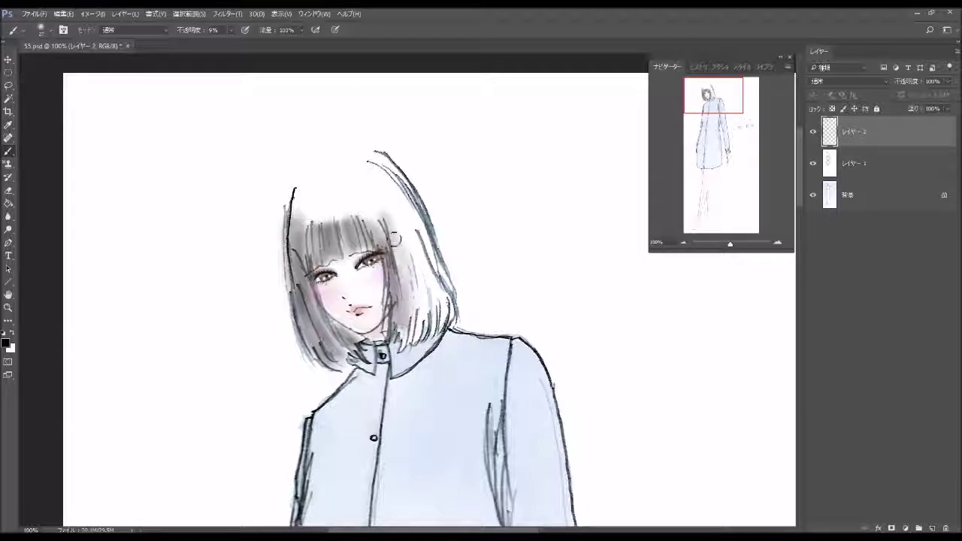
{"action": "mouse_move", "coordinate": [389, 228]}
{"action": "left_mouse_down"}
{"action": "mouse_move", "coordinate": [400, 267]}
{"action": "mouse_move", "coordinate": [407, 263]}
{"action": "left_mouse_up"}
- Deepen the grey on the upper and lower right hair and over the bangs
{"action": "left_click_drag", "start_coordinate": [411, 324], "coordinate": [418, 326]}
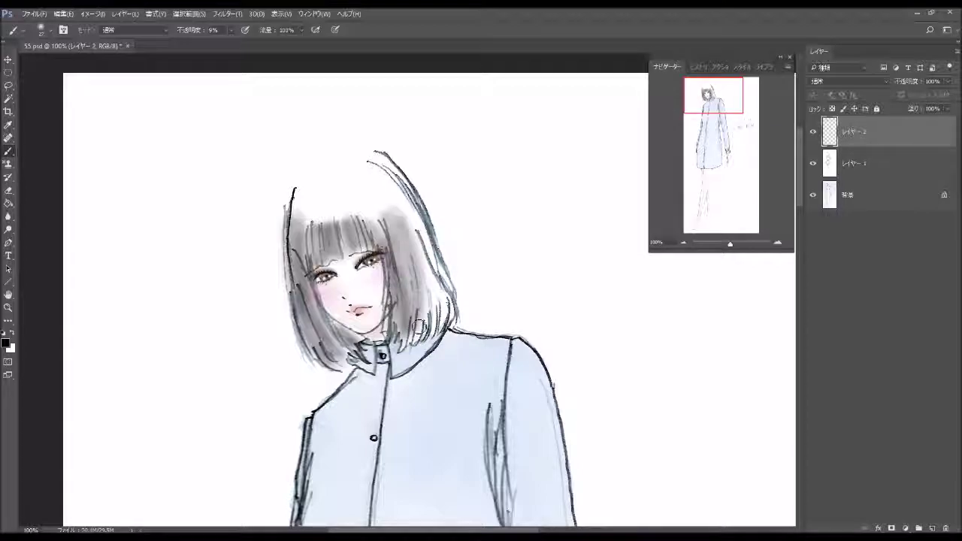
{"action": "left_click_drag", "start_coordinate": [396, 218], "coordinate": [397, 235]}
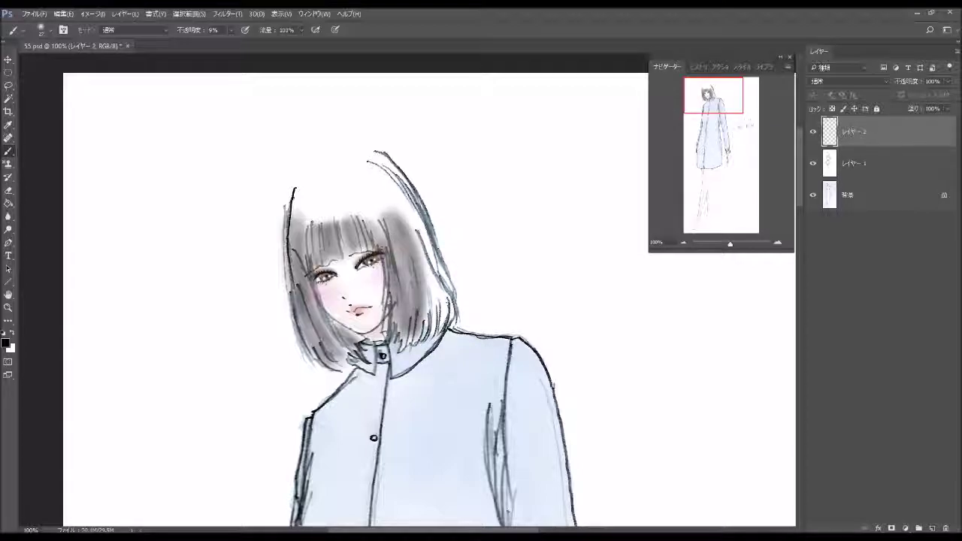
{"action": "mouse_move", "coordinate": [402, 196]}
{"action": "left_mouse_down"}
{"action": "mouse_move", "coordinate": [427, 228]}
{"action": "mouse_move", "coordinate": [387, 184]}
{"action": "left_mouse_up"}
{"action": "mouse_move", "coordinate": [413, 225]}
{"action": "left_mouse_down"}
{"action": "mouse_move", "coordinate": [380, 176]}
{"action": "mouse_move", "coordinate": [414, 239]}
{"action": "left_mouse_up"}
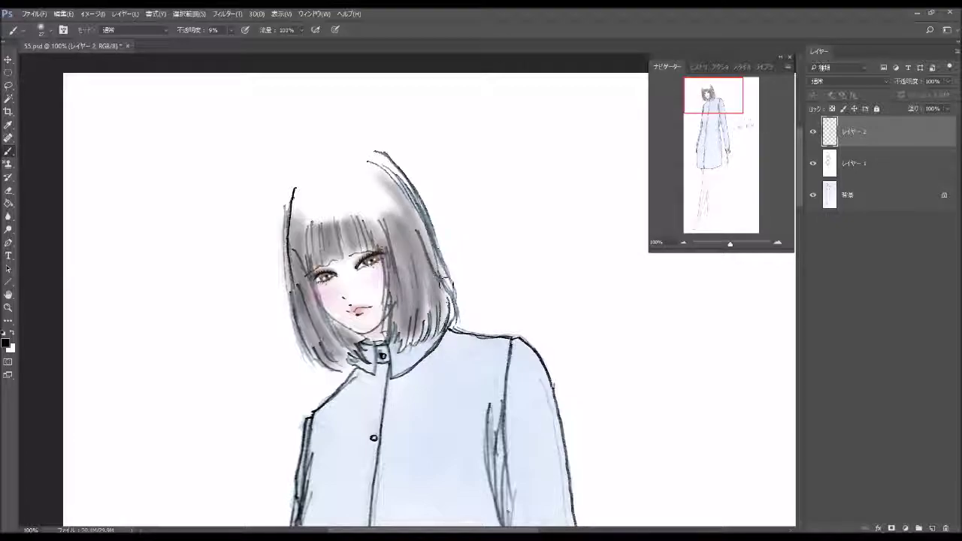
{"action": "mouse_move", "coordinate": [395, 179]}
{"action": "left_mouse_down"}
{"action": "mouse_move", "coordinate": [409, 225]}
{"action": "mouse_move", "coordinate": [392, 201]}
{"action": "mouse_move", "coordinate": [401, 235]}
{"action": "mouse_move", "coordinate": [393, 229]}
{"action": "left_mouse_up"}
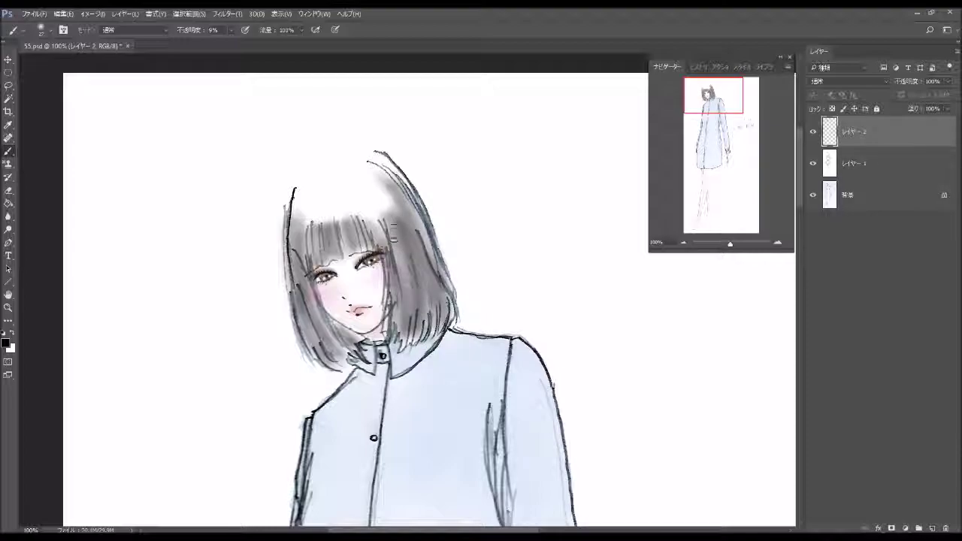
{"action": "mouse_move", "coordinate": [405, 275]}
{"action": "left_mouse_down"}
{"action": "mouse_move", "coordinate": [391, 233]}
{"action": "mouse_move", "coordinate": [394, 255]}
{"action": "mouse_move", "coordinate": [374, 261]}
{"action": "left_mouse_up"}
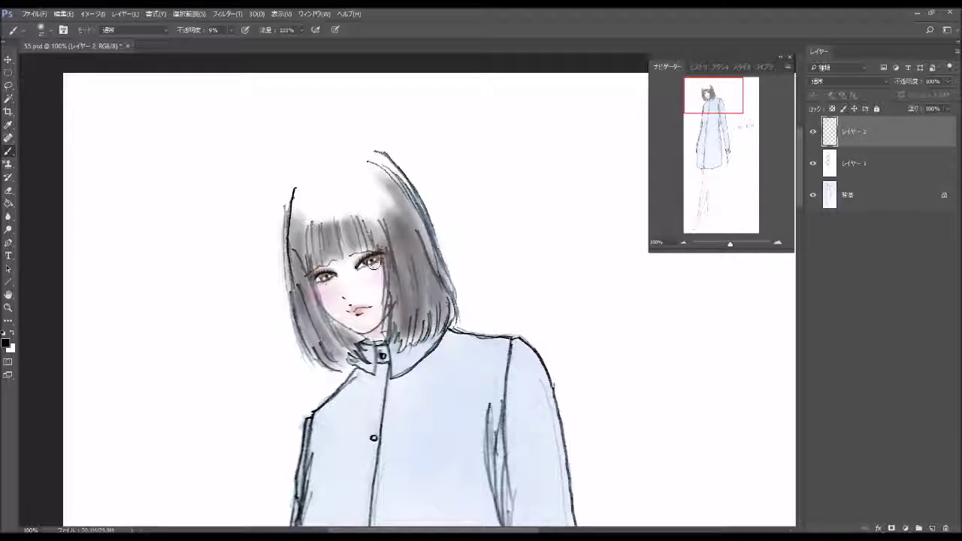
{"action": "mouse_move", "coordinate": [372, 222]}
{"action": "left_mouse_down"}
{"action": "mouse_move", "coordinate": [347, 252]}
{"action": "mouse_move", "coordinate": [338, 225]}
{"action": "mouse_move", "coordinate": [316, 259]}
{"action": "mouse_move", "coordinate": [301, 233]}
{"action": "mouse_move", "coordinate": [297, 242]}
{"action": "mouse_move", "coordinate": [315, 331]}
{"action": "mouse_move", "coordinate": [342, 353]}
{"action": "mouse_move", "coordinate": [296, 240]}
{"action": "mouse_move", "coordinate": [320, 315]}
{"action": "mouse_move", "coordinate": [341, 349]}
{"action": "left_mouse_up"}
{"action": "mouse_move", "coordinate": [342, 349]}
{"action": "left_mouse_down"}
{"action": "mouse_move", "coordinate": [300, 225]}
{"action": "mouse_move", "coordinate": [342, 349]}
{"action": "left_mouse_up"}
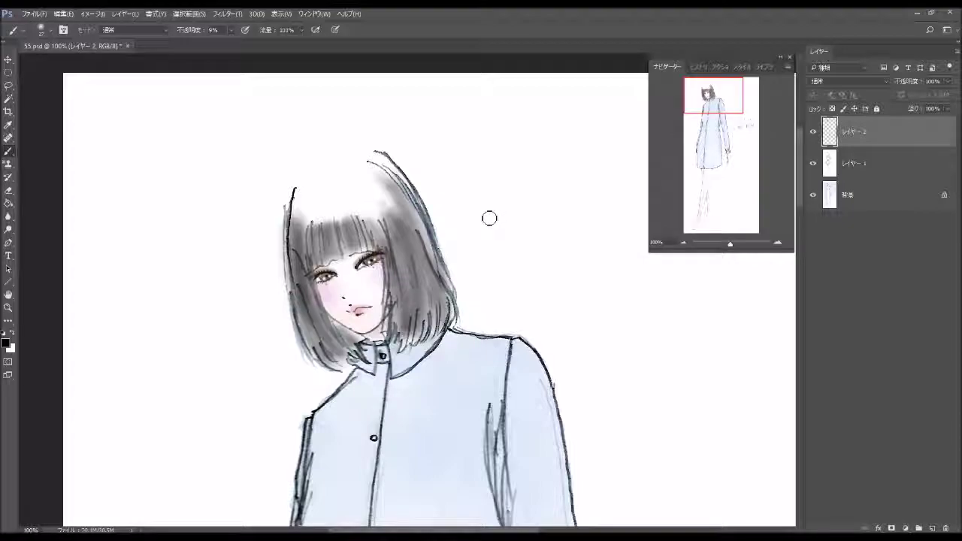
- Switch to a 13 px brush and zoom in on the face
{"action": "left_click", "coordinate": [50, 31]}
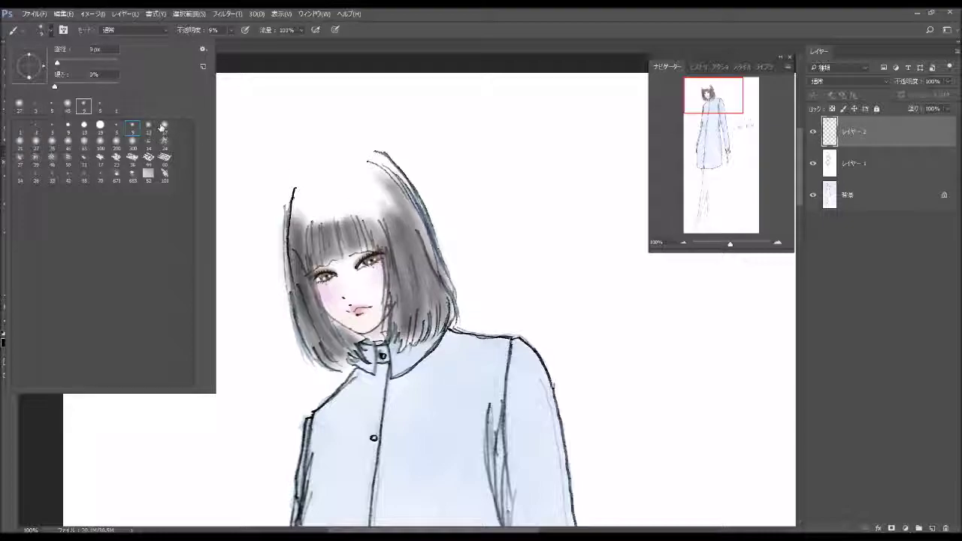
{"action": "left_click", "coordinate": [148, 124]}
{"action": "key", "text": "Escape"}
{"action": "key", "text": "ctrl+plus"}
- Paint grey strands into the bangs and down the hair beside the face
{"action": "mouse_move", "coordinate": [285, 151]}
{"action": "left_mouse_down"}
{"action": "mouse_move", "coordinate": [275, 189]}
{"action": "mouse_move", "coordinate": [292, 218]}
{"action": "mouse_move", "coordinate": [292, 184]}
{"action": "left_mouse_up"}
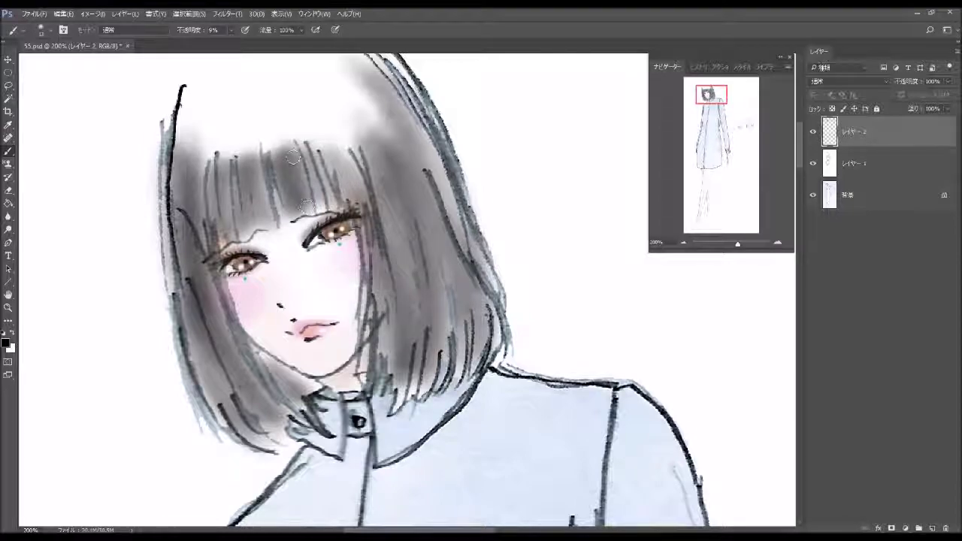
{"action": "left_click_drag", "start_coordinate": [294, 149], "coordinate": [301, 209]}
{"action": "left_click_drag", "start_coordinate": [305, 169], "coordinate": [309, 211]}
{"action": "mouse_move", "coordinate": [306, 149]}
{"action": "left_mouse_down"}
{"action": "mouse_move", "coordinate": [312, 208]}
{"action": "mouse_move", "coordinate": [351, 194]}
{"action": "left_mouse_up"}
{"action": "left_click_drag", "start_coordinate": [338, 156], "coordinate": [362, 230]}
{"action": "mouse_move", "coordinate": [347, 175]}
{"action": "left_mouse_down"}
{"action": "mouse_move", "coordinate": [368, 253]}
{"action": "mouse_move", "coordinate": [366, 311]}
{"action": "left_mouse_up"}
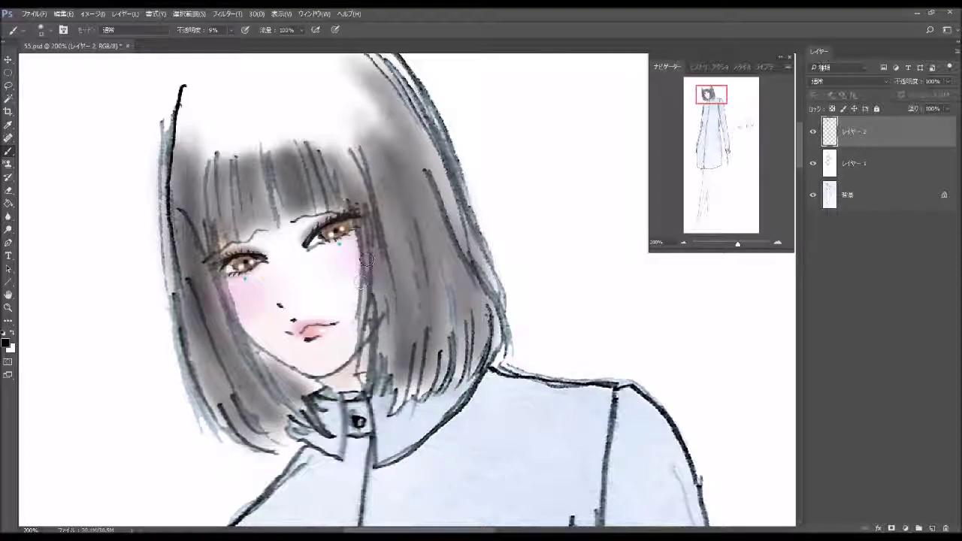
{"action": "mouse_move", "coordinate": [367, 251]}
{"action": "left_mouse_down"}
{"action": "mouse_move", "coordinate": [359, 322]}
{"action": "mouse_move", "coordinate": [367, 311]}
{"action": "left_mouse_up"}
{"action": "left_click_drag", "start_coordinate": [354, 170], "coordinate": [370, 256]}
{"action": "left_click_drag", "start_coordinate": [366, 189], "coordinate": [392, 353]}
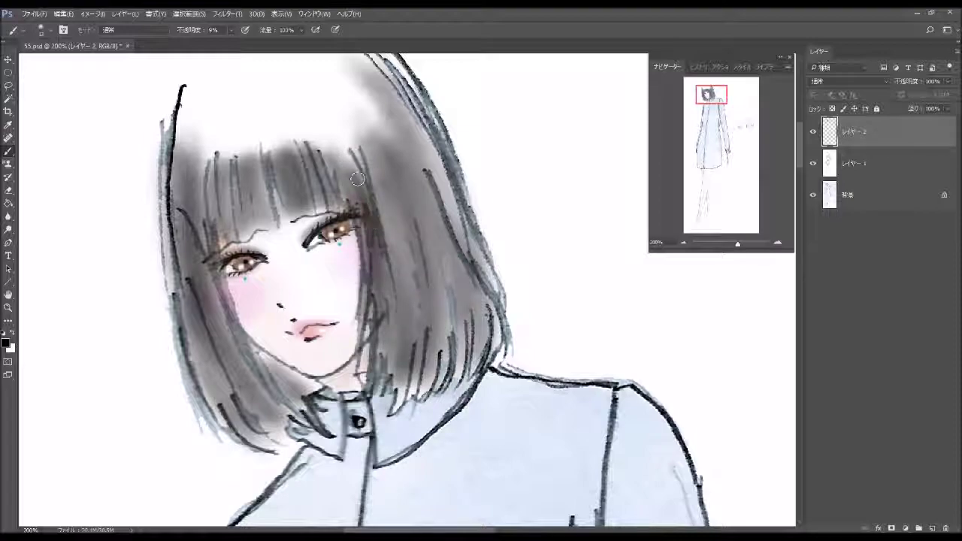
{"action": "left_click_drag", "start_coordinate": [379, 247], "coordinate": [384, 376]}
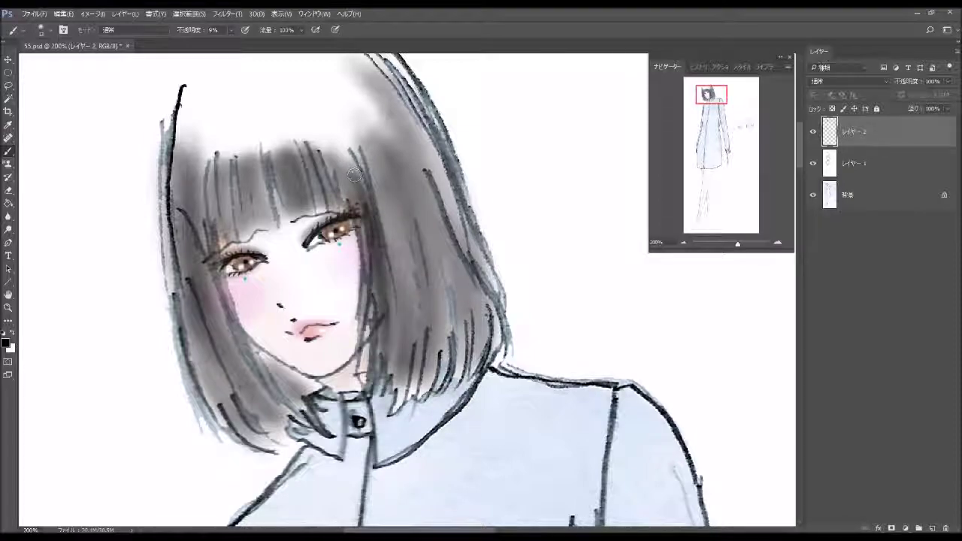
{"action": "left_click_drag", "start_coordinate": [366, 221], "coordinate": [386, 344]}
- Darken the left and centre bang strands above the eyes
{"action": "left_click_drag", "start_coordinate": [220, 183], "coordinate": [217, 222]}
{"action": "mouse_move", "coordinate": [210, 158]}
{"action": "left_mouse_down"}
{"action": "mouse_move", "coordinate": [219, 245]}
{"action": "mouse_move", "coordinate": [219, 235]}
{"action": "left_mouse_up"}
{"action": "mouse_move", "coordinate": [223, 162]}
{"action": "left_mouse_down"}
{"action": "mouse_move", "coordinate": [227, 238]}
{"action": "mouse_move", "coordinate": [227, 188]}
{"action": "mouse_move", "coordinate": [239, 238]}
{"action": "mouse_move", "coordinate": [251, 227]}
{"action": "mouse_move", "coordinate": [256, 237]}
{"action": "left_mouse_up"}
{"action": "mouse_move", "coordinate": [252, 163]}
{"action": "left_mouse_down"}
{"action": "mouse_move", "coordinate": [261, 227]}
{"action": "mouse_move", "coordinate": [271, 227]}
{"action": "left_mouse_up"}
{"action": "left_click_drag", "start_coordinate": [254, 146], "coordinate": [264, 233]}
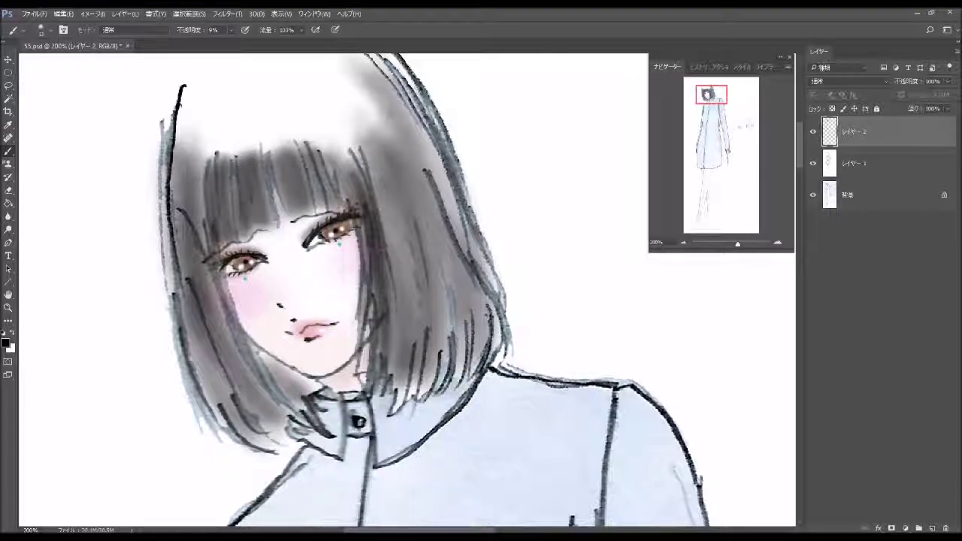
- Deepen the grey on the hair beside the cheek and the neck
{"action": "left_click_drag", "start_coordinate": [201, 168], "coordinate": [207, 219]}
{"action": "left_click_drag", "start_coordinate": [215, 264], "coordinate": [229, 323]}
{"action": "left_click_drag", "start_coordinate": [203, 187], "coordinate": [213, 251]}
{"action": "left_click_drag", "start_coordinate": [242, 359], "coordinate": [258, 380]}
{"action": "left_click_drag", "start_coordinate": [197, 229], "coordinate": [204, 246]}
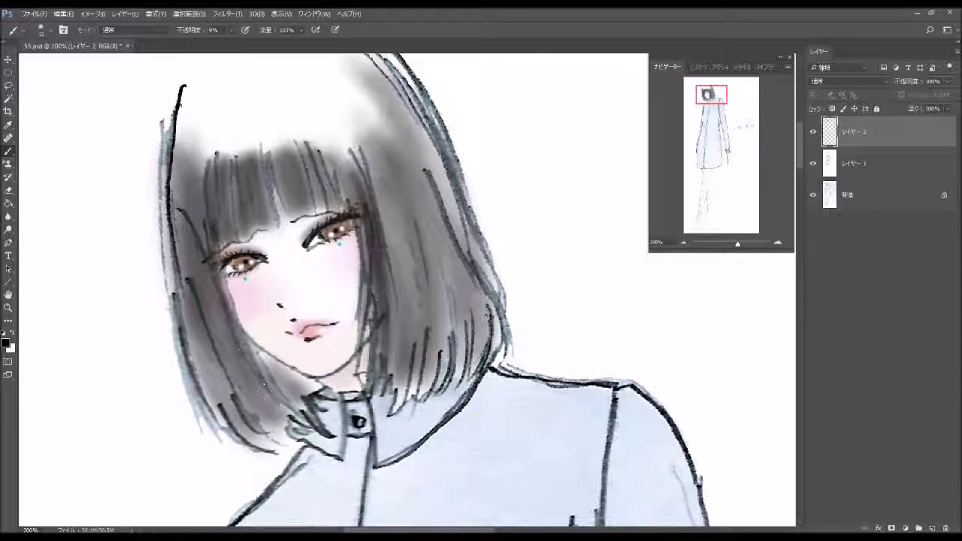
{"action": "mouse_move", "coordinate": [242, 347]}
{"action": "left_mouse_down"}
{"action": "mouse_move", "coordinate": [285, 417]}
{"action": "mouse_move", "coordinate": [239, 368]}
{"action": "left_mouse_up"}
{"action": "left_click_drag", "start_coordinate": [200, 235], "coordinate": [205, 251]}
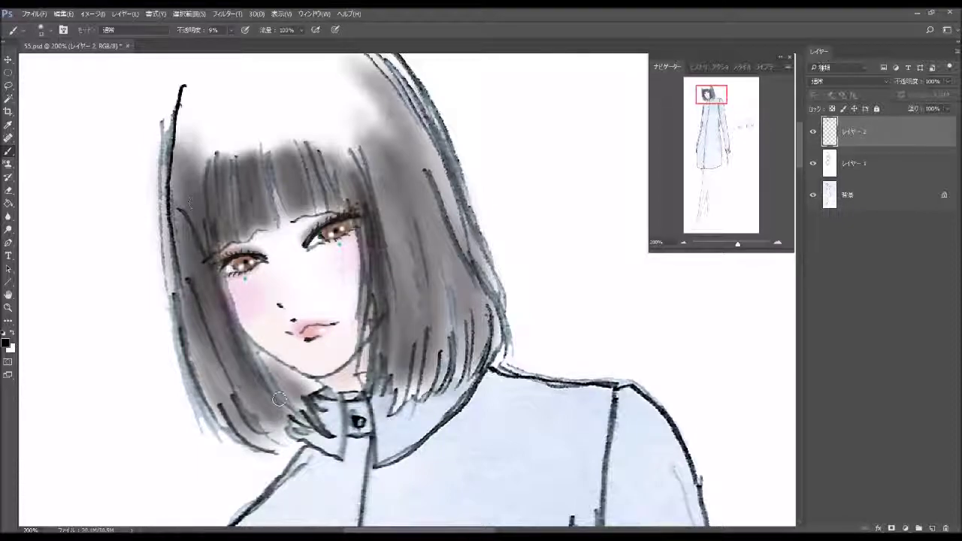
{"action": "mouse_move", "coordinate": [249, 353]}
{"action": "left_mouse_down"}
{"action": "mouse_move", "coordinate": [295, 406]}
{"action": "mouse_move", "coordinate": [308, 407]}
{"action": "left_mouse_up"}
{"action": "mouse_move", "coordinate": [273, 365]}
{"action": "left_mouse_down"}
{"action": "mouse_move", "coordinate": [306, 407]}
{"action": "mouse_move", "coordinate": [315, 387]}
{"action": "left_mouse_up"}
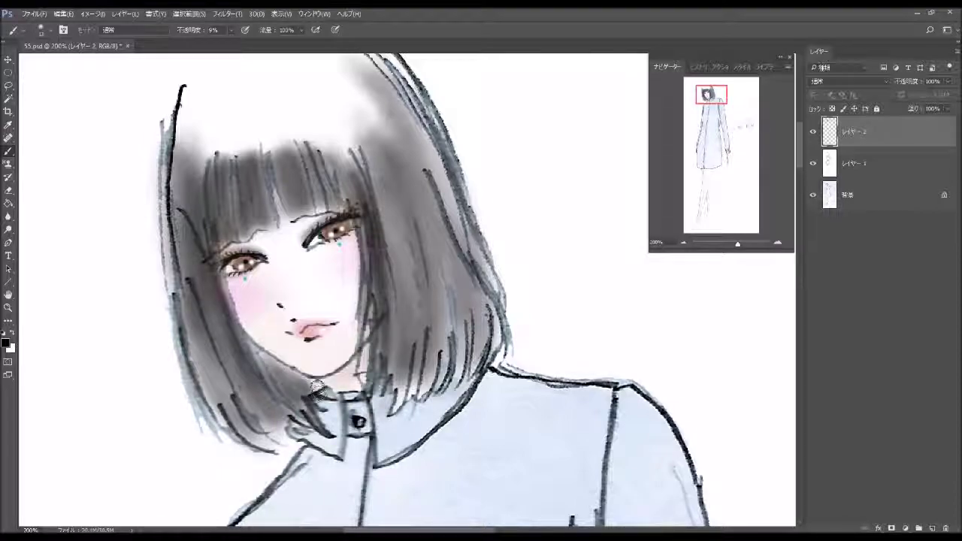
{"action": "mouse_move", "coordinate": [269, 362]}
{"action": "left_mouse_down"}
{"action": "mouse_move", "coordinate": [298, 415]}
{"action": "mouse_move", "coordinate": [234, 360]}
{"action": "left_mouse_up"}
- Darken the left-side strands and the lower-left hair ends
{"action": "left_click_drag", "start_coordinate": [208, 292], "coordinate": [270, 435]}
{"action": "left_click_drag", "start_coordinate": [239, 375], "coordinate": [252, 421]}
{"action": "left_click_drag", "start_coordinate": [202, 305], "coordinate": [189, 257]}
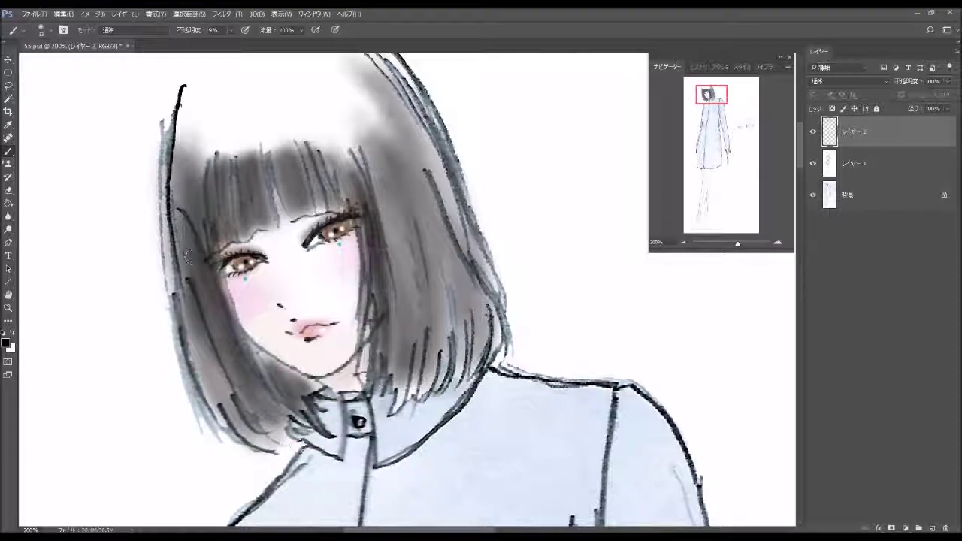
{"action": "left_click_drag", "start_coordinate": [239, 373], "coordinate": [293, 445]}
{"action": "left_click_drag", "start_coordinate": [256, 415], "coordinate": [305, 444]}
{"action": "mouse_move", "coordinate": [230, 374]}
{"action": "left_mouse_down"}
{"action": "mouse_move", "coordinate": [282, 446]}
{"action": "mouse_move", "coordinate": [229, 386]}
{"action": "left_mouse_up"}
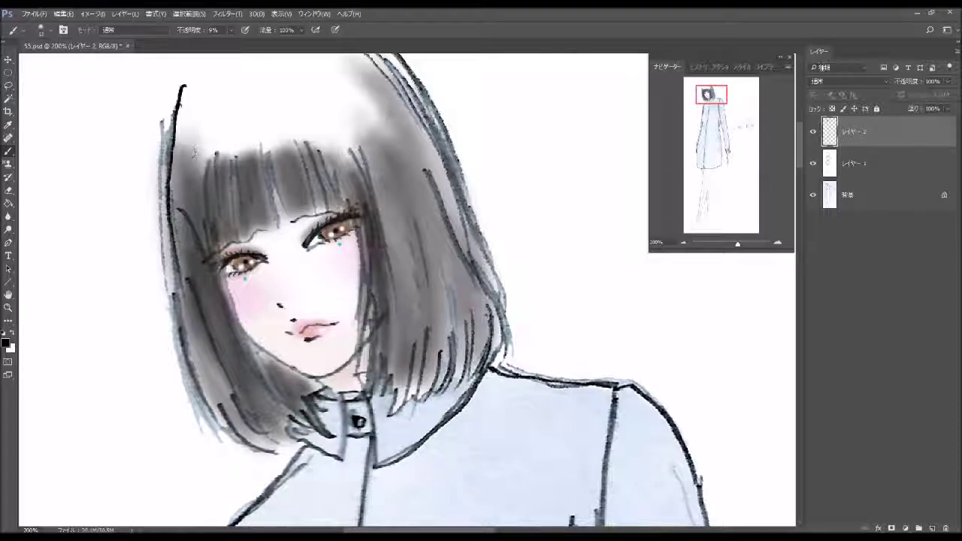
- Shade the left outer edge of the bob and deepen its lower ends
{"action": "left_click_drag", "start_coordinate": [179, 190], "coordinate": [179, 262]}
{"action": "mouse_move", "coordinate": [173, 224]}
{"action": "left_mouse_down"}
{"action": "mouse_move", "coordinate": [206, 383]}
{"action": "mouse_move", "coordinate": [225, 409]}
{"action": "left_mouse_up"}
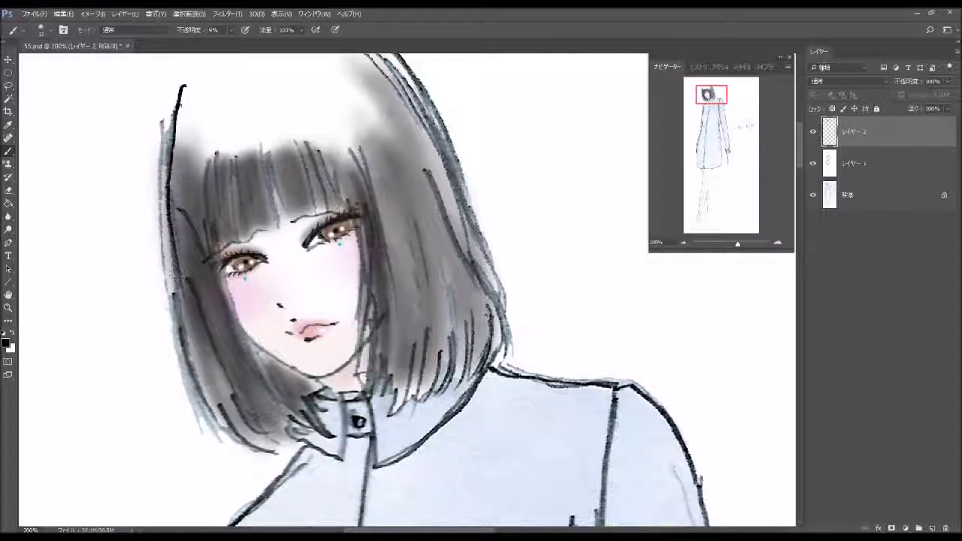
{"action": "mouse_move", "coordinate": [197, 321]}
{"action": "left_mouse_down"}
{"action": "mouse_move", "coordinate": [245, 424]}
{"action": "mouse_move", "coordinate": [197, 332]}
{"action": "left_mouse_up"}
{"action": "left_click_drag", "start_coordinate": [212, 375], "coordinate": [263, 450]}
{"action": "left_click_drag", "start_coordinate": [225, 406], "coordinate": [278, 452]}
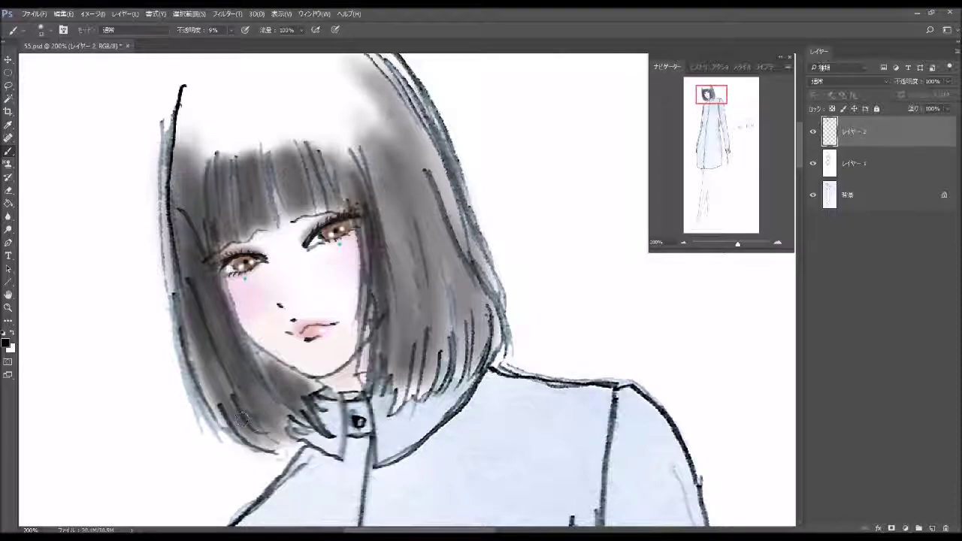
{"action": "mouse_move", "coordinate": [179, 294]}
{"action": "left_mouse_down"}
{"action": "mouse_move", "coordinate": [245, 413]}
{"action": "mouse_move", "coordinate": [219, 372]}
{"action": "left_mouse_up"}
{"action": "mouse_move", "coordinate": [252, 423]}
{"action": "left_mouse_down"}
{"action": "mouse_move", "coordinate": [199, 325]}
{"action": "mouse_move", "coordinate": [189, 330]}
{"action": "left_mouse_up"}
{"action": "left_click_drag", "start_coordinate": [198, 375], "coordinate": [203, 317]}
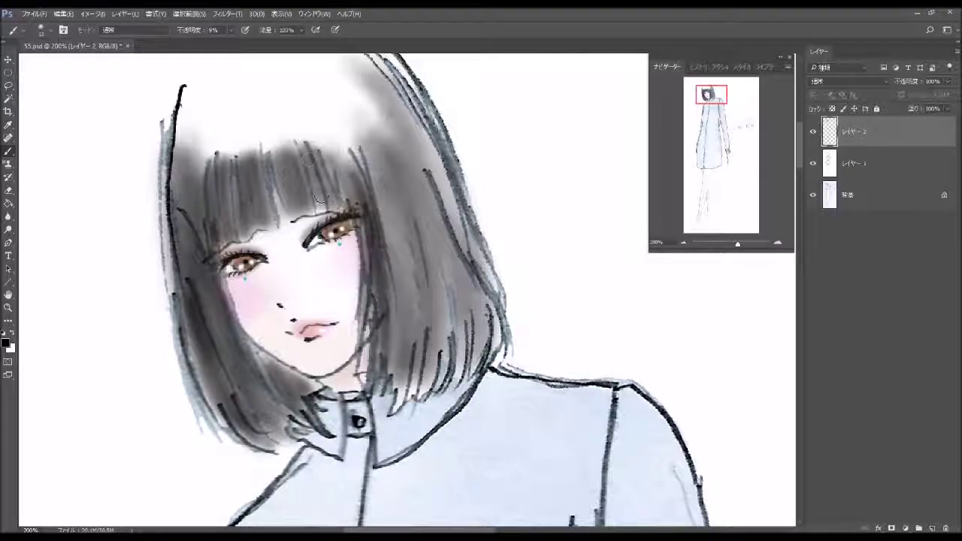
- Faintly darken the bangs and add a light stroke right of the face
{"action": "mouse_move", "coordinate": [302, 211]}
{"action": "left_mouse_down"}
{"action": "mouse_move", "coordinate": [319, 203]}
{"action": "mouse_move", "coordinate": [317, 151]}
{"action": "left_mouse_up"}
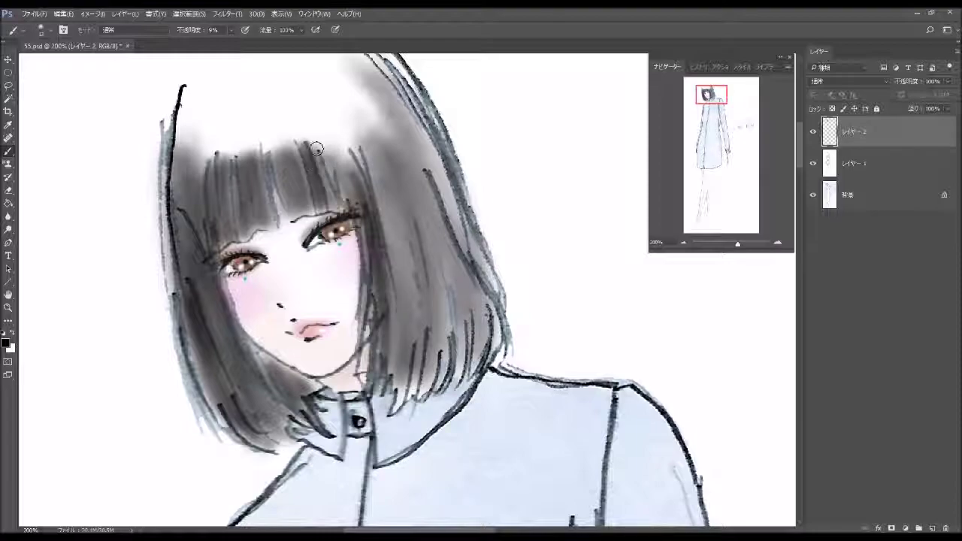
{"action": "left_click_drag", "start_coordinate": [337, 214], "coordinate": [330, 154]}
{"action": "left_click_drag", "start_coordinate": [355, 210], "coordinate": [347, 172]}
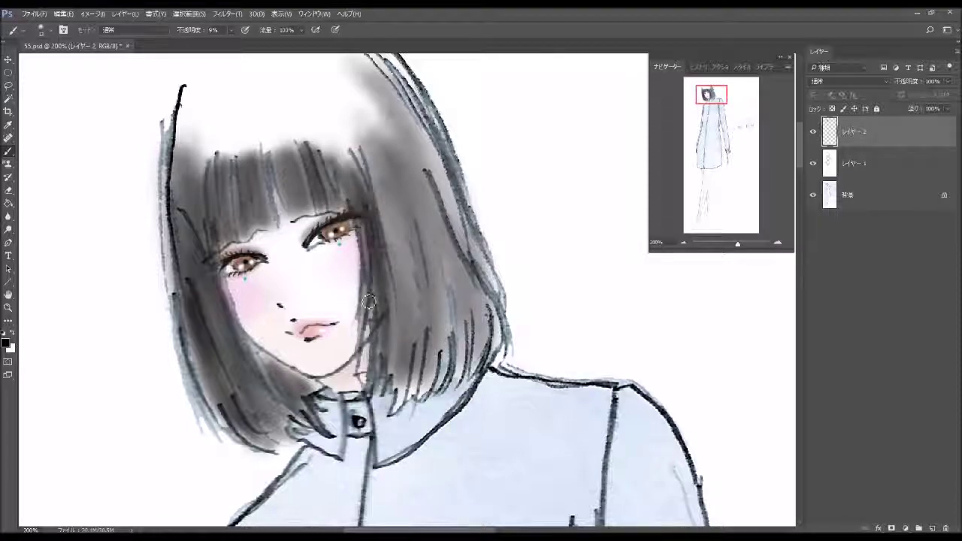
{"action": "left_click_drag", "start_coordinate": [359, 226], "coordinate": [369, 307]}
- Paint darker grey strands on the right-side hair beside the face
{"action": "left_click_drag", "start_coordinate": [390, 197], "coordinate": [420, 335]}
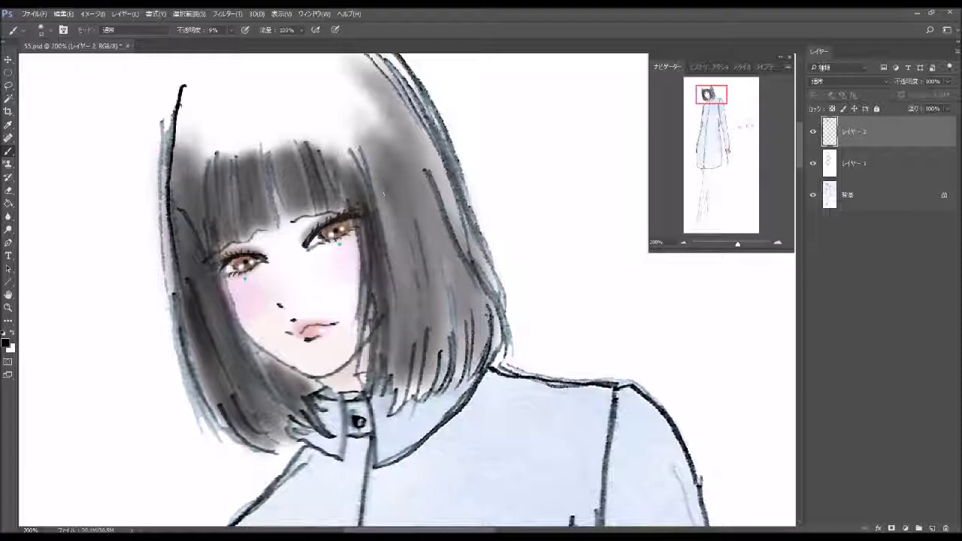
{"action": "left_click_drag", "start_coordinate": [396, 218], "coordinate": [423, 340]}
{"action": "left_click_drag", "start_coordinate": [404, 197], "coordinate": [418, 375]}
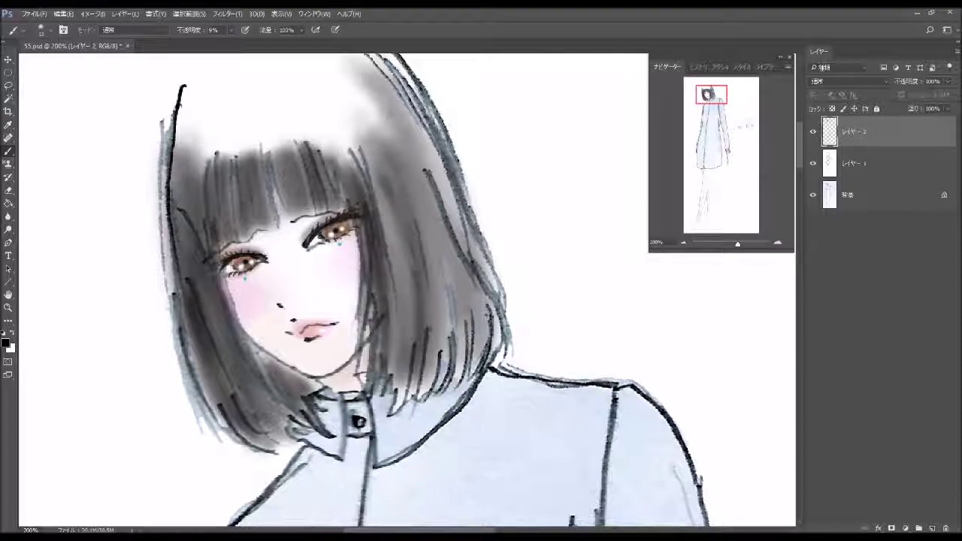
{"action": "mouse_move", "coordinate": [417, 266]}
{"action": "left_mouse_down"}
{"action": "mouse_move", "coordinate": [415, 368]}
{"action": "mouse_move", "coordinate": [395, 409]}
{"action": "left_mouse_up"}
{"action": "mouse_move", "coordinate": [402, 353]}
{"action": "left_mouse_down"}
{"action": "mouse_move", "coordinate": [387, 415]}
{"action": "mouse_move", "coordinate": [393, 398]}
{"action": "left_mouse_up"}
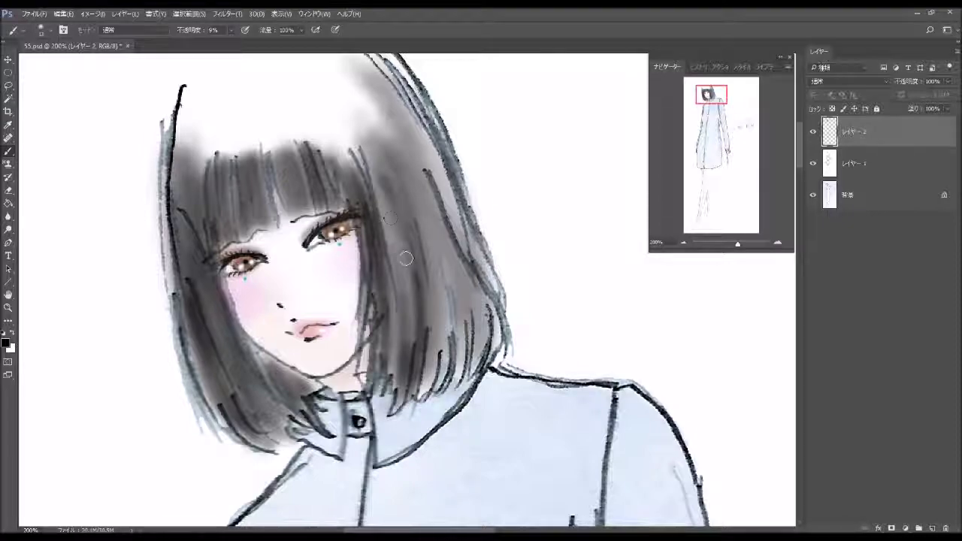
{"action": "left_click_drag", "start_coordinate": [406, 258], "coordinate": [400, 330]}
{"action": "left_click_drag", "start_coordinate": [379, 194], "coordinate": [391, 248]}
{"action": "mouse_move", "coordinate": [379, 201]}
{"action": "left_mouse_down"}
{"action": "mouse_move", "coordinate": [396, 290]}
{"action": "mouse_move", "coordinate": [388, 362]}
{"action": "left_mouse_up"}
- Shade the lower and upper right hair strands grey
{"action": "mouse_move", "coordinate": [398, 310]}
{"action": "left_mouse_down"}
{"action": "mouse_move", "coordinate": [390, 376]}
{"action": "mouse_move", "coordinate": [434, 353]}
{"action": "mouse_move", "coordinate": [442, 267]}
{"action": "left_mouse_up"}
{"action": "left_click_drag", "start_coordinate": [425, 238], "coordinate": [417, 197]}
{"action": "left_click_drag", "start_coordinate": [437, 335], "coordinate": [428, 231]}
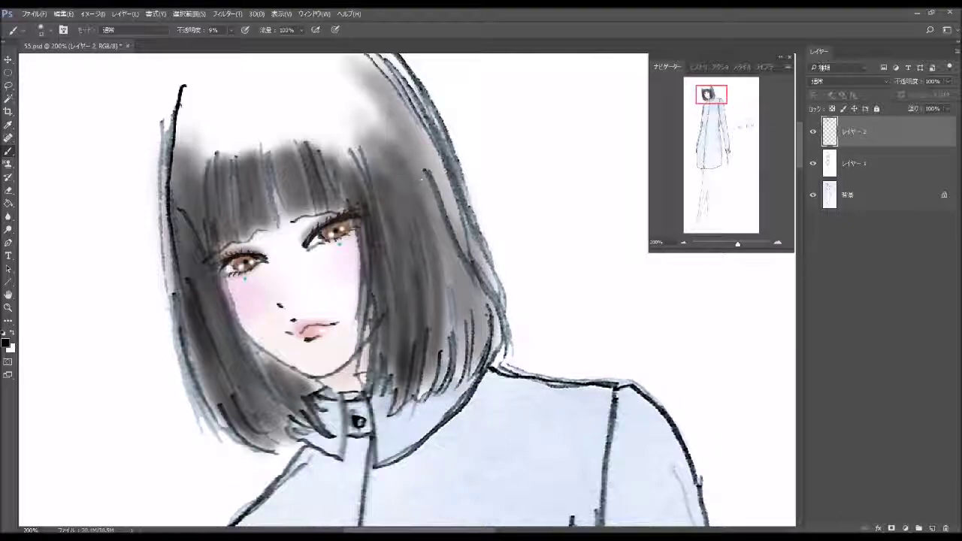
{"action": "left_click_drag", "start_coordinate": [433, 289], "coordinate": [430, 396]}
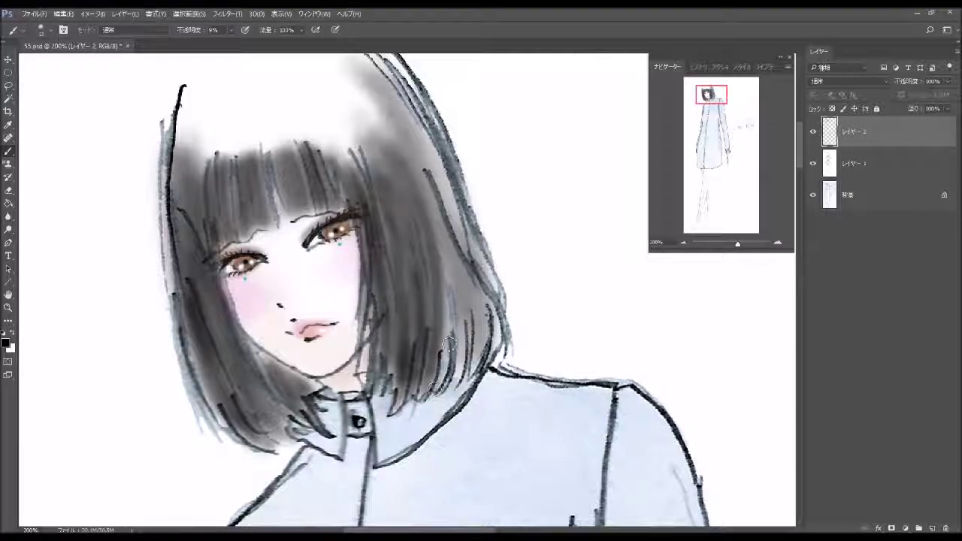
{"action": "left_click_drag", "start_coordinate": [451, 237], "coordinate": [459, 335]}
{"action": "mouse_move", "coordinate": [433, 192]}
{"action": "left_mouse_down"}
{"action": "mouse_move", "coordinate": [455, 285]}
{"action": "mouse_move", "coordinate": [452, 361]}
{"action": "left_mouse_up"}
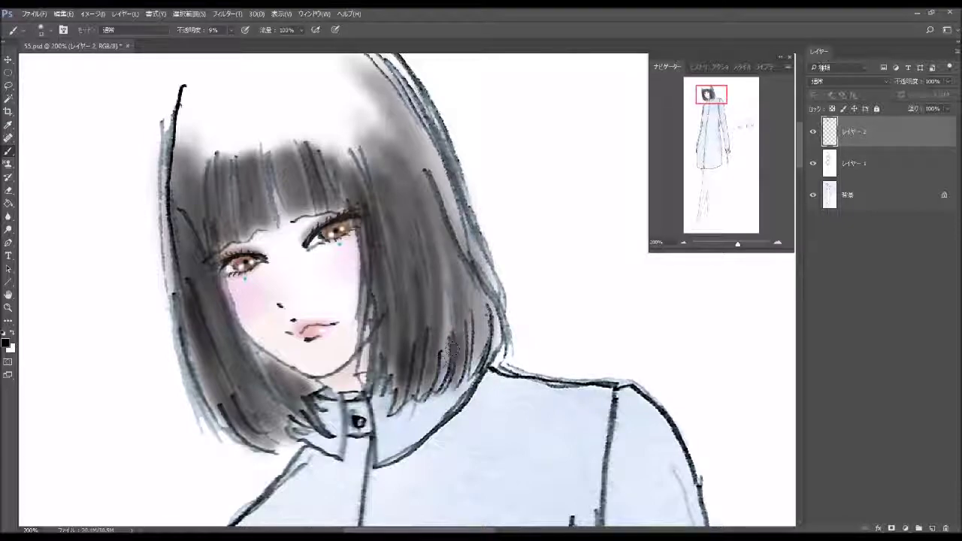
{"action": "left_click_drag", "start_coordinate": [440, 167], "coordinate": [467, 250]}
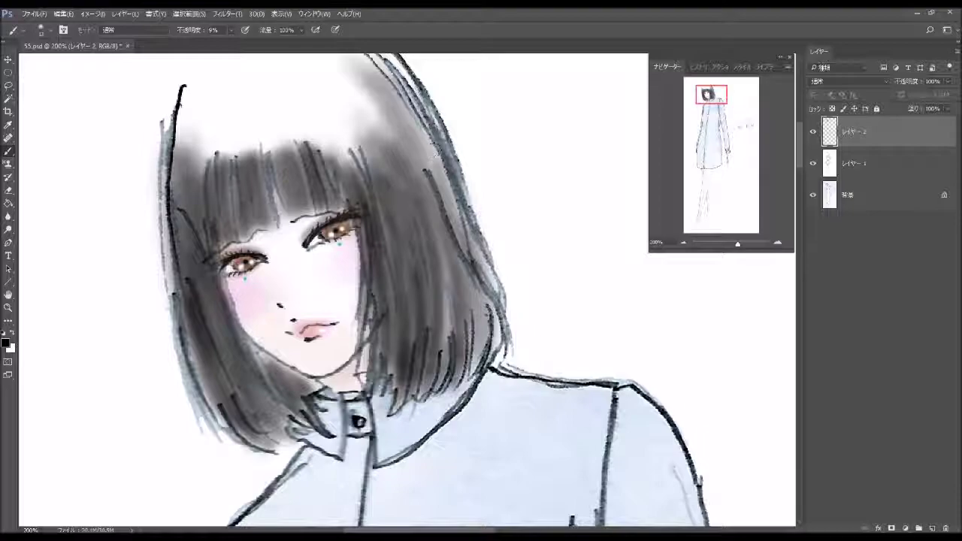
{"action": "left_click_drag", "start_coordinate": [449, 188], "coordinate": [371, 85]}
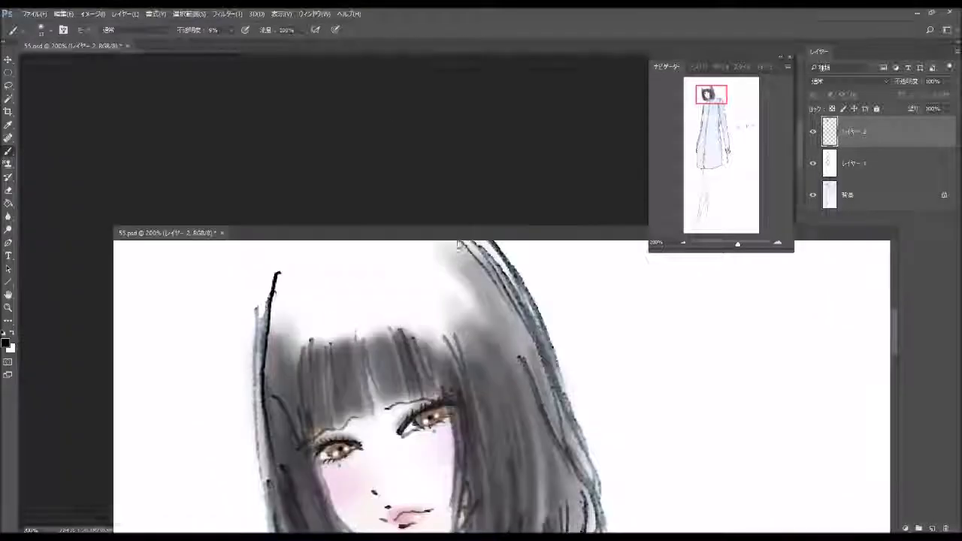
- Redock the document window and darken the upper-right hair
{"action": "left_click_drag", "start_coordinate": [521, 238], "coordinate": [433, 53]}
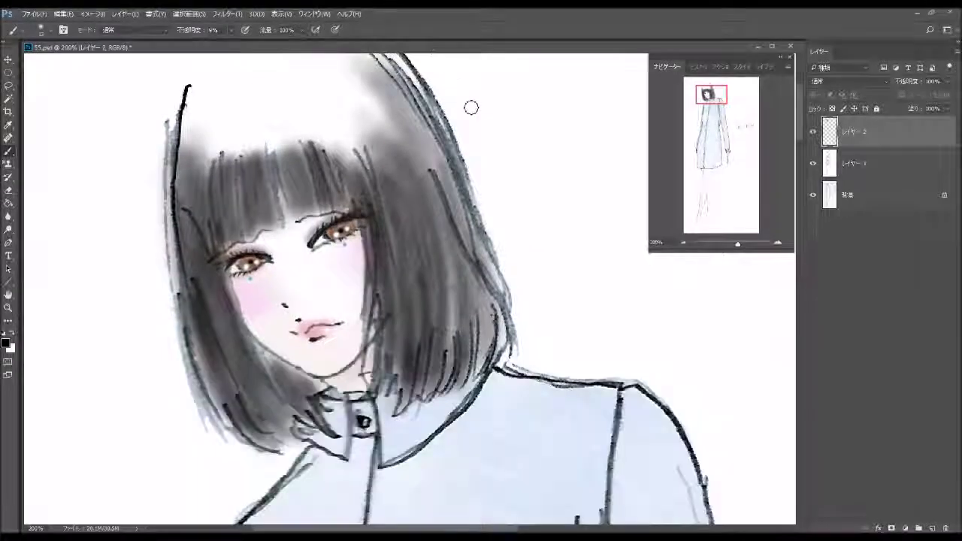
{"action": "mouse_move", "coordinate": [440, 155]}
{"action": "left_mouse_down"}
{"action": "mouse_move", "coordinate": [409, 123]}
{"action": "mouse_move", "coordinate": [420, 103]}
{"action": "mouse_move", "coordinate": [407, 102]}
{"action": "mouse_move", "coordinate": [496, 285]}
{"action": "left_mouse_up"}
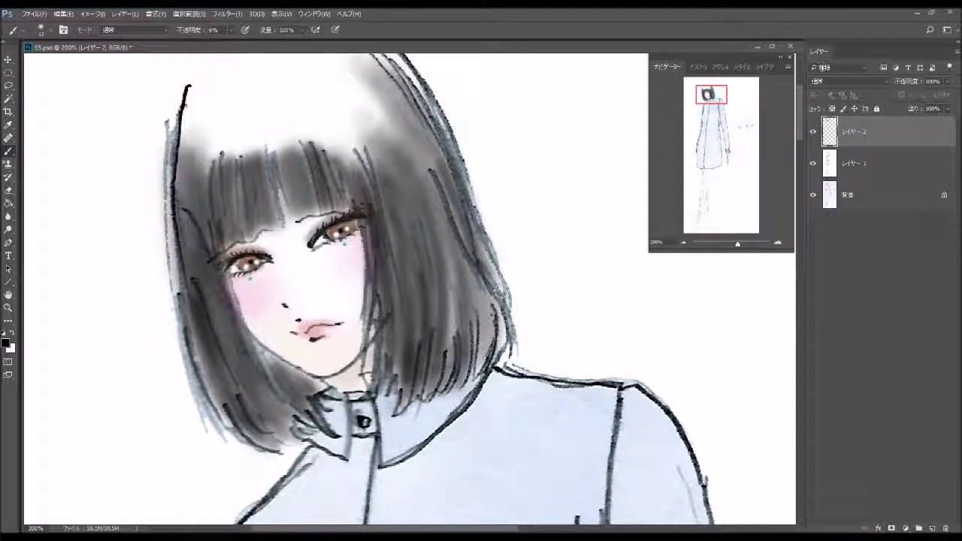
{"action": "mouse_move", "coordinate": [481, 240]}
{"action": "left_mouse_down"}
{"action": "mouse_move", "coordinate": [511, 299]}
{"action": "mouse_move", "coordinate": [398, 94]}
{"action": "mouse_move", "coordinate": [432, 135]}
{"action": "left_mouse_up"}
{"action": "left_click_drag", "start_coordinate": [406, 83], "coordinate": [436, 158]}
{"action": "left_click_drag", "start_coordinate": [451, 199], "coordinate": [497, 341]}
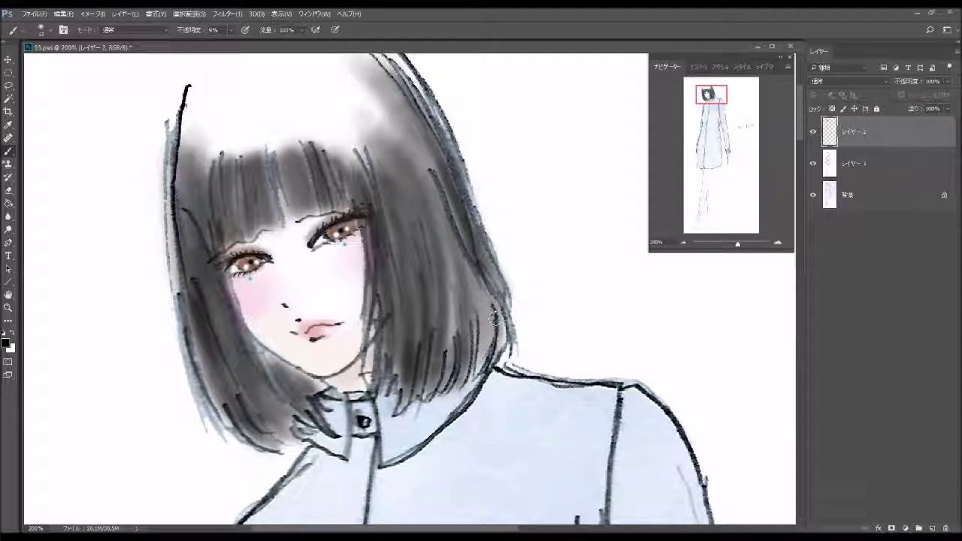
- Deepen the shading on the lower-right hair strands
{"action": "left_click_drag", "start_coordinate": [496, 305], "coordinate": [481, 376]}
{"action": "left_click_drag", "start_coordinate": [481, 278], "coordinate": [468, 328]}
{"action": "left_click_drag", "start_coordinate": [462, 248], "coordinate": [485, 361]}
{"action": "left_click_drag", "start_coordinate": [477, 263], "coordinate": [484, 353]}
{"action": "mouse_move", "coordinate": [477, 285]}
{"action": "left_mouse_down"}
{"action": "mouse_move", "coordinate": [481, 368]}
{"action": "mouse_move", "coordinate": [470, 334]}
{"action": "mouse_move", "coordinate": [470, 357]}
{"action": "left_mouse_up"}
{"action": "left_click_drag", "start_coordinate": [457, 259], "coordinate": [470, 345]}
{"action": "left_click_drag", "start_coordinate": [451, 293], "coordinate": [451, 383]}
- Finish darkening the right hair strands and zoom out to 100%
{"action": "left_click_drag", "start_coordinate": [453, 271], "coordinate": [451, 331]}
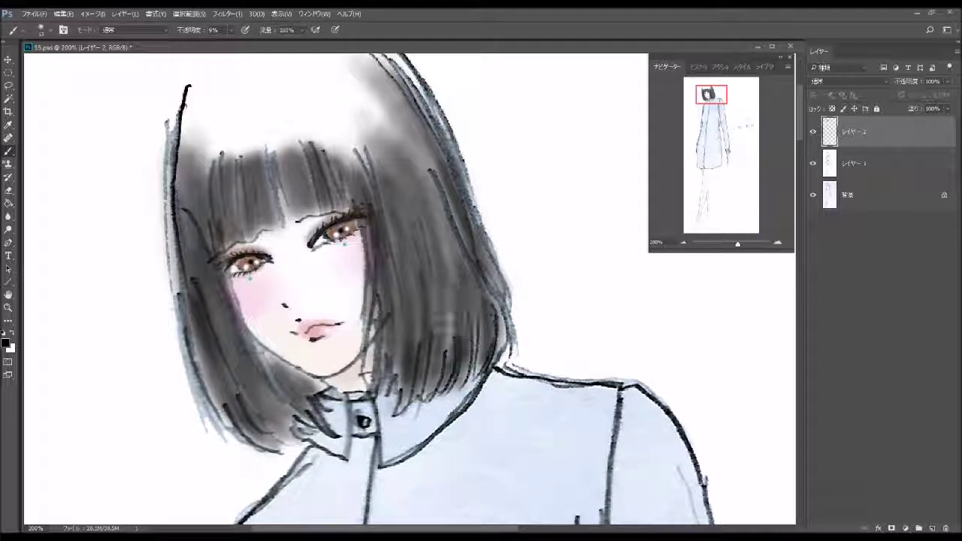
{"action": "left_click_drag", "start_coordinate": [451, 218], "coordinate": [454, 301]}
{"action": "left_click_drag", "start_coordinate": [439, 188], "coordinate": [450, 330]}
{"action": "mouse_move", "coordinate": [458, 202]}
{"action": "left_mouse_down"}
{"action": "mouse_move", "coordinate": [454, 327]}
{"action": "mouse_move", "coordinate": [475, 334]}
{"action": "left_mouse_up"}
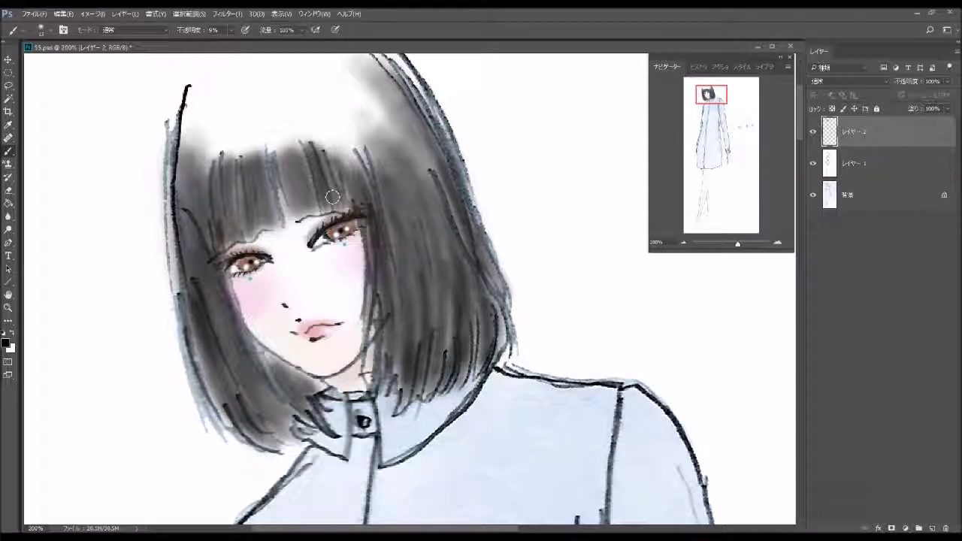
{"action": "key", "text": "ctrl+minus"}
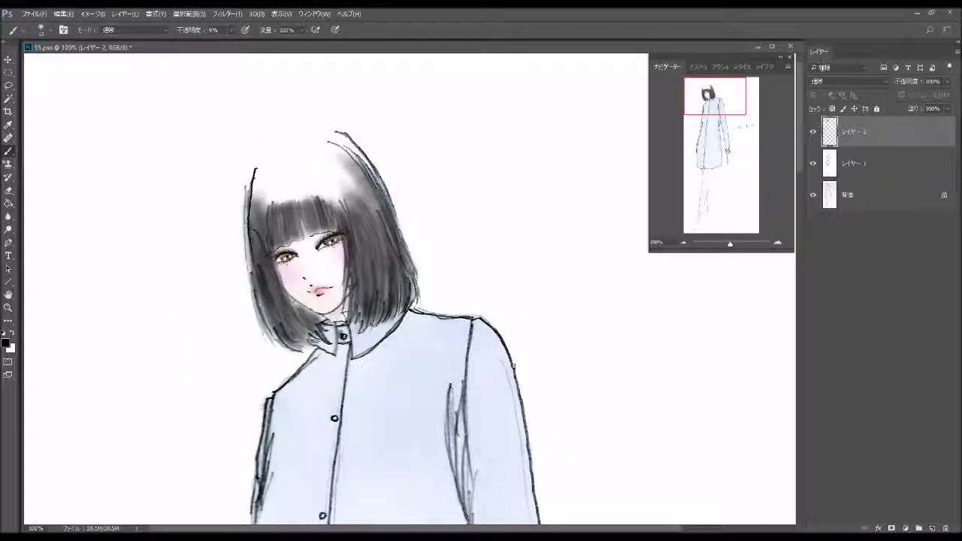
{"action": "scroll", "coordinate": [410, 293], "scroll_direction": "down", "scroll_amount": 2}
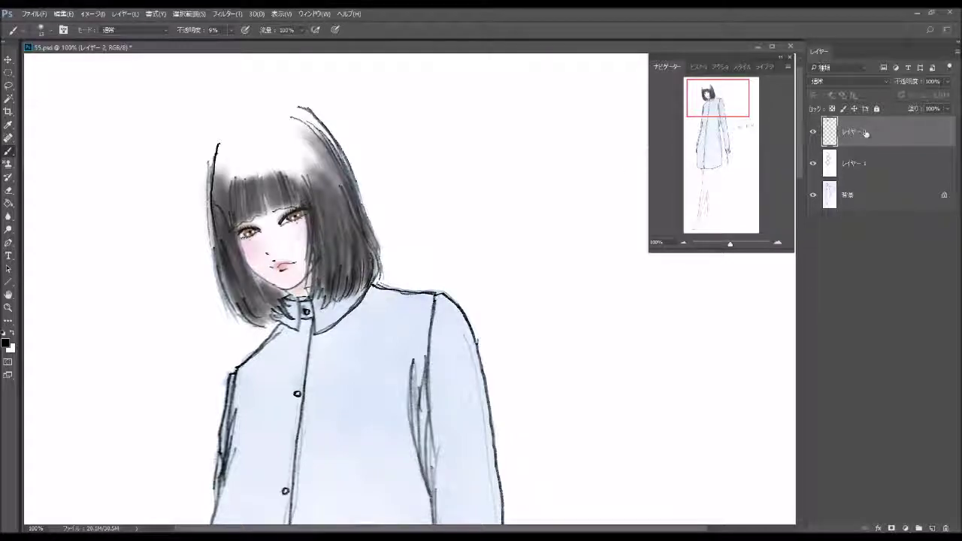
- Apply Bevel & Emboss to Layer 2 with an adjusted light angle and altitude
{"action": "double_click", "coordinate": [889, 144]}
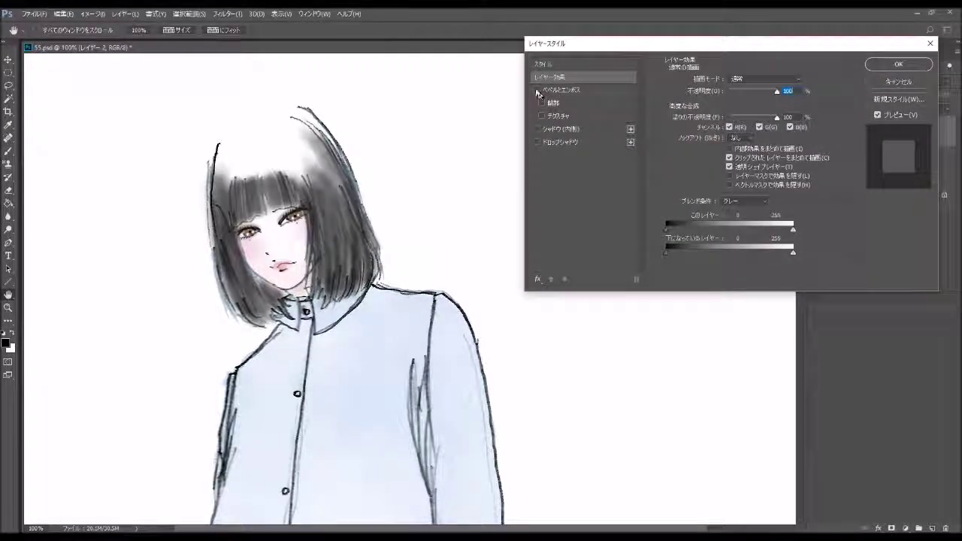
{"action": "left_click", "coordinate": [535, 89]}
{"action": "left_click", "coordinate": [560, 90]}
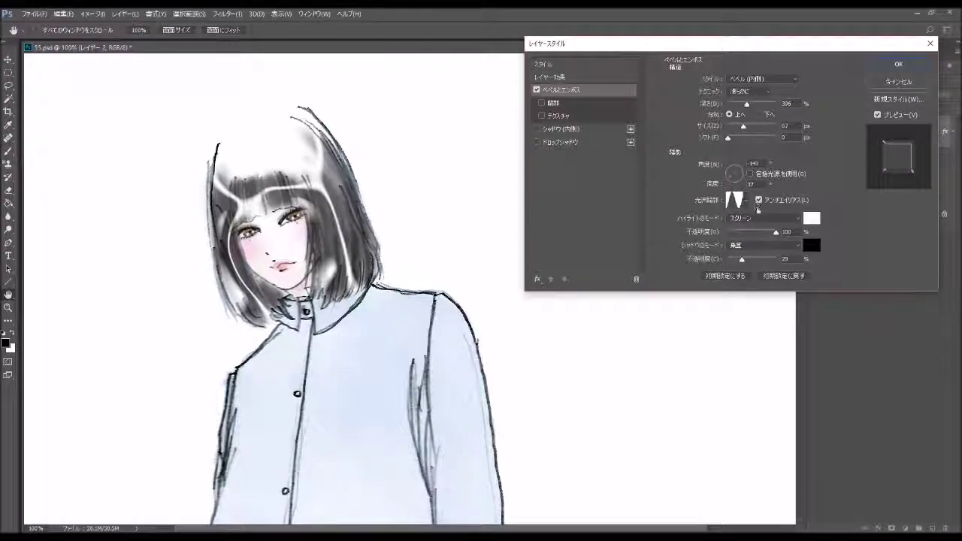
{"action": "left_click_drag", "start_coordinate": [733, 180], "coordinate": [733, 178]}
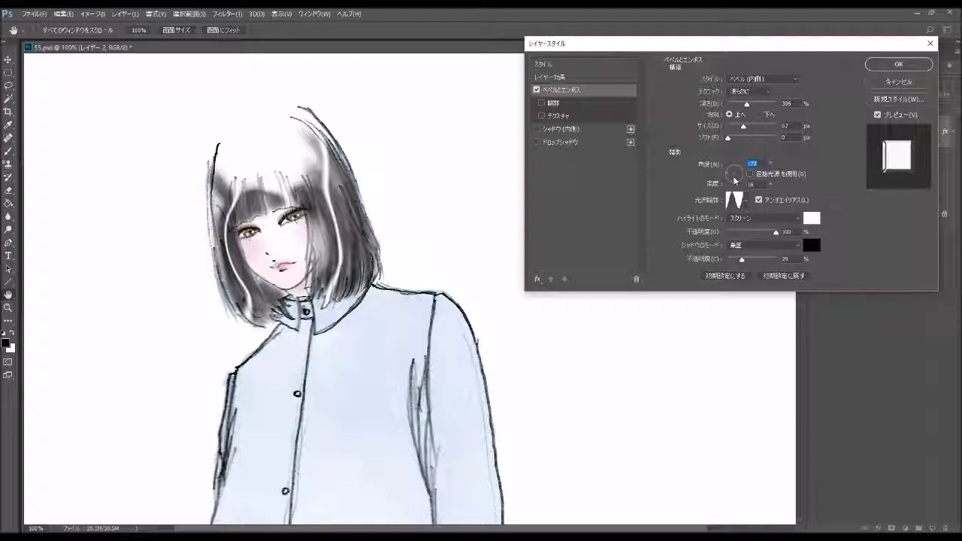
{"action": "left_click", "coordinate": [891, 66]}
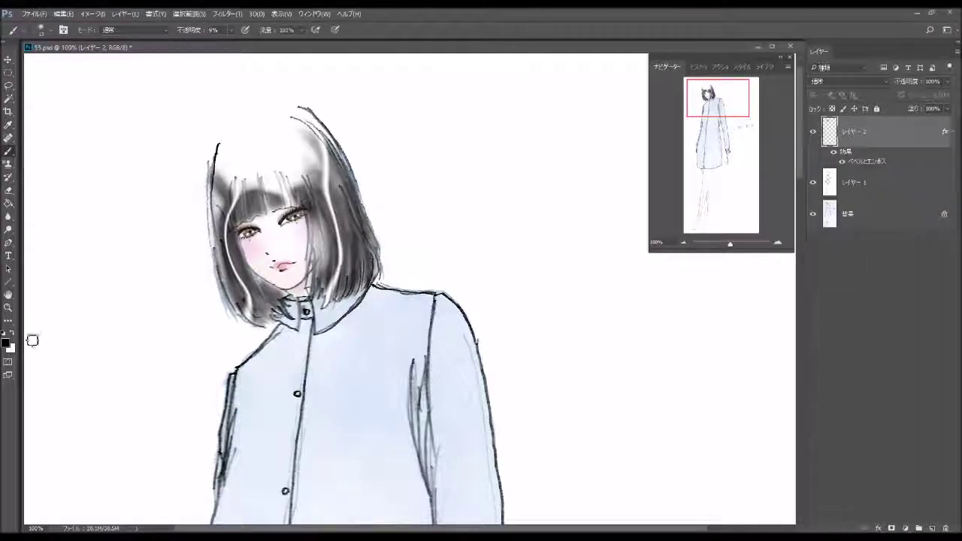
- Set the foreground colour to warm brown #773f29 and switch to the Brush tool
{"action": "left_click", "coordinate": [6, 342]}
{"action": "left_click", "coordinate": [150, 302]}
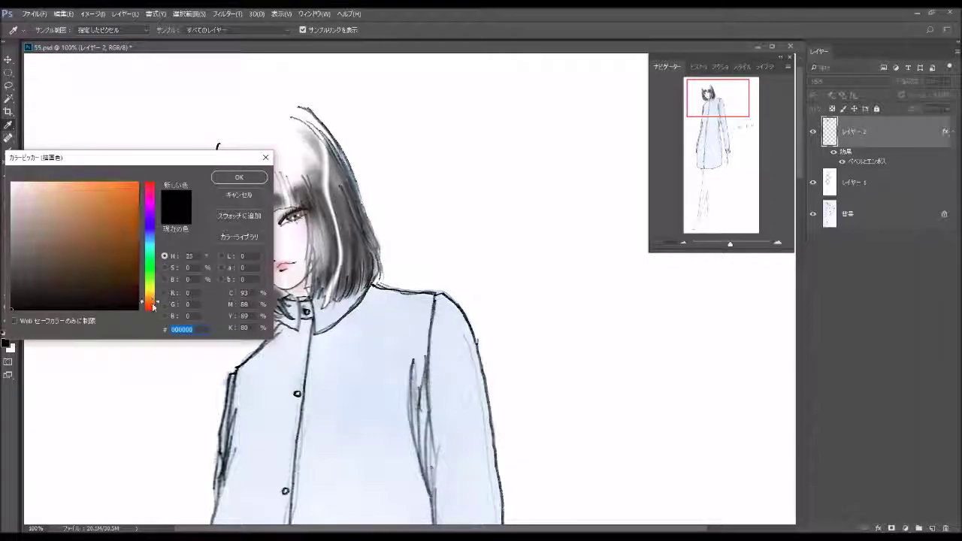
{"action": "mouse_move", "coordinate": [131, 270]}
{"action": "left_mouse_down"}
{"action": "mouse_move", "coordinate": [112, 246]}
{"action": "mouse_move", "coordinate": [92, 257]}
{"action": "mouse_move", "coordinate": [97, 245]}
{"action": "left_mouse_up"}
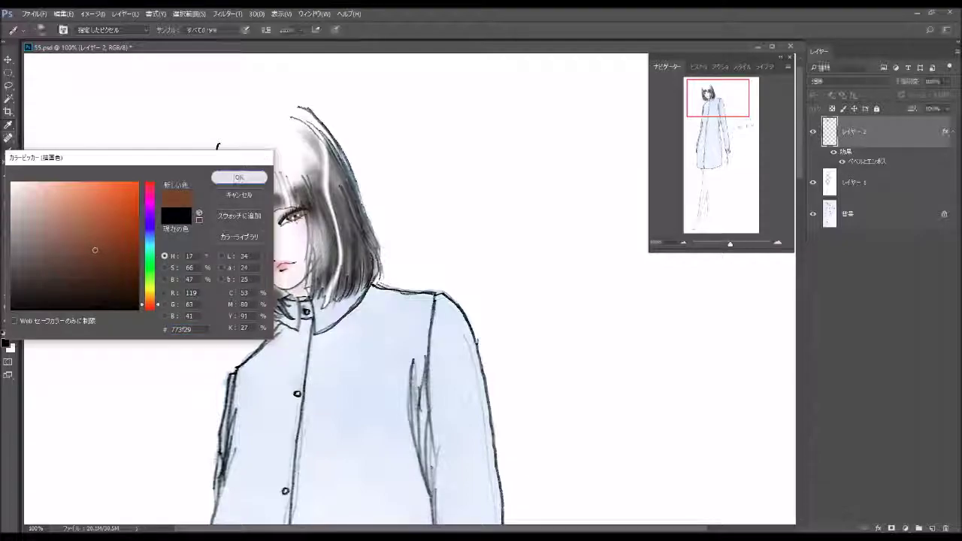
{"action": "left_click", "coordinate": [238, 177]}
{"action": "key", "text": "b"}
{"action": "left_click", "coordinate": [43, 30]}
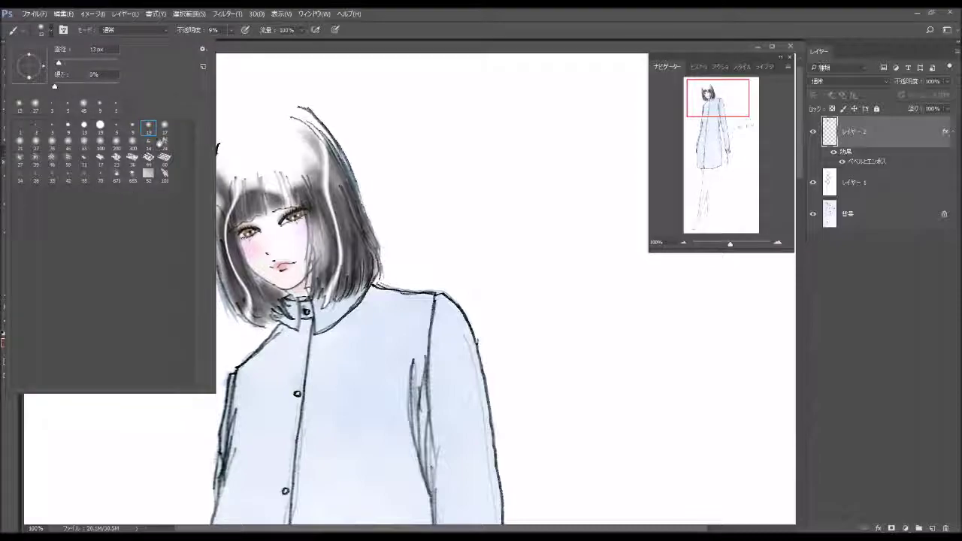
- With a 27 px soft brush, paint brown over the bangs and left hair strand
{"action": "left_click", "coordinate": [35, 141]}
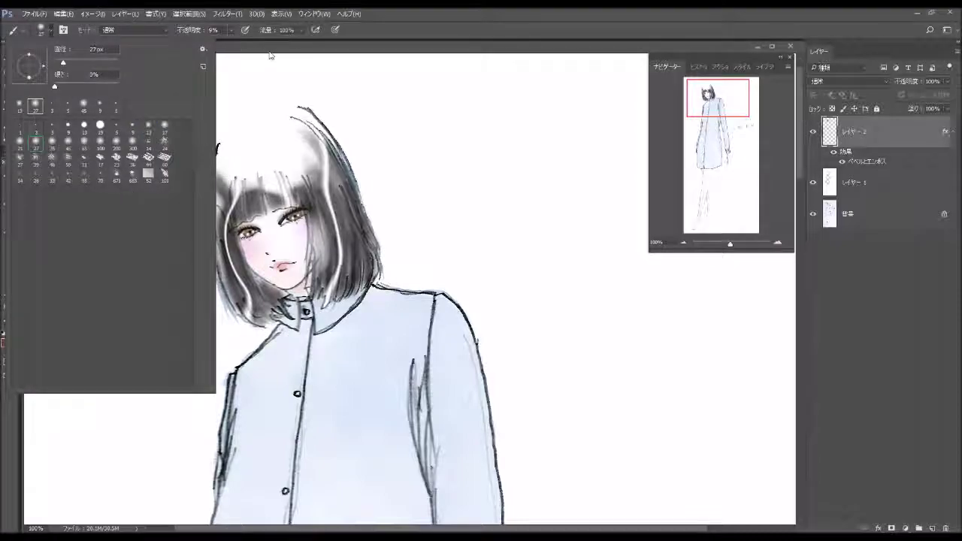
{"action": "left_click", "coordinate": [255, 192]}
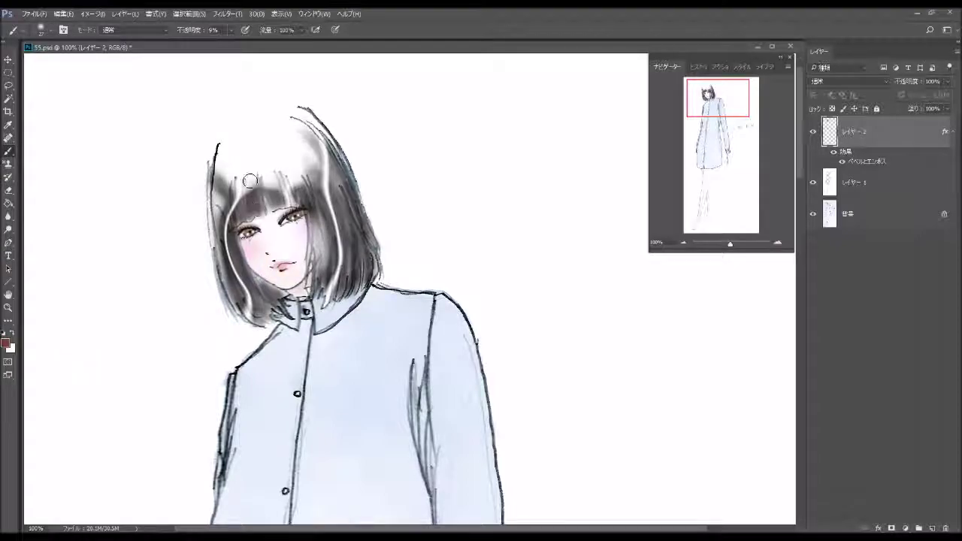
{"action": "mouse_move", "coordinate": [250, 181]}
{"action": "left_mouse_down"}
{"action": "mouse_move", "coordinate": [250, 214]}
{"action": "mouse_move", "coordinate": [236, 188]}
{"action": "mouse_move", "coordinate": [232, 229]}
{"action": "mouse_move", "coordinate": [225, 150]}
{"action": "mouse_move", "coordinate": [227, 242]}
{"action": "left_mouse_up"}
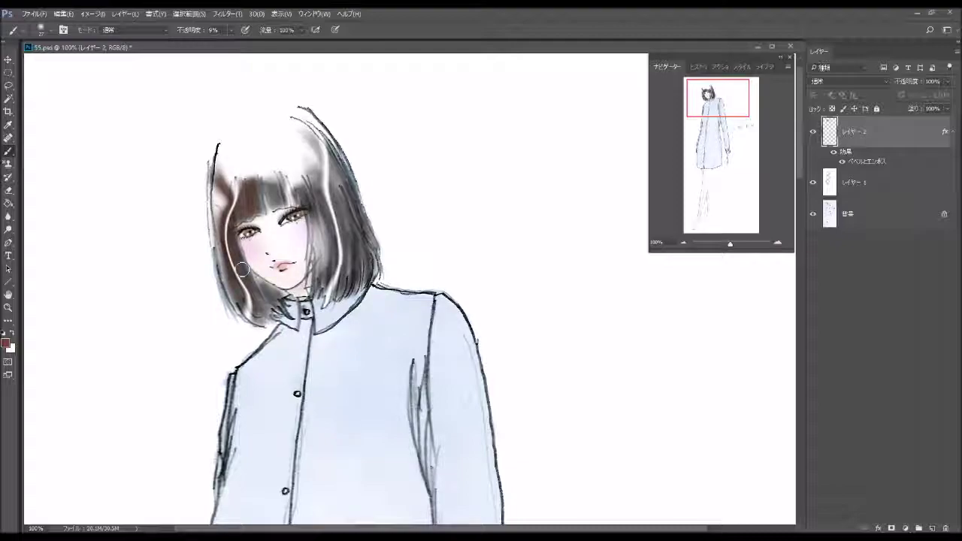
{"action": "left_click_drag", "start_coordinate": [229, 276], "coordinate": [238, 290]}
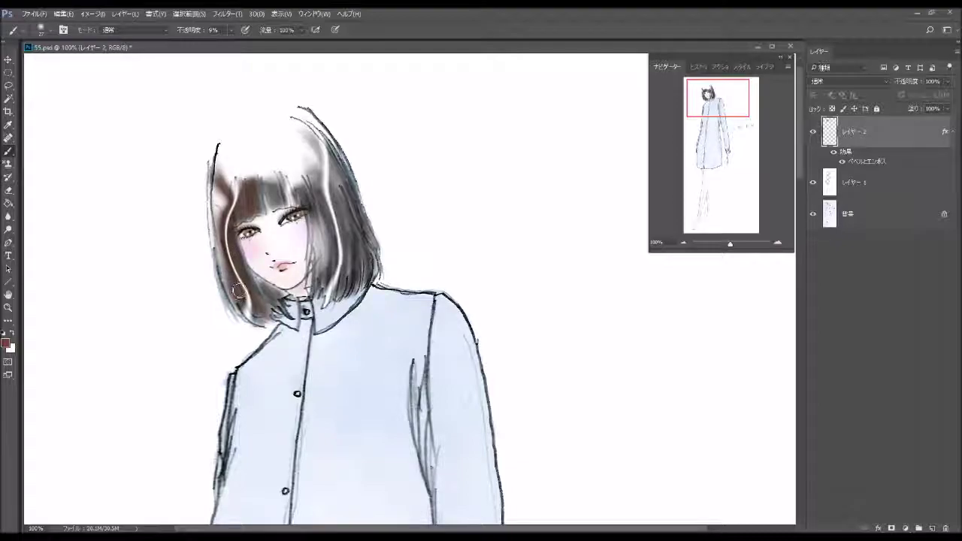
{"action": "mouse_move", "coordinate": [225, 183]}
{"action": "left_mouse_down"}
{"action": "mouse_move", "coordinate": [249, 289]}
{"action": "mouse_move", "coordinate": [277, 294]}
{"action": "left_mouse_up"}
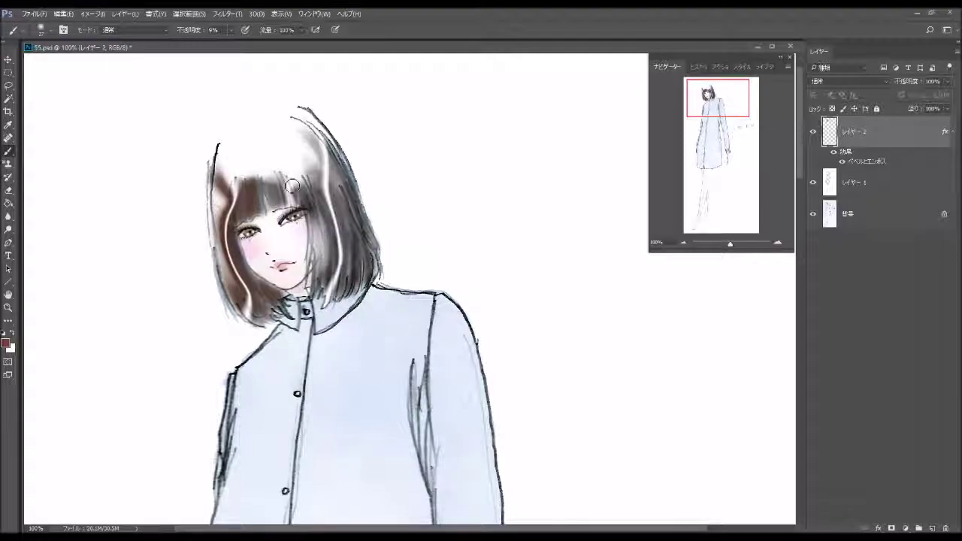
- Build up brown shading over the crown, bangs and right side of the hair
{"action": "mouse_move", "coordinate": [274, 201]}
{"action": "left_mouse_down"}
{"action": "mouse_move", "coordinate": [263, 174]}
{"action": "mouse_move", "coordinate": [280, 197]}
{"action": "mouse_move", "coordinate": [279, 161]}
{"action": "mouse_move", "coordinate": [295, 162]}
{"action": "mouse_move", "coordinate": [282, 191]}
{"action": "left_mouse_up"}
{"action": "mouse_move", "coordinate": [316, 150]}
{"action": "left_mouse_down"}
{"action": "mouse_move", "coordinate": [323, 188]}
{"action": "mouse_move", "coordinate": [312, 191]}
{"action": "mouse_move", "coordinate": [319, 188]}
{"action": "left_mouse_up"}
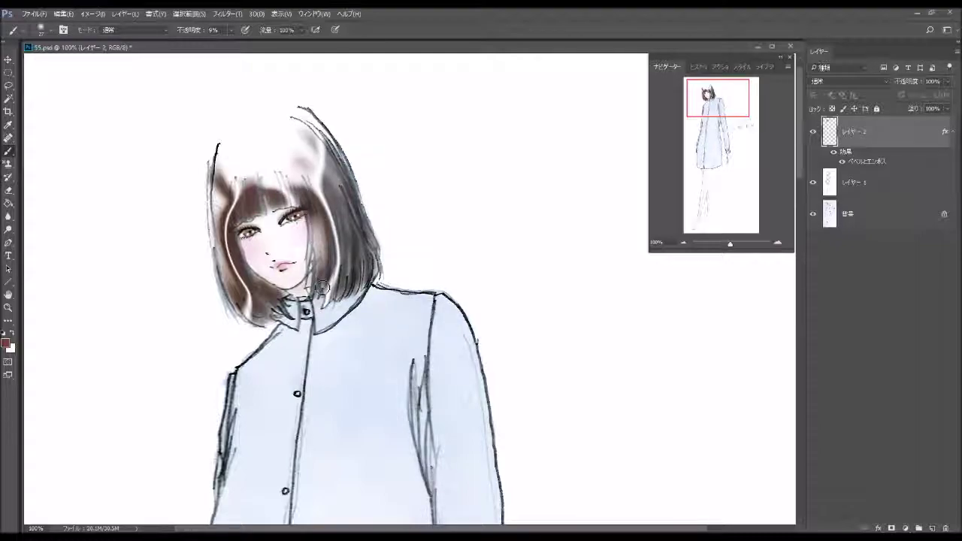
{"action": "left_click_drag", "start_coordinate": [336, 237], "coordinate": [338, 280]}
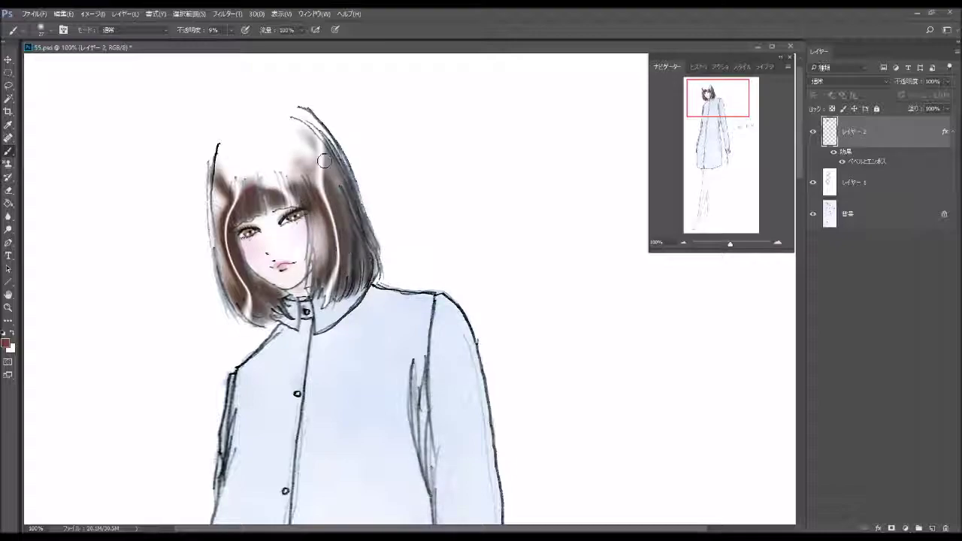
{"action": "left_click_drag", "start_coordinate": [321, 181], "coordinate": [336, 255]}
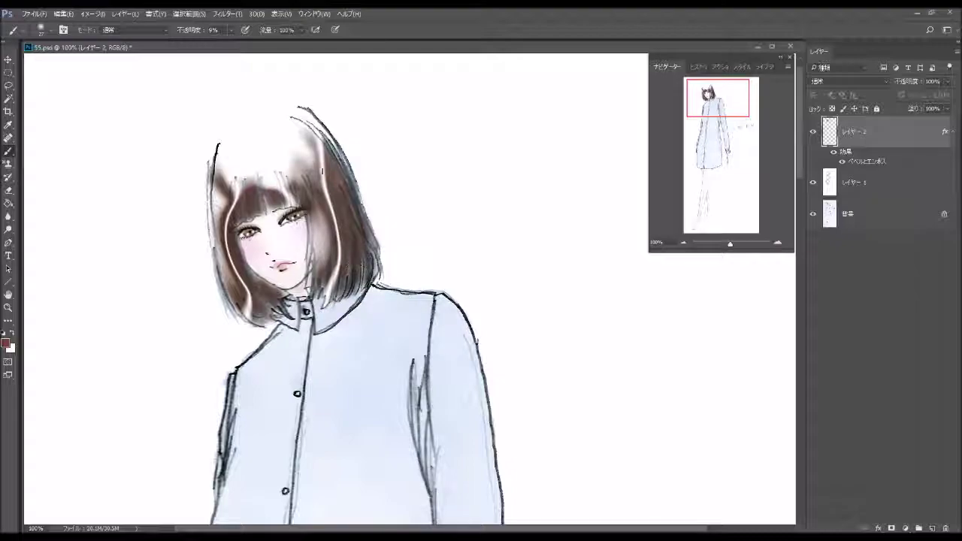
{"action": "left_click_drag", "start_coordinate": [308, 130], "coordinate": [327, 181]}
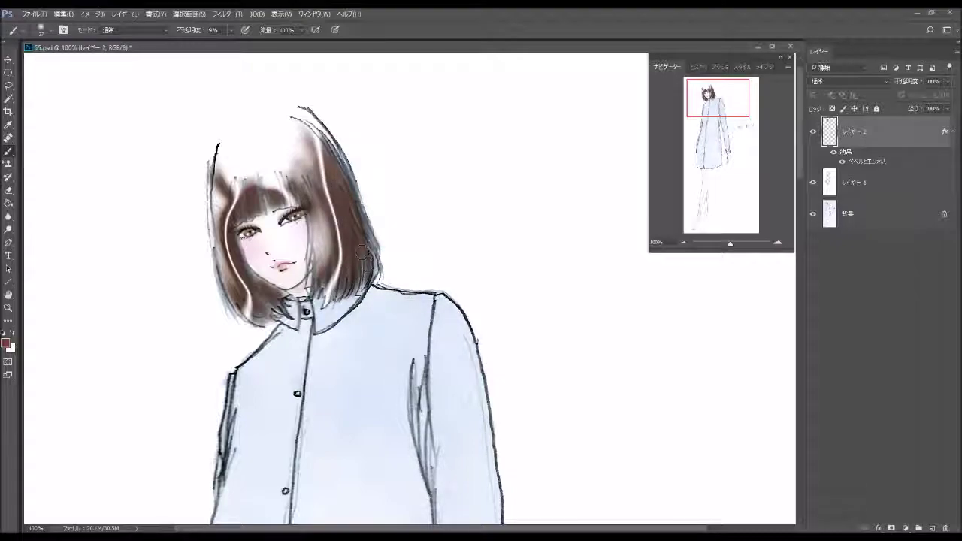
{"action": "mouse_move", "coordinate": [366, 222]}
{"action": "left_mouse_down"}
{"action": "mouse_move", "coordinate": [366, 259]}
{"action": "mouse_move", "coordinate": [316, 187]}
{"action": "left_mouse_up"}
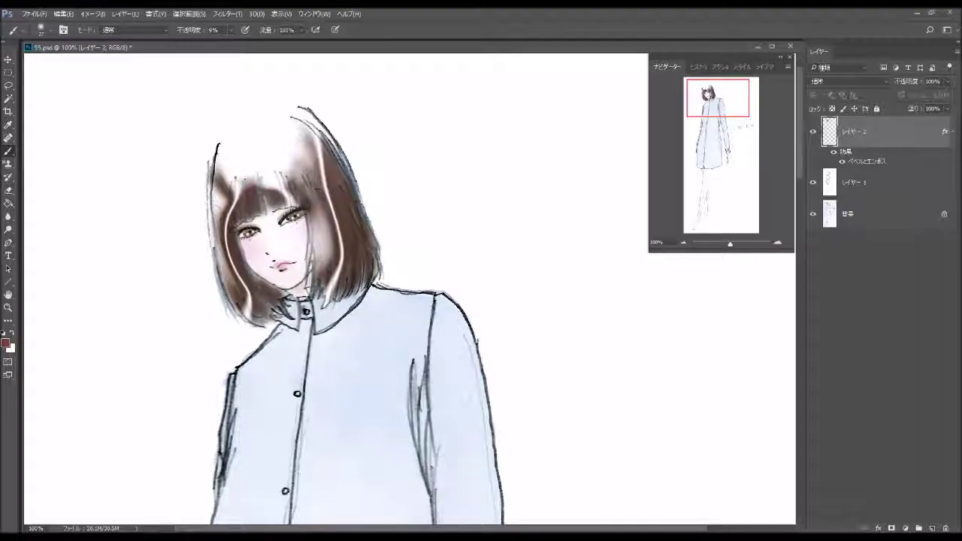
{"action": "mouse_move", "coordinate": [349, 220]}
{"action": "left_mouse_down"}
{"action": "mouse_move", "coordinate": [321, 180]}
{"action": "mouse_move", "coordinate": [294, 172]}
{"action": "mouse_move", "coordinate": [290, 133]}
{"action": "mouse_move", "coordinate": [300, 126]}
{"action": "mouse_move", "coordinate": [279, 175]}
{"action": "mouse_move", "coordinate": [227, 184]}
{"action": "mouse_move", "coordinate": [256, 171]}
{"action": "mouse_move", "coordinate": [229, 199]}
{"action": "left_mouse_up"}
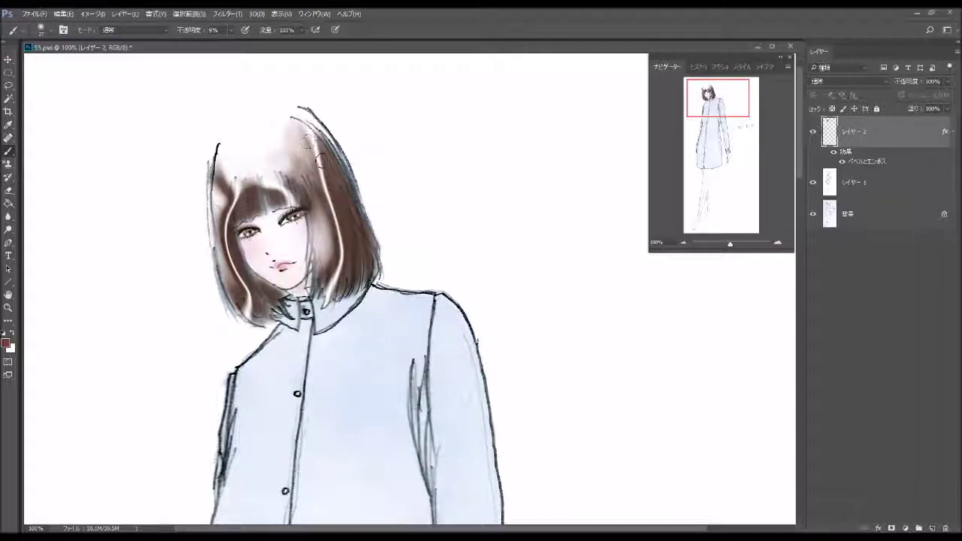
{"action": "mouse_move", "coordinate": [303, 147]}
{"action": "left_mouse_down"}
{"action": "mouse_move", "coordinate": [306, 124]}
{"action": "mouse_move", "coordinate": [323, 147]}
{"action": "mouse_move", "coordinate": [328, 180]}
{"action": "left_mouse_up"}
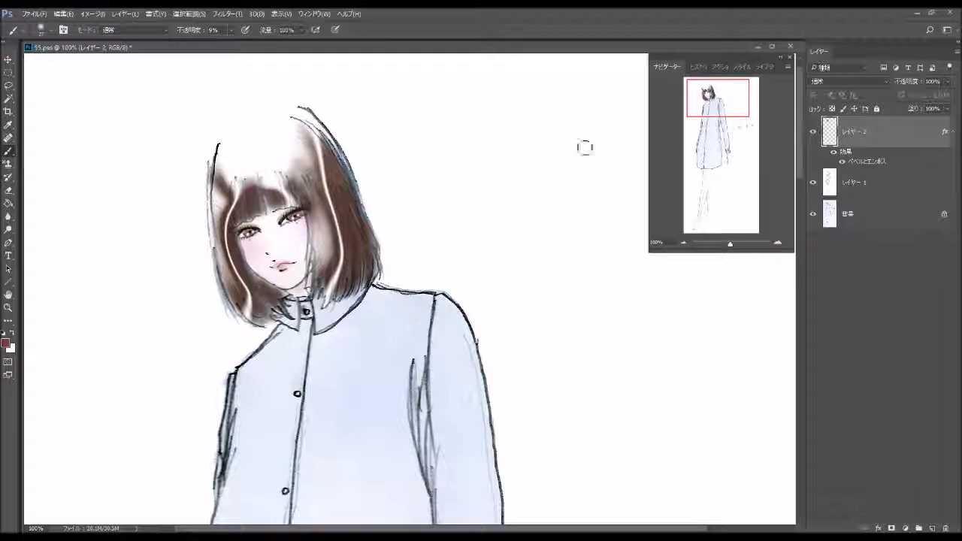
{"action": "left_click", "coordinate": [685, 243]}
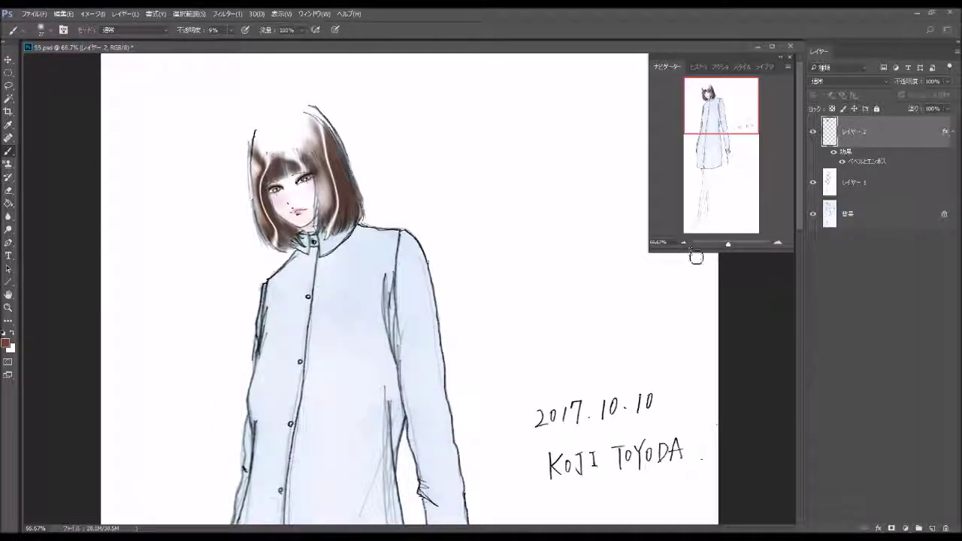
{"action": "left_click", "coordinate": [778, 243]}
{"action": "left_click_drag", "start_coordinate": [719, 113], "coordinate": [714, 101]}
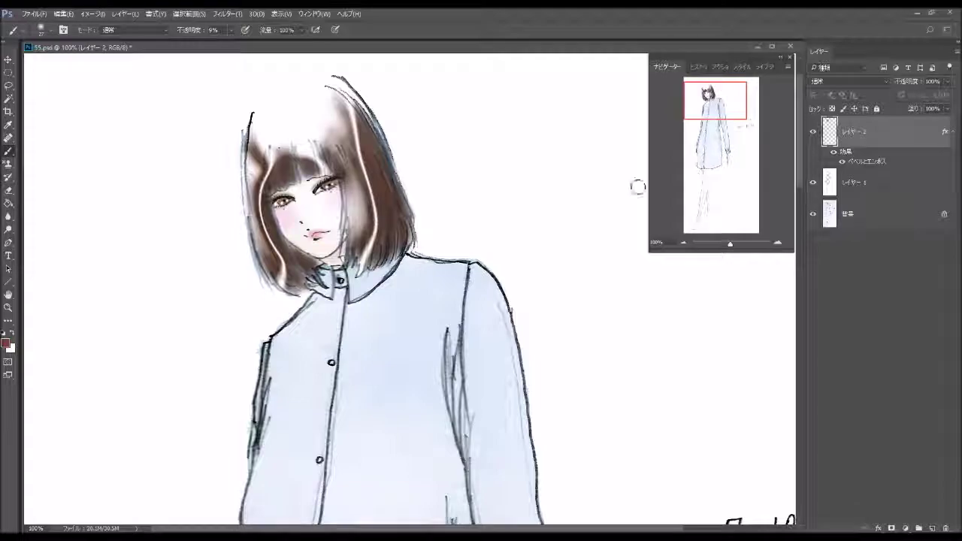
- Set the foreground to a dark blue and the brush size to 13 px
{"action": "left_click", "coordinate": [6, 343]}
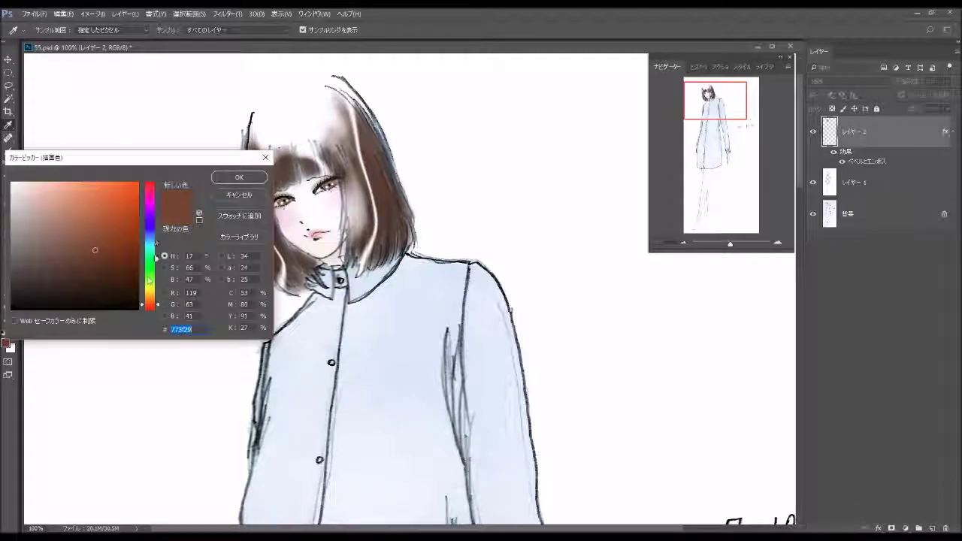
{"action": "left_click", "coordinate": [150, 227]}
{"action": "left_click", "coordinate": [124, 253]}
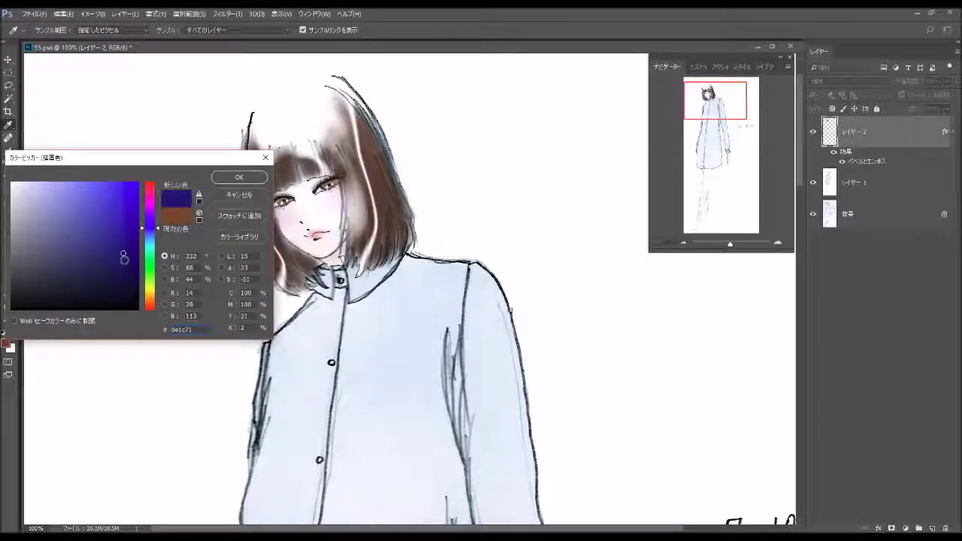
{"action": "left_click", "coordinate": [122, 251]}
{"action": "left_click", "coordinate": [239, 177]}
{"action": "key", "text": "b"}
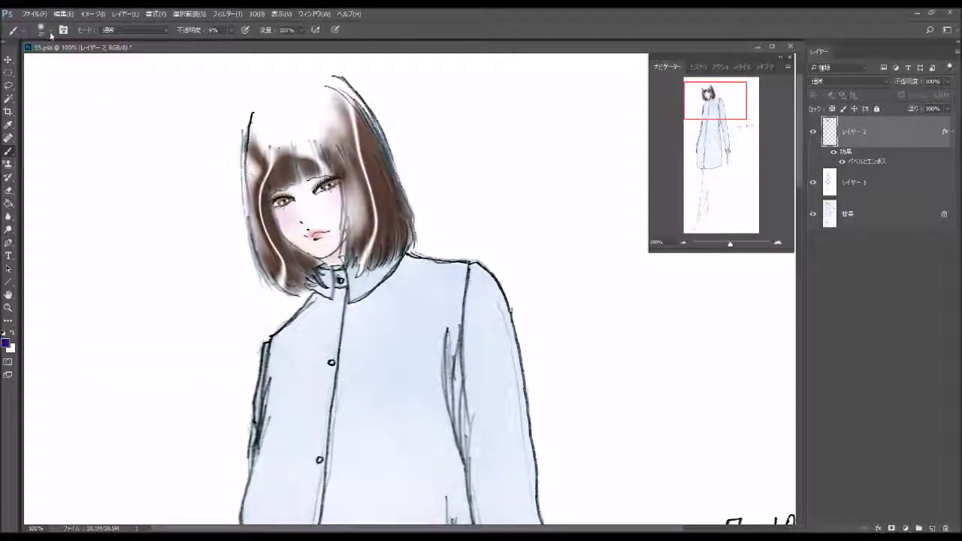
{"action": "left_click", "coordinate": [42, 30]}
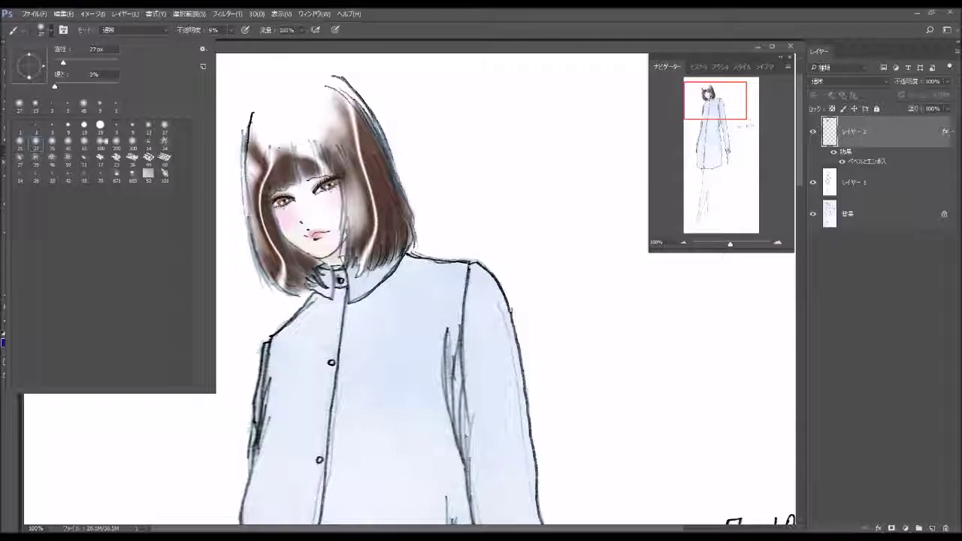
{"action": "left_click", "coordinate": [148, 133]}
- At 200% zoom on Layer 1, paint purple-blue eyeshadow above both eyes
{"action": "left_click_drag", "start_coordinate": [289, 180], "coordinate": [322, 178]}
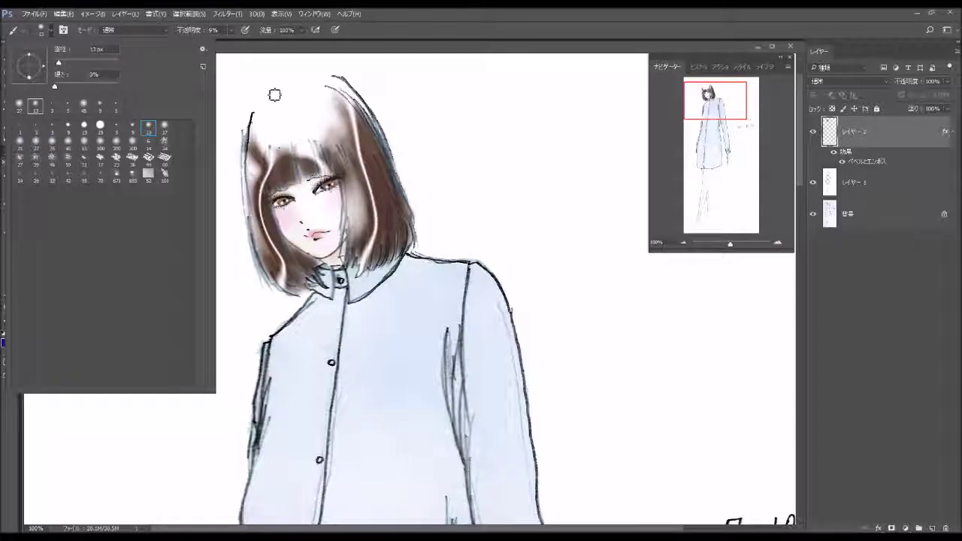
{"action": "left_click", "coordinate": [778, 243]}
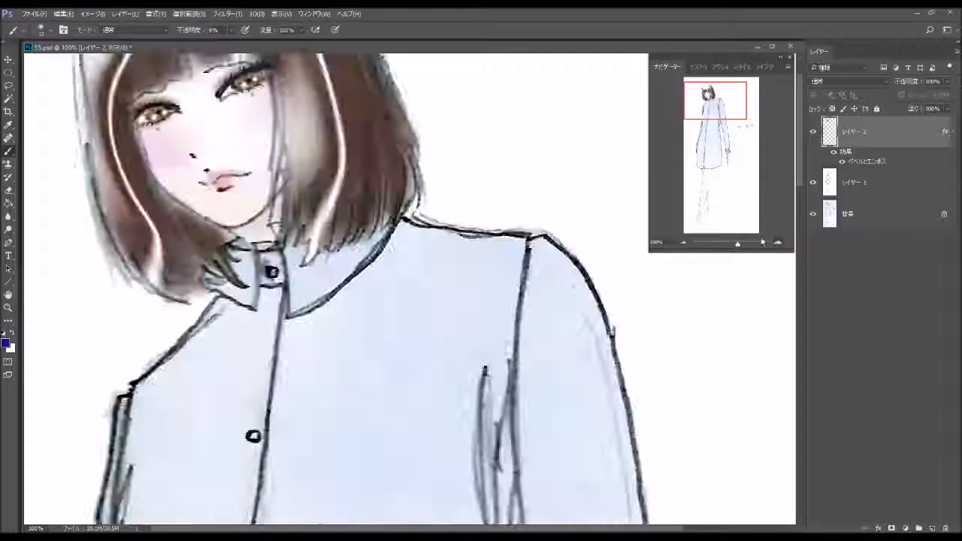
{"action": "left_click_drag", "start_coordinate": [706, 102], "coordinate": [714, 94]}
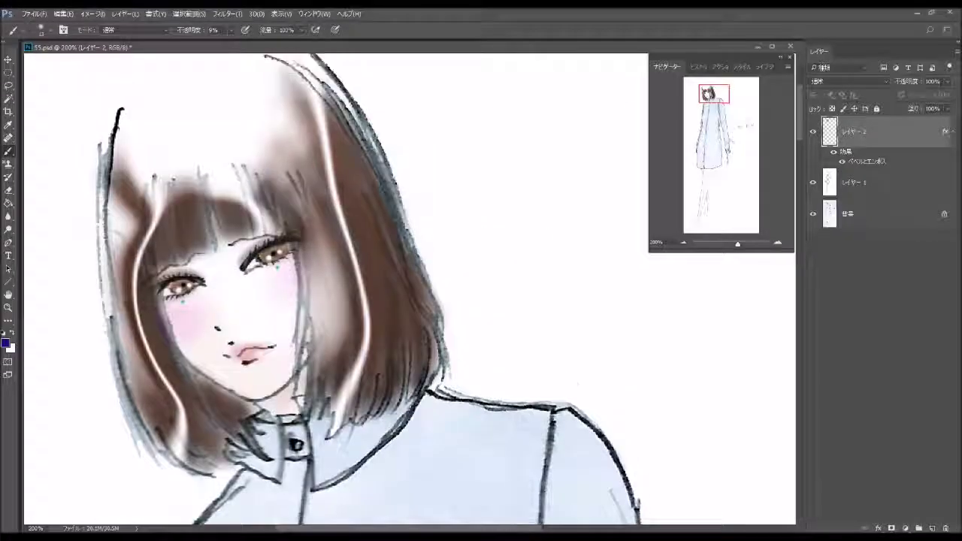
{"action": "left_click", "coordinate": [864, 187]}
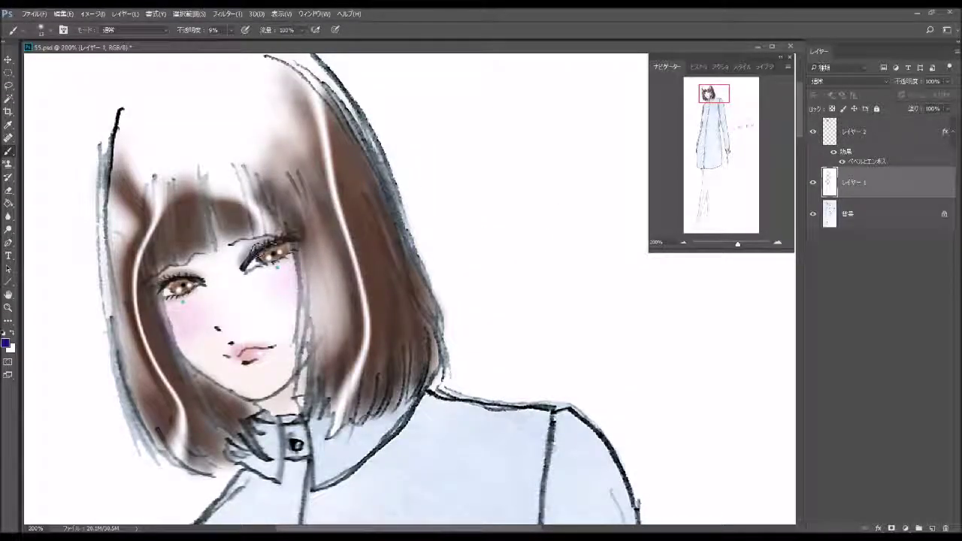
{"action": "mouse_move", "coordinate": [256, 247]}
{"action": "left_mouse_down"}
{"action": "mouse_move", "coordinate": [287, 241]}
{"action": "mouse_move", "coordinate": [256, 252]}
{"action": "mouse_move", "coordinate": [276, 250]}
{"action": "left_mouse_up"}
{"action": "mouse_move", "coordinate": [203, 272]}
{"action": "left_mouse_down"}
{"action": "mouse_move", "coordinate": [159, 280]}
{"action": "mouse_move", "coordinate": [199, 270]}
{"action": "left_mouse_up"}
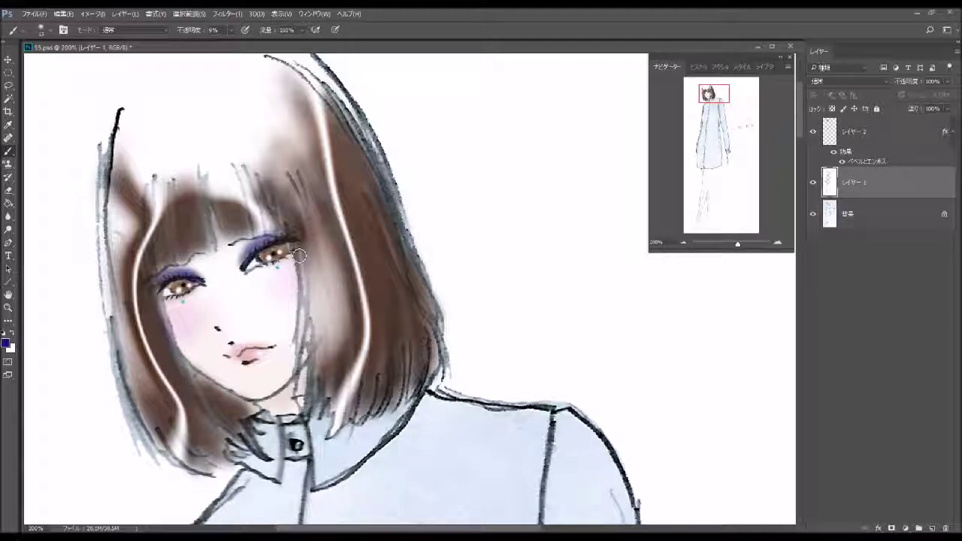
{"action": "left_click_drag", "start_coordinate": [293, 255], "coordinate": [269, 268]}
{"action": "left_click", "coordinate": [684, 243]}
{"action": "left_click", "coordinate": [685, 244]}
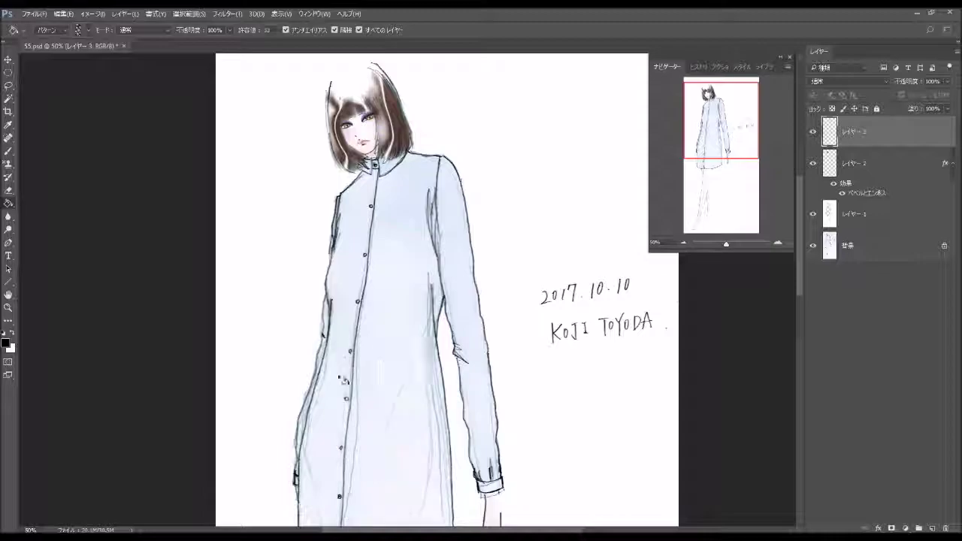
- Fill the coat's left front panel with the floral pattern
{"action": "left_click", "coordinate": [343, 387]}
{"action": "left_click_drag", "start_coordinate": [751, 158], "coordinate": [717, 153]}
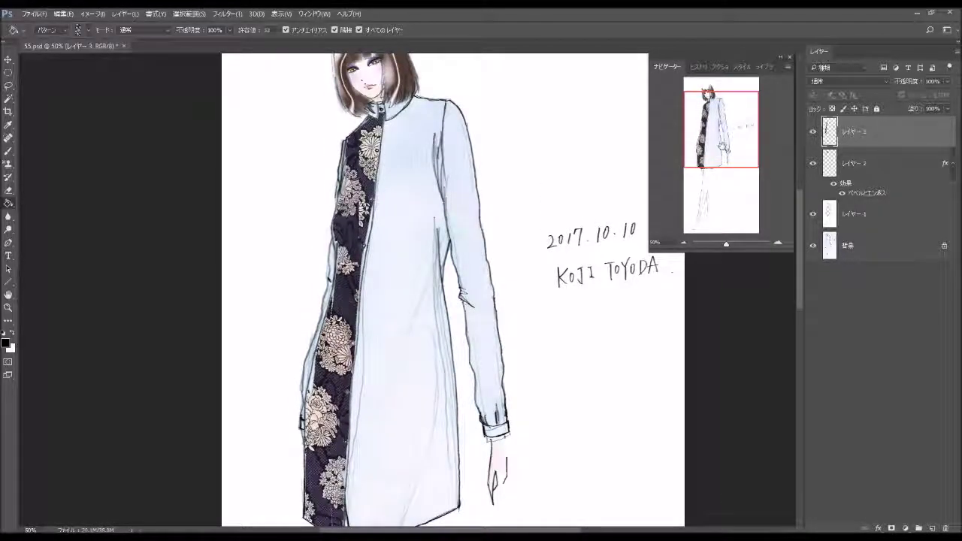
{"action": "left_click_drag", "start_coordinate": [722, 149], "coordinate": [724, 149]}
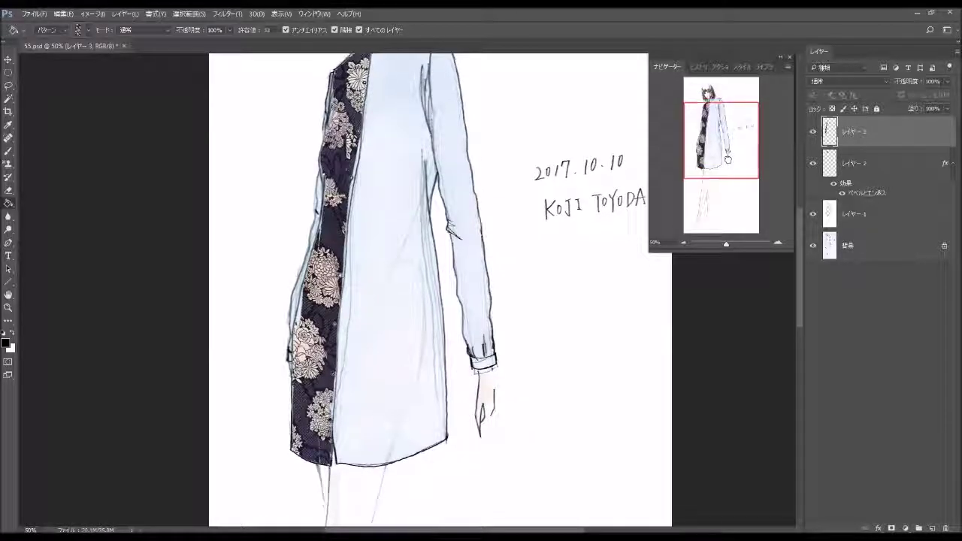
- Add an Inner Shadow to the panel's layer with a rotated light angle
{"action": "double_click", "coordinate": [894, 146]}
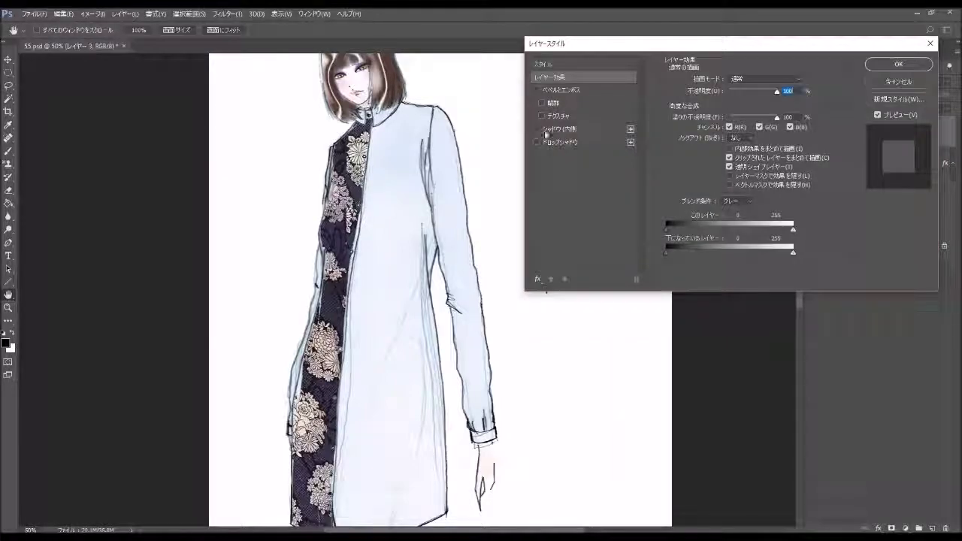
{"action": "left_click", "coordinate": [537, 130]}
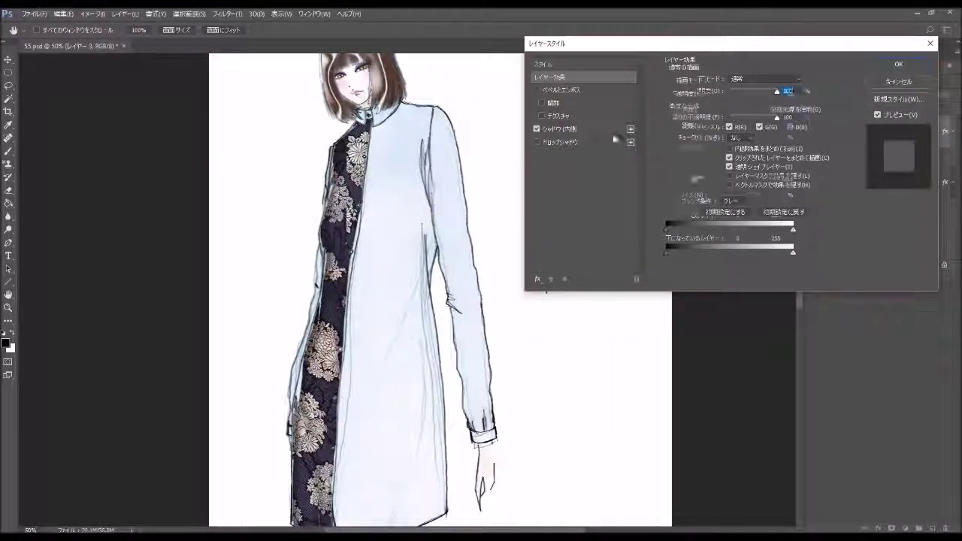
{"action": "left_click", "coordinate": [563, 129]}
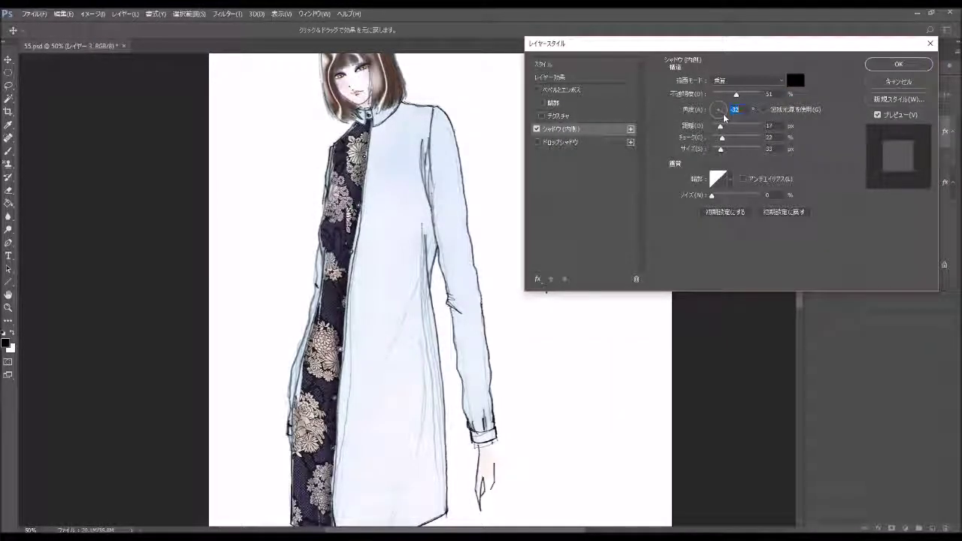
{"action": "left_click_drag", "start_coordinate": [724, 116], "coordinate": [720, 118]}
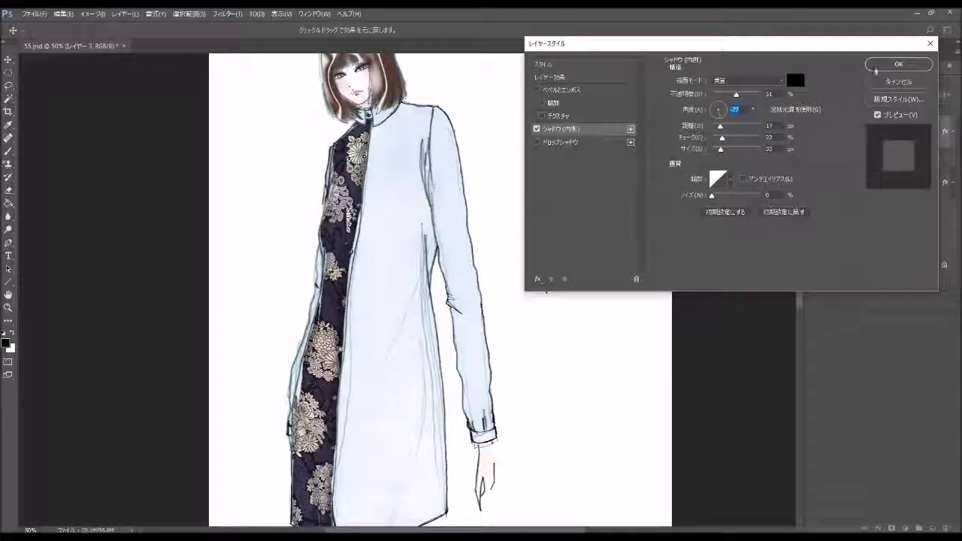
{"action": "left_click", "coordinate": [875, 69]}
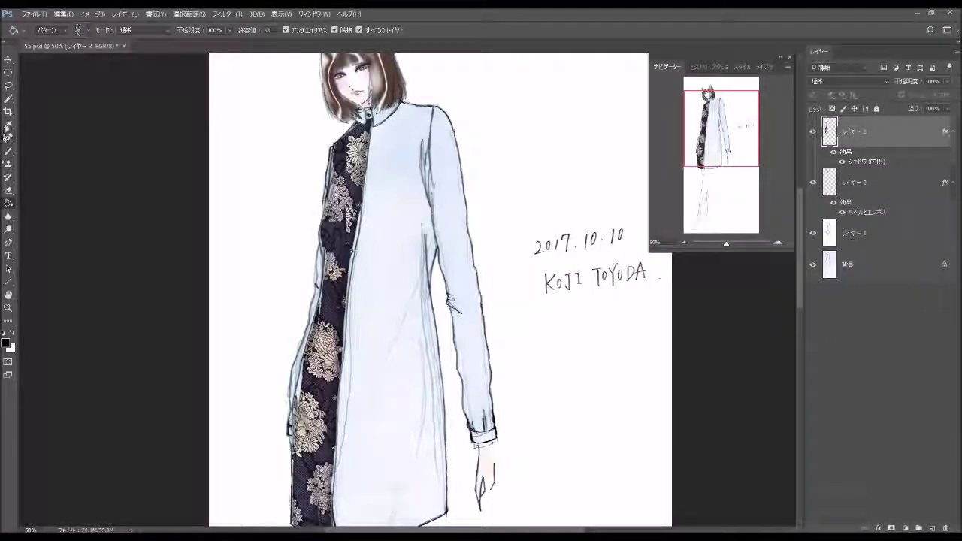
- On a new Layer 4, pattern-fill the coat body and stamp pattern into the dark band
{"action": "left_click", "coordinate": [932, 528]}
{"action": "left_click", "coordinate": [409, 331]}
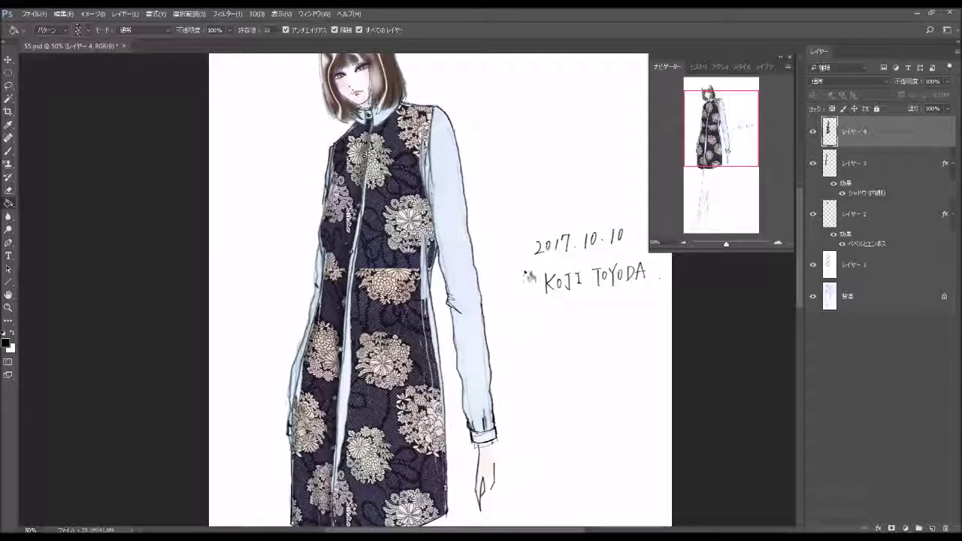
{"action": "left_click", "coordinate": [12, 164]}
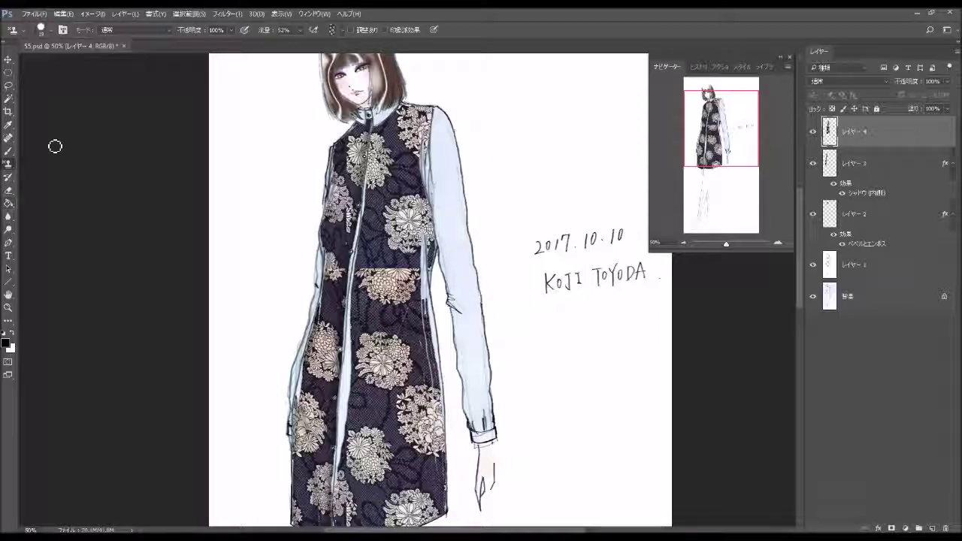
{"action": "mouse_move", "coordinate": [383, 278]}
{"action": "left_mouse_down"}
{"action": "mouse_move", "coordinate": [365, 276]}
{"action": "mouse_move", "coordinate": [368, 266]}
{"action": "mouse_move", "coordinate": [368, 289]}
{"action": "mouse_move", "coordinate": [391, 307]}
{"action": "mouse_move", "coordinate": [395, 277]}
{"action": "mouse_move", "coordinate": [410, 278]}
{"action": "mouse_move", "coordinate": [420, 296]}
{"action": "left_mouse_up"}
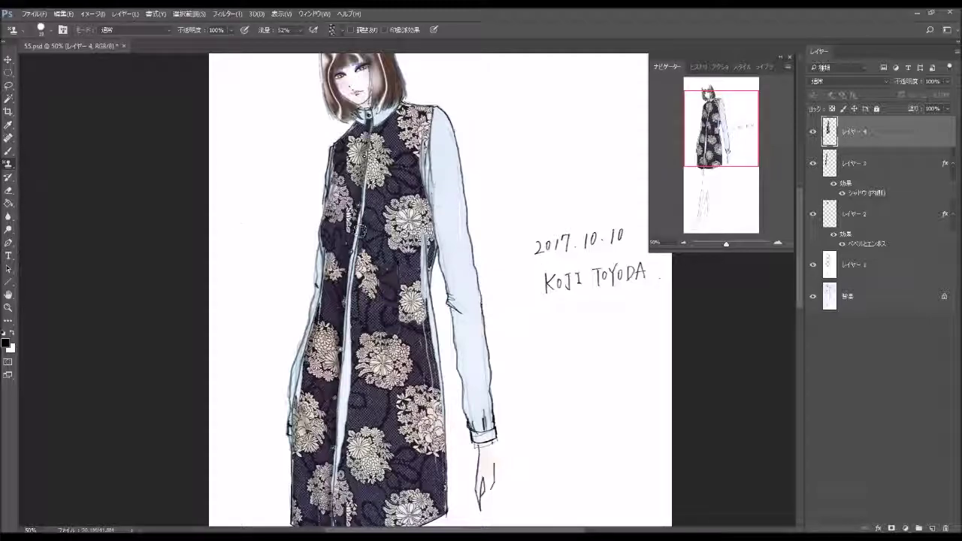
- Pattern-fill the thin strips along the coat's edge, shoulder and centre front
{"action": "left_click", "coordinate": [9, 203]}
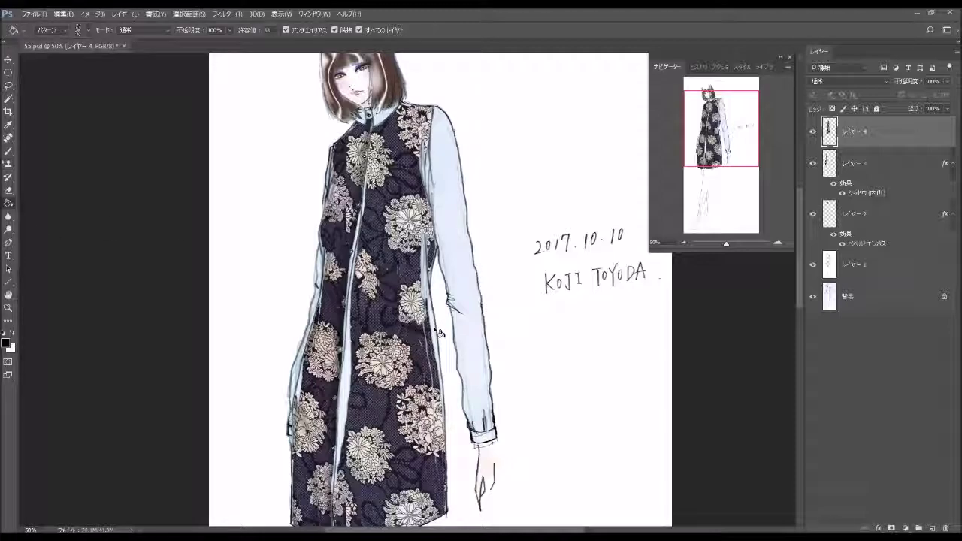
{"action": "left_click", "coordinate": [444, 331]}
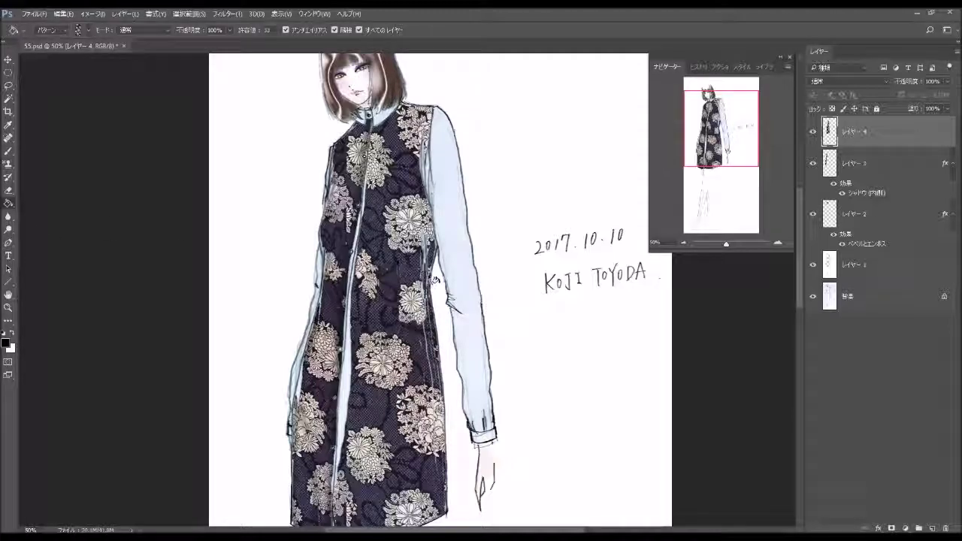
{"action": "left_click", "coordinate": [432, 193]}
{"action": "left_click", "coordinate": [349, 389]}
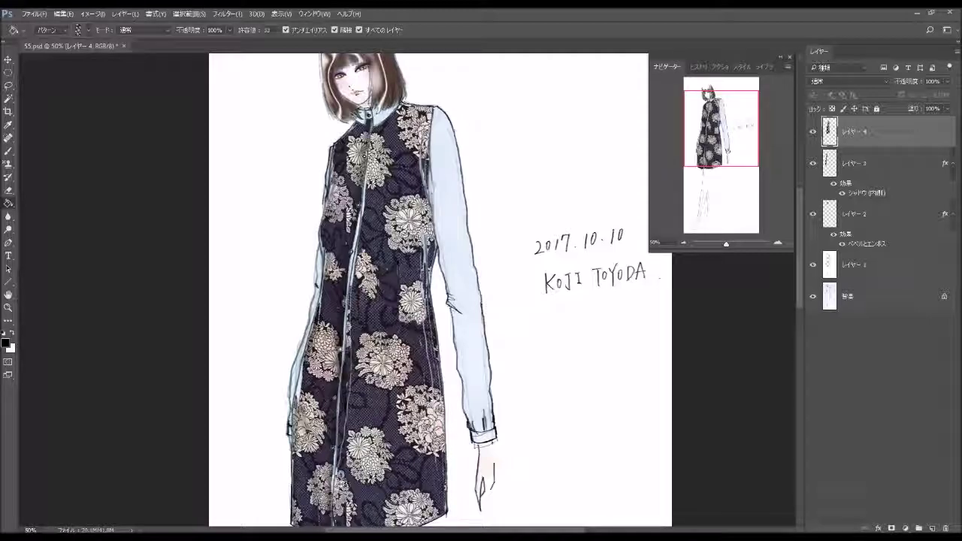
{"action": "left_click", "coordinate": [336, 445]}
{"action": "key", "text": "ctrl+z"}
- Give Layer 4 an Inner Shadow style and add a new empty Layer 5
{"action": "double_click", "coordinate": [870, 146]}
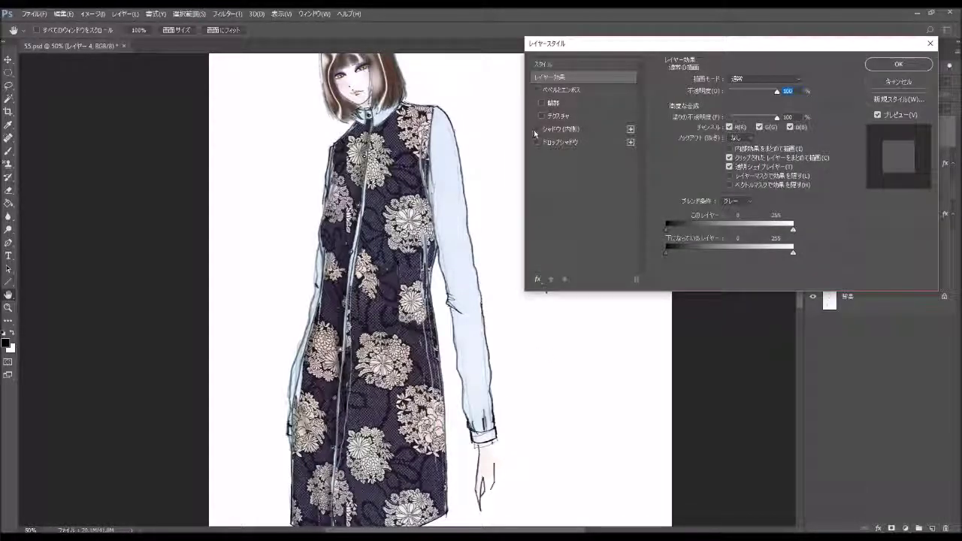
{"action": "left_click", "coordinate": [536, 129]}
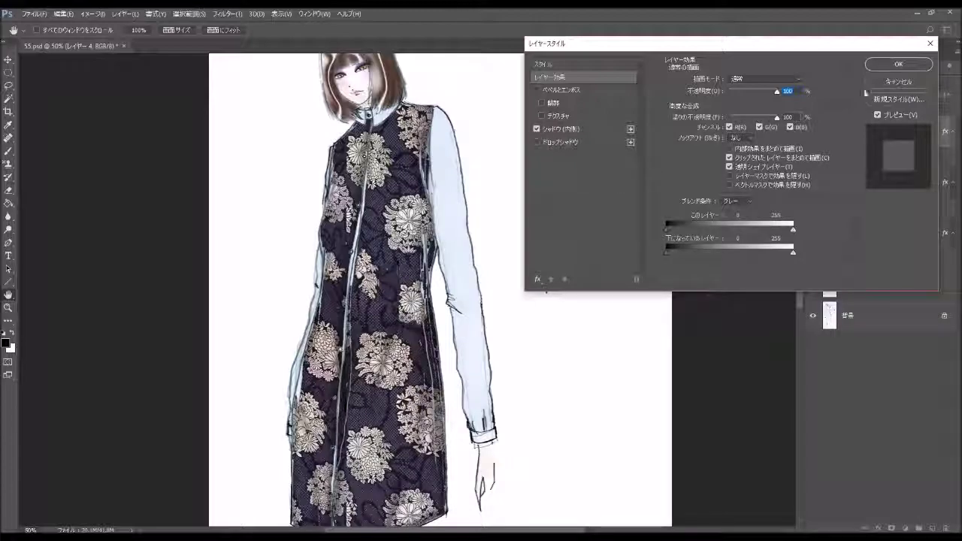
{"action": "left_click", "coordinate": [897, 64]}
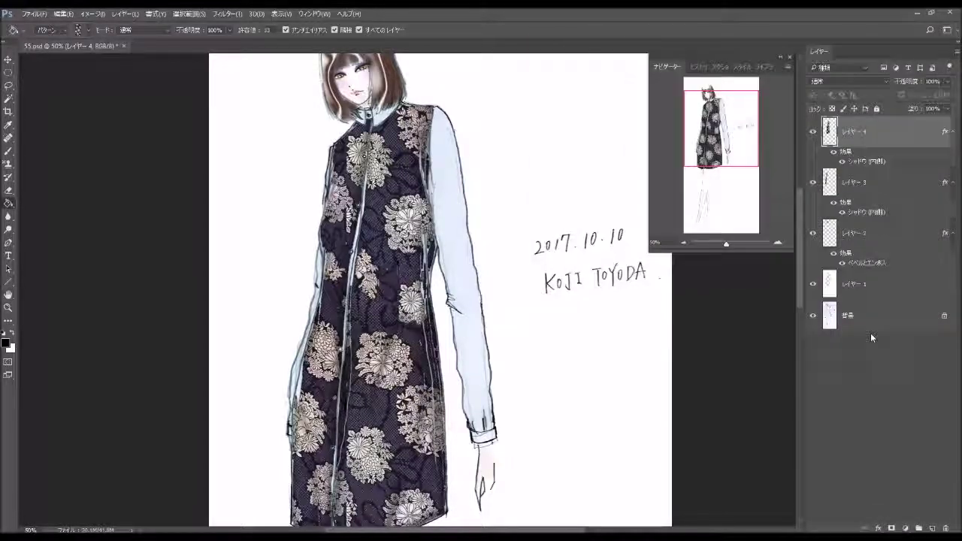
{"action": "left_click", "coordinate": [932, 529]}
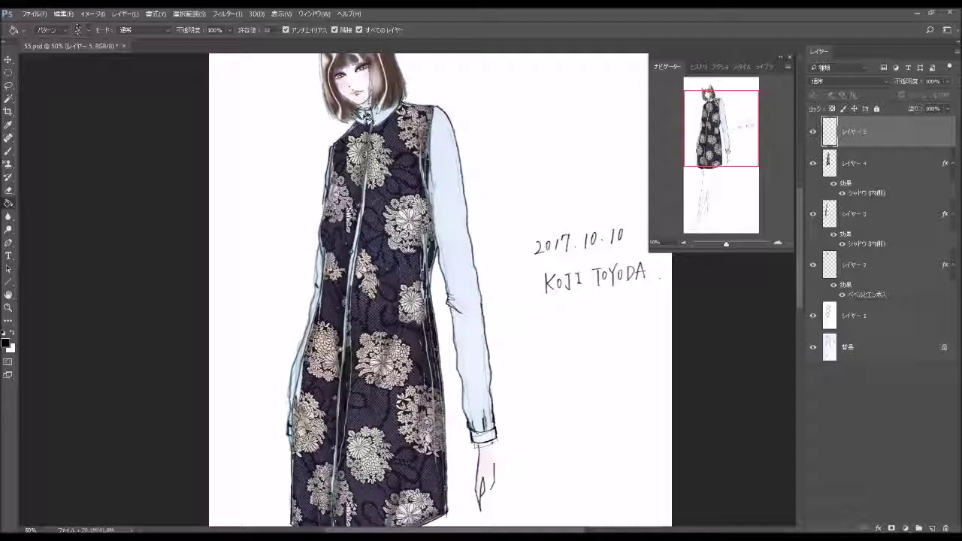
- Pattern-fill both collar pieces and the cuff, add Inner Shadow, and create Layer 6
{"action": "left_click", "coordinate": [363, 120]}
{"action": "left_click", "coordinate": [382, 122]}
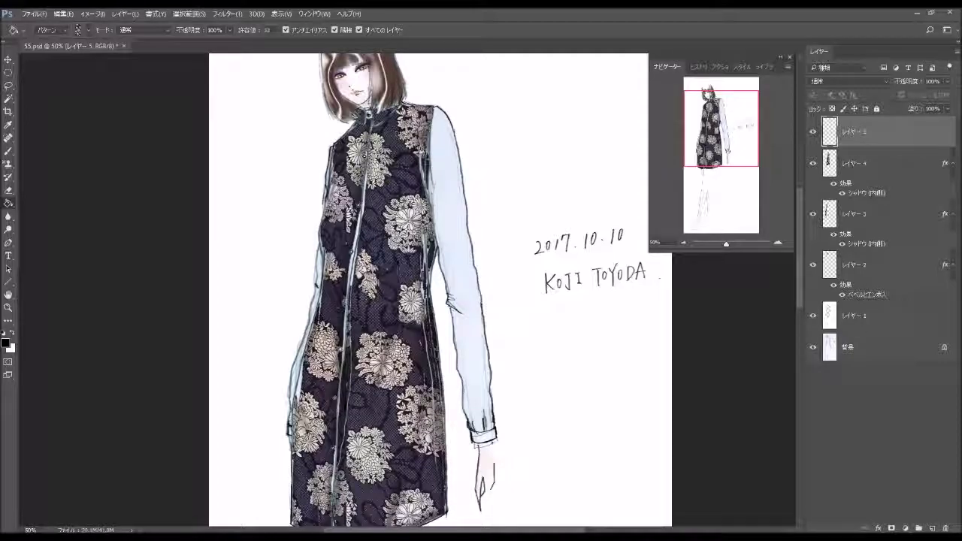
{"action": "left_click", "coordinate": [483, 436]}
{"action": "double_click", "coordinate": [832, 181]}
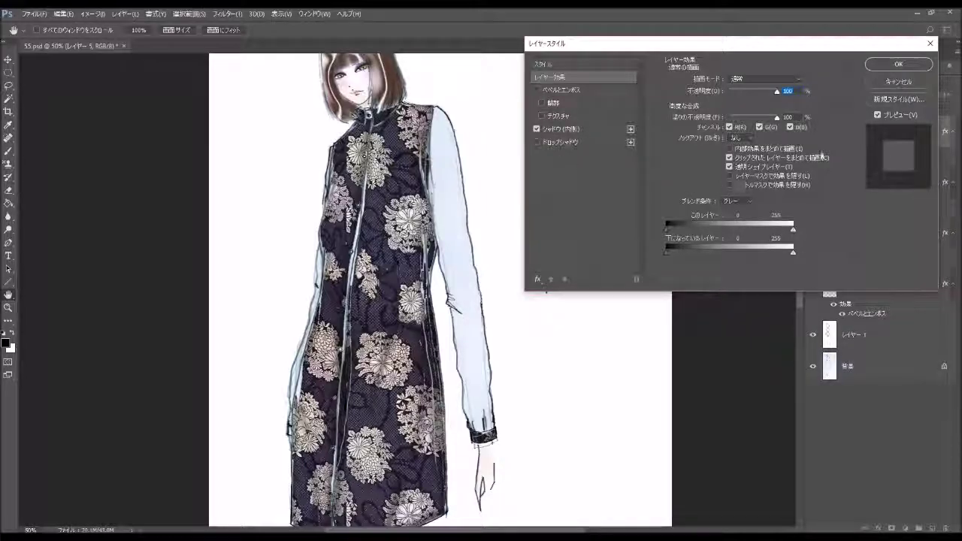
{"action": "left_click", "coordinate": [898, 64]}
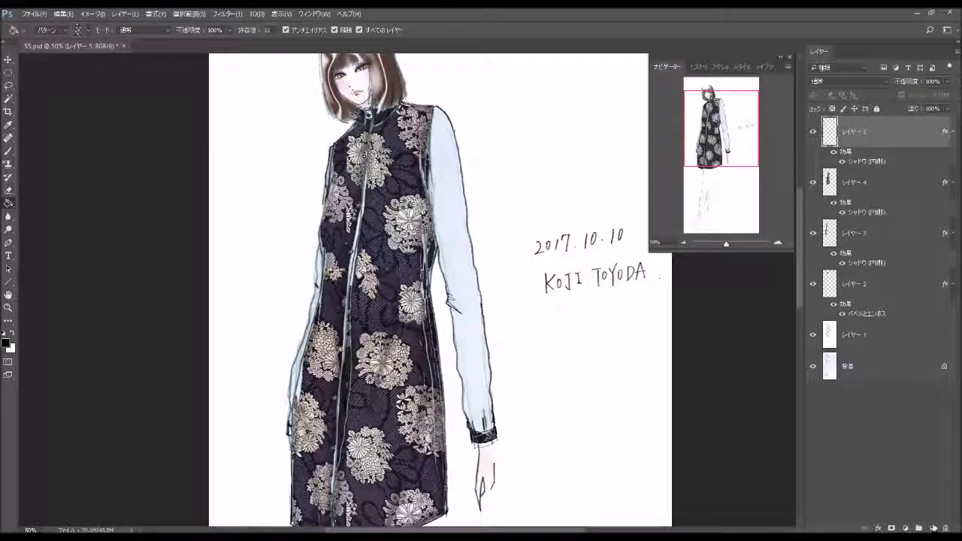
{"action": "left_click", "coordinate": [932, 528]}
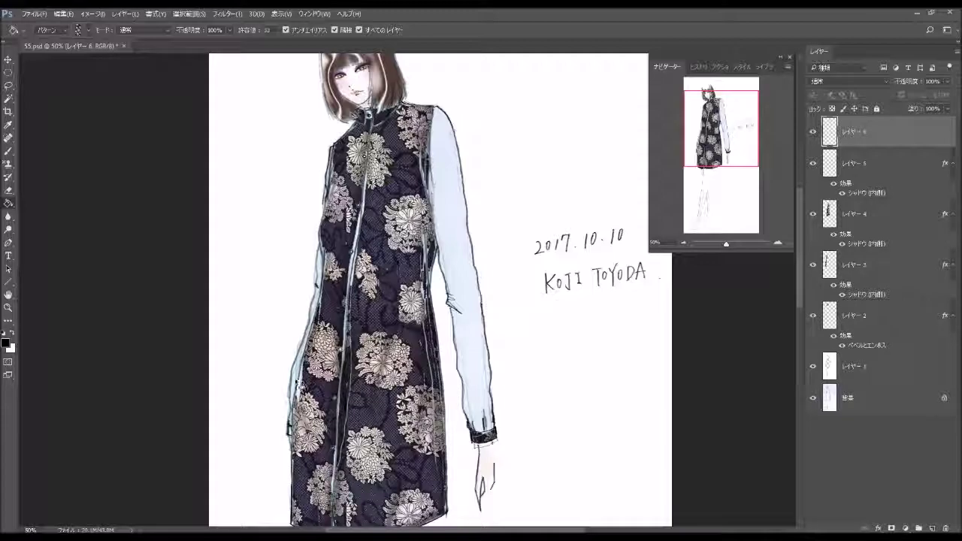
- Pattern-fill the sleeve and the gap beside it on Layer 6, with an Inner Shadow
{"action": "left_click", "coordinate": [301, 383]}
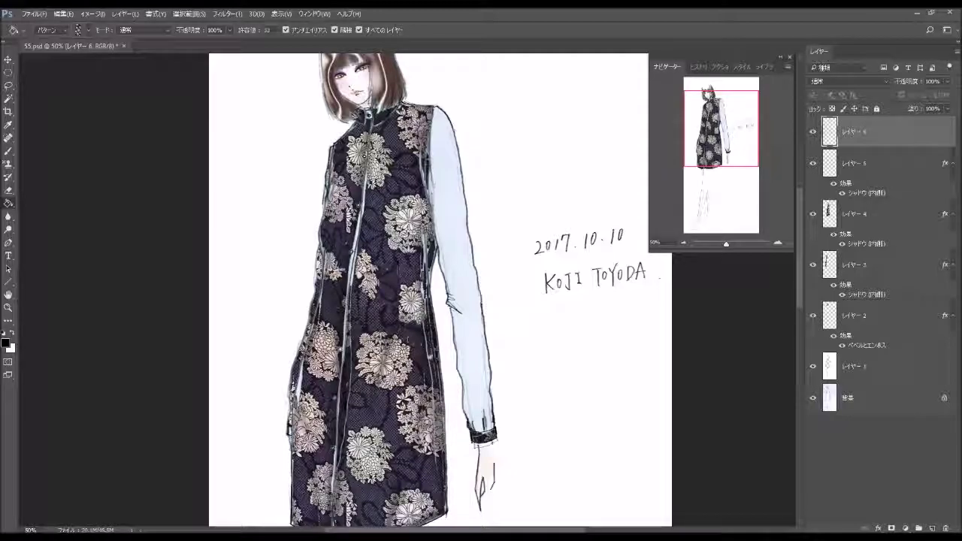
{"action": "left_click", "coordinate": [474, 297]}
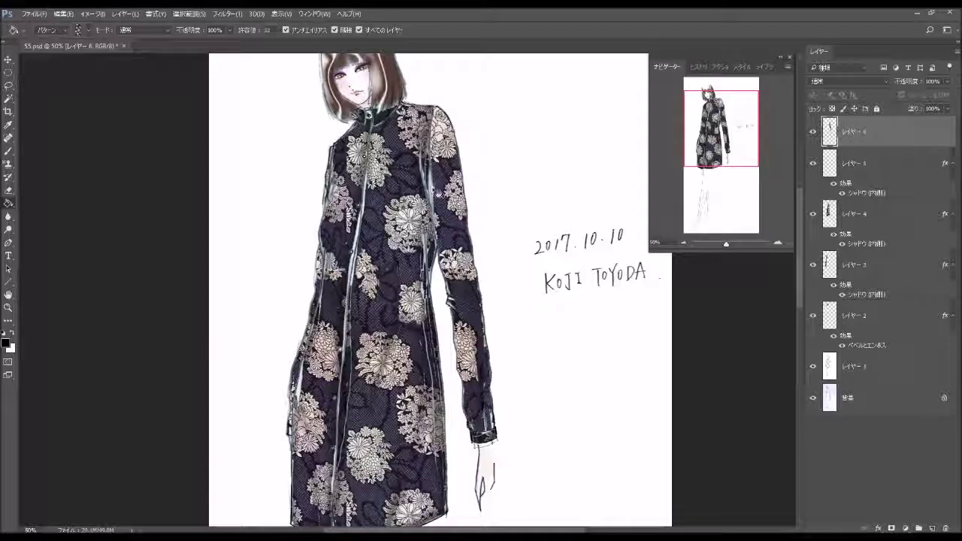
{"action": "left_click", "coordinate": [440, 205]}
{"action": "double_click", "coordinate": [863, 148]}
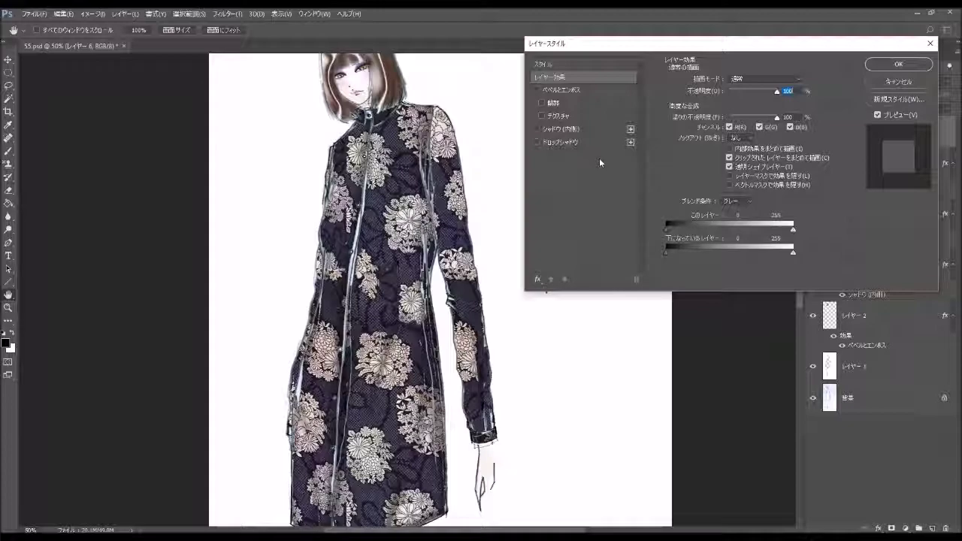
{"action": "left_click", "coordinate": [536, 129]}
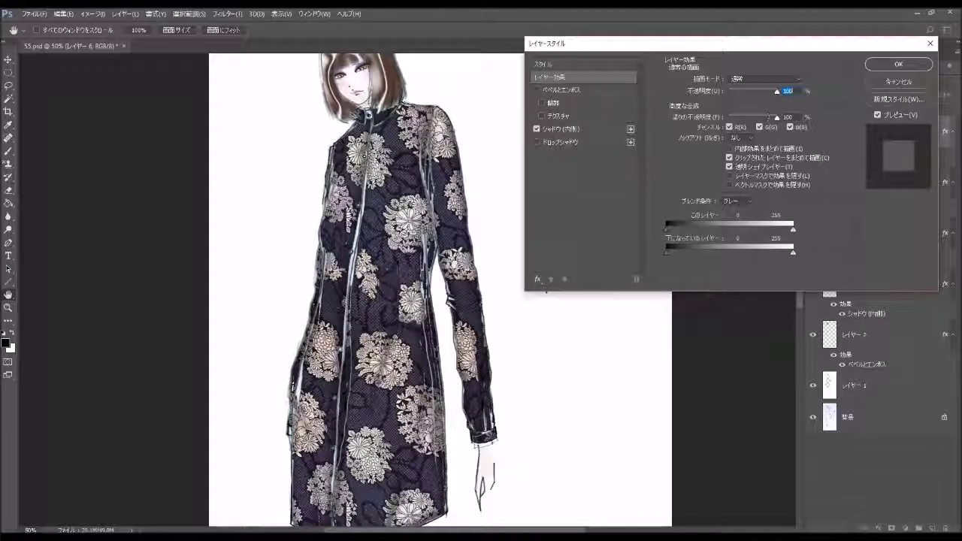
{"action": "left_click", "coordinate": [883, 64]}
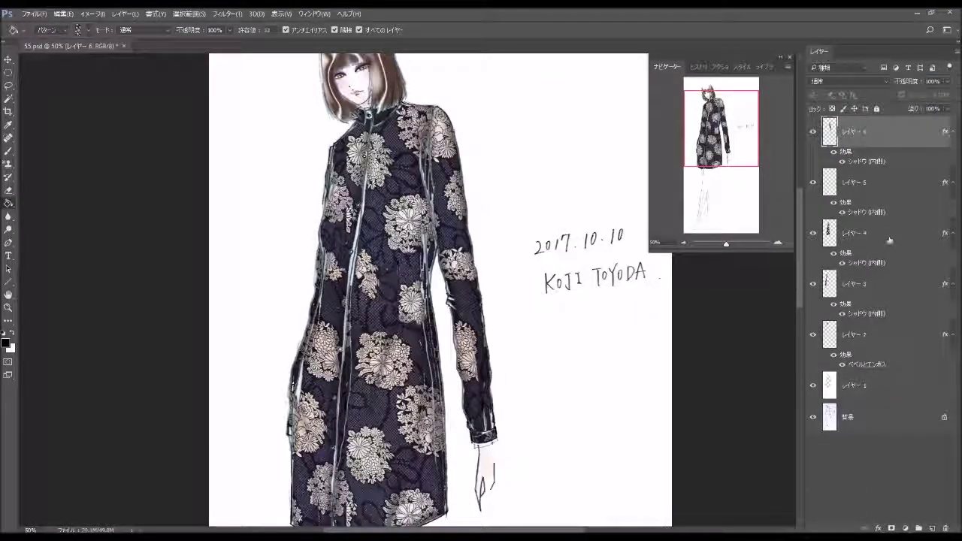
- Check the coat and collar layers, pan down to the coat hem, and select Layer 1
{"action": "left_click", "coordinate": [893, 286]}
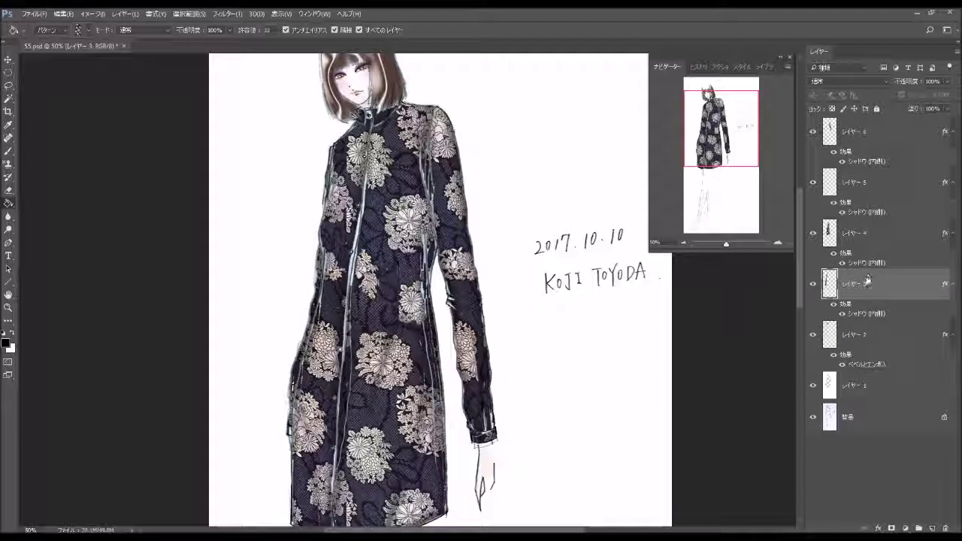
{"action": "left_click", "coordinate": [891, 187]}
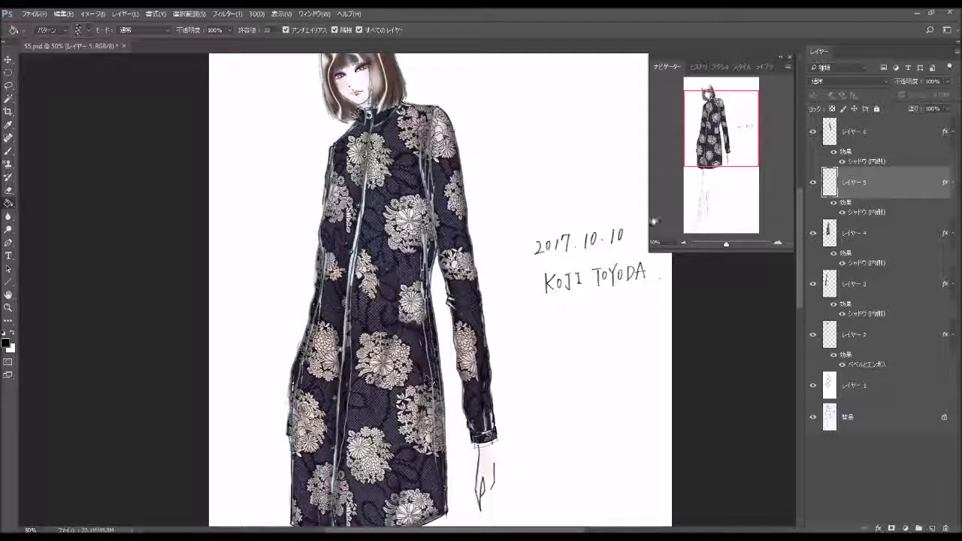
{"action": "left_click_drag", "start_coordinate": [587, 133], "coordinate": [593, 197]}
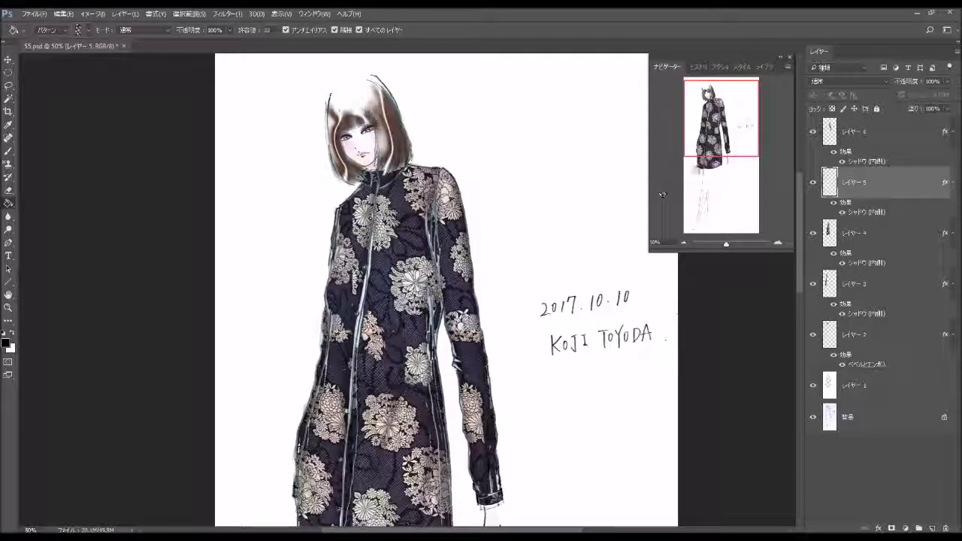
{"action": "left_click_drag", "start_coordinate": [704, 122], "coordinate": [712, 151]}
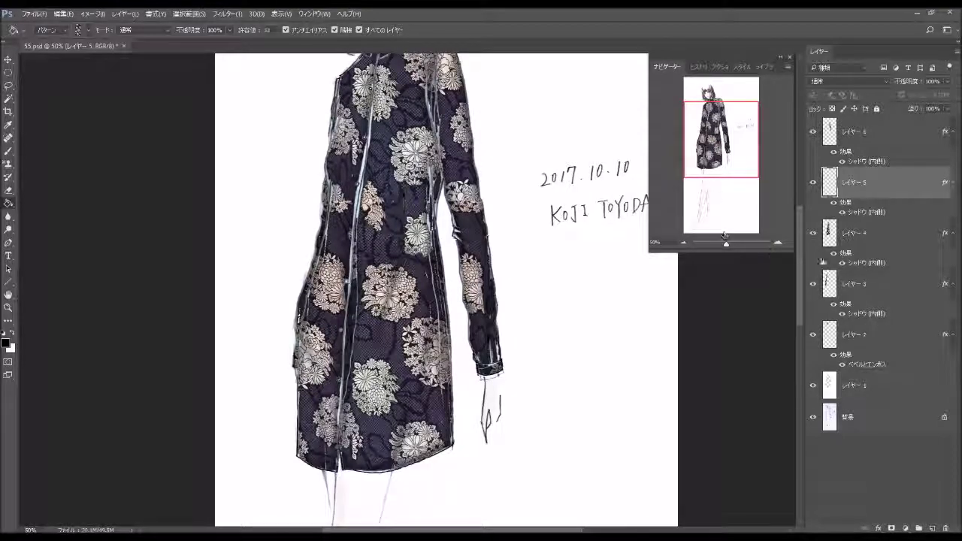
{"action": "left_click", "coordinate": [888, 391]}
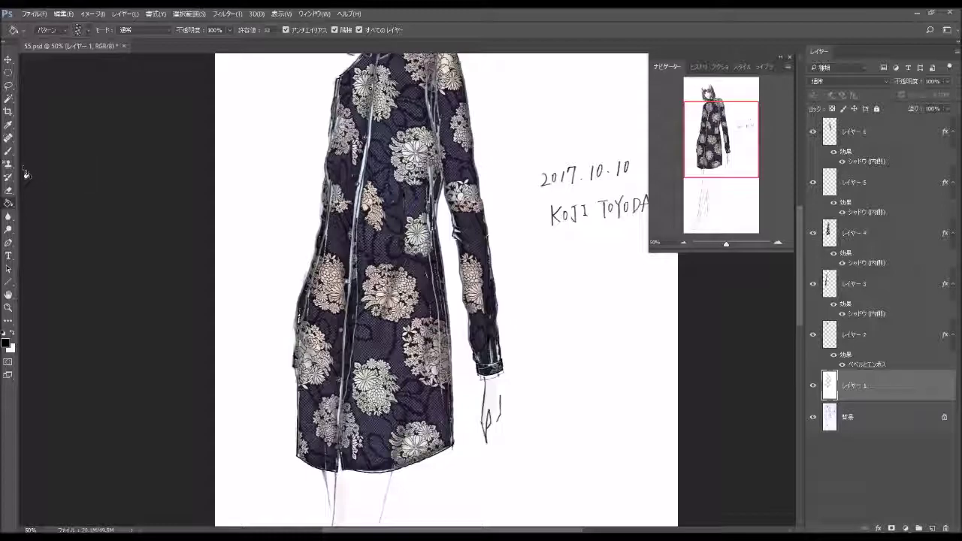
- Set the brush to 69 px and raise its opacity from 9% to 100%
{"action": "key", "text": "b"}
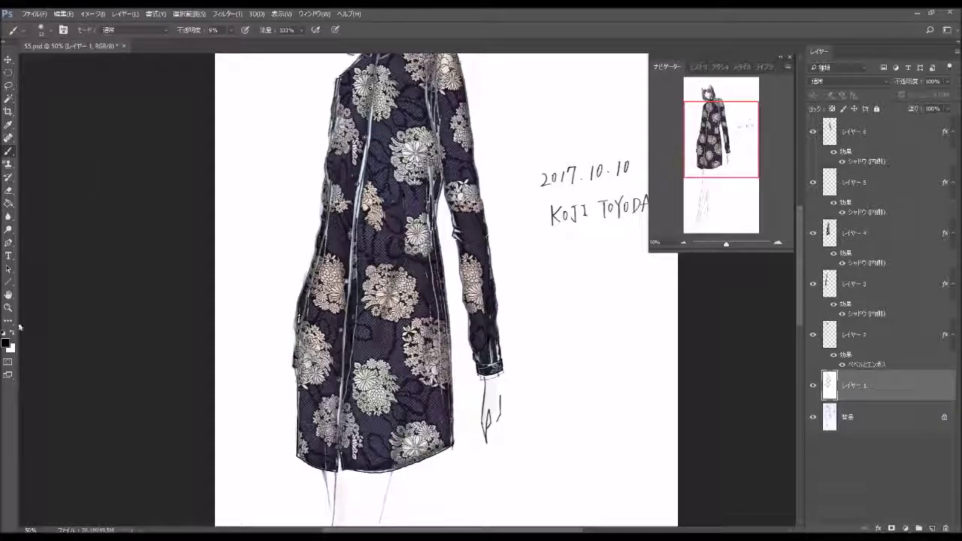
{"action": "left_click", "coordinate": [48, 30]}
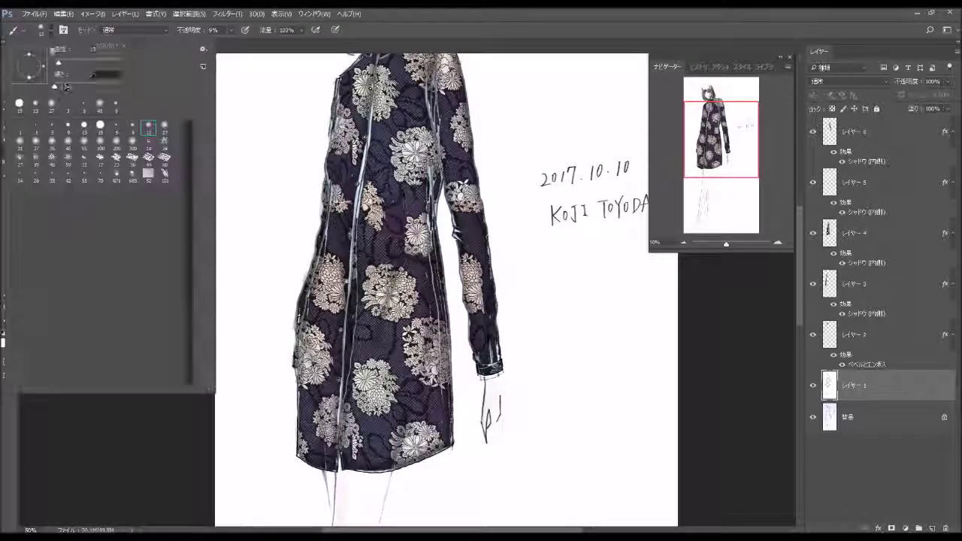
{"action": "left_click", "coordinate": [76, 63]}
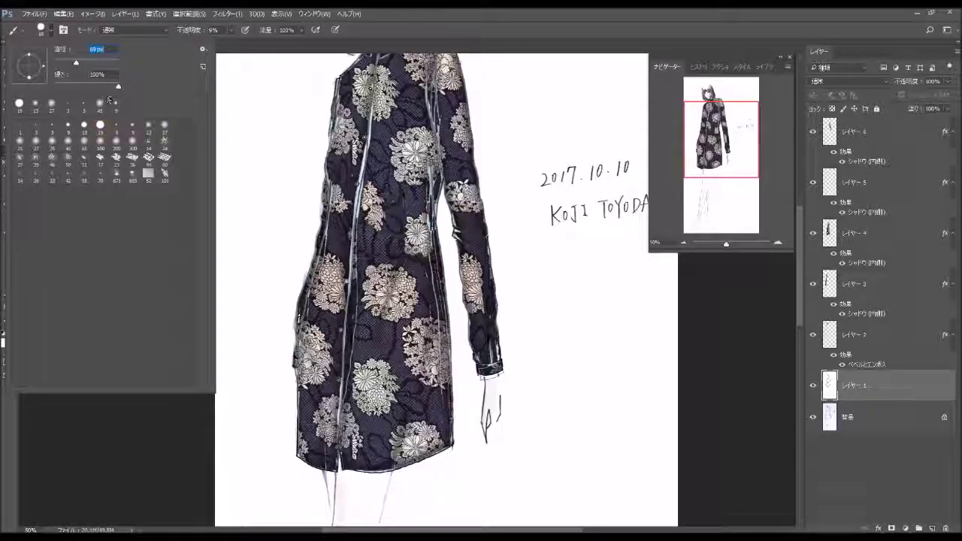
{"action": "left_click", "coordinate": [361, 392]}
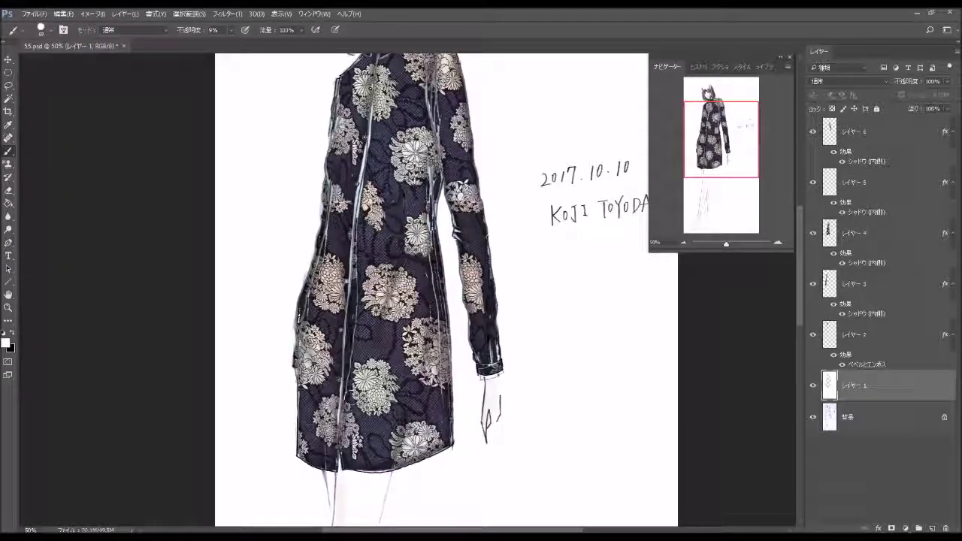
{"action": "left_click", "coordinate": [230, 30]}
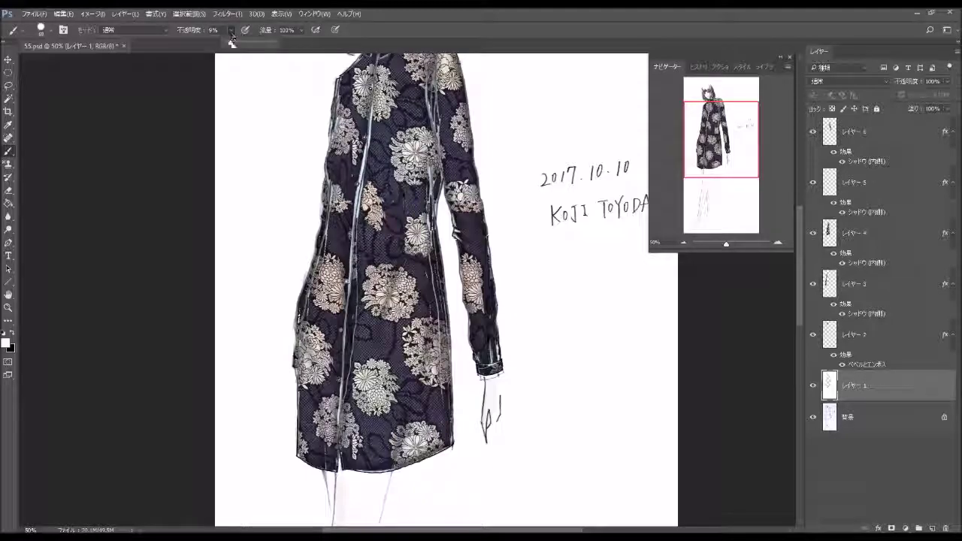
{"action": "left_click_drag", "start_coordinate": [227, 42], "coordinate": [273, 42]}
{"action": "left_click", "coordinate": [360, 408]}
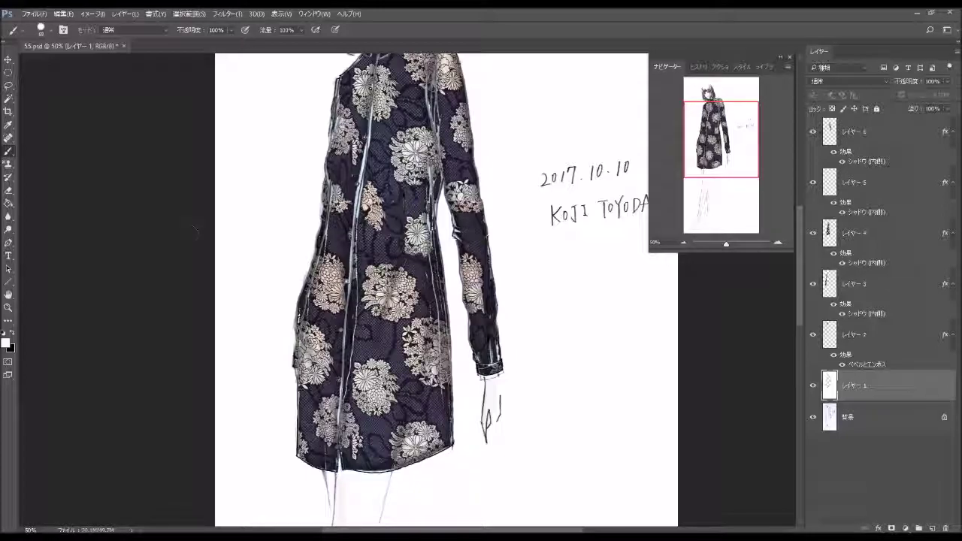
- Choose the pattern Paint Bucket, inspect Layers 3 and 4, then select the background layer
{"action": "left_click", "coordinate": [8, 203]}
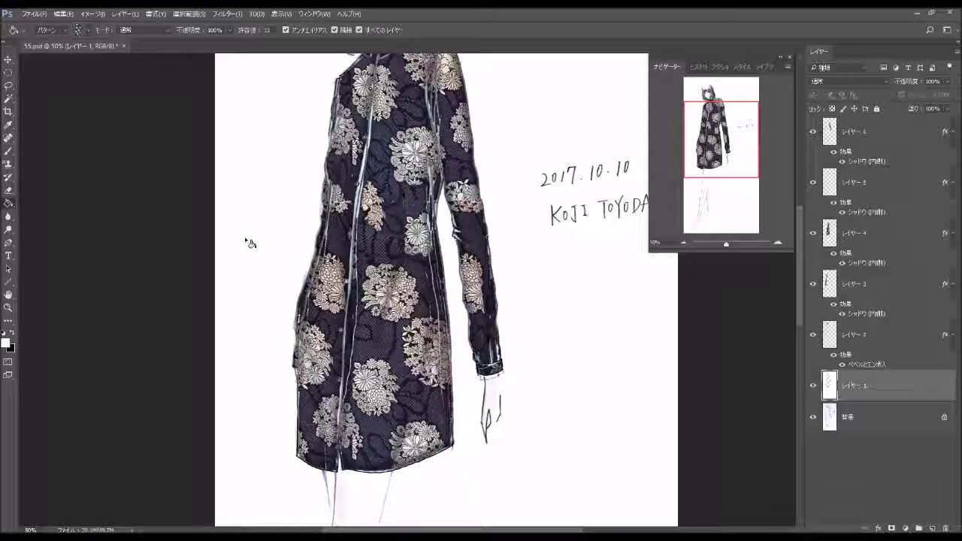
{"action": "left_click", "coordinate": [876, 285]}
{"action": "left_click", "coordinate": [875, 240]}
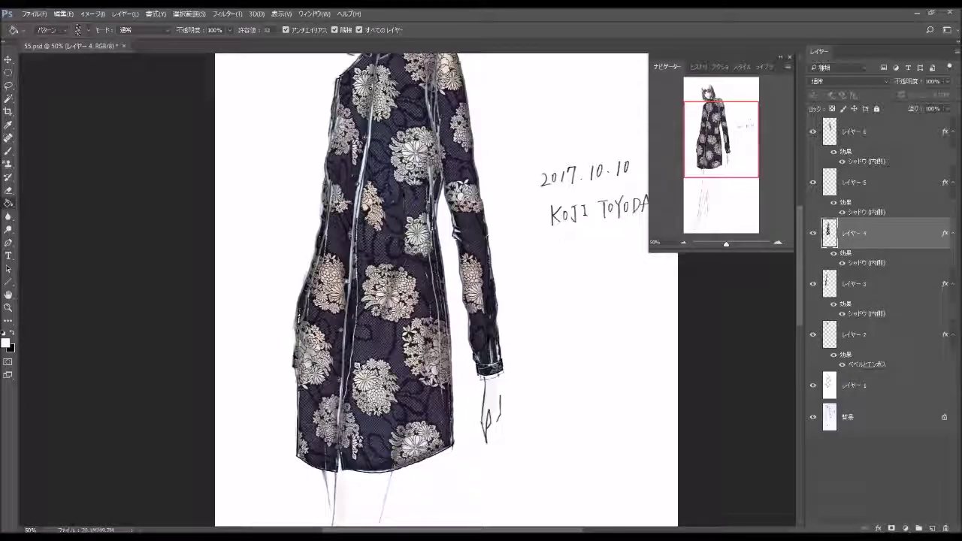
{"action": "key", "text": "ctrl+plus"}
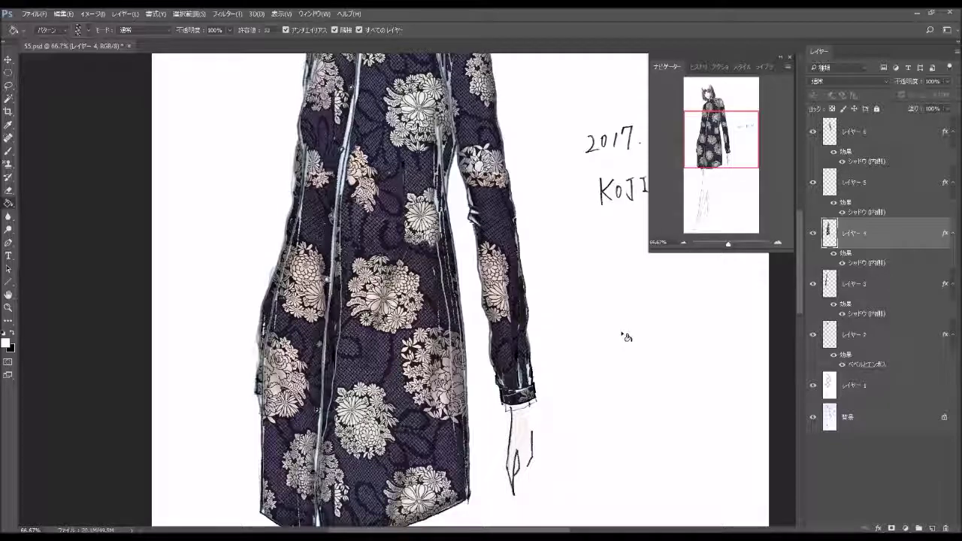
{"action": "scroll", "coordinate": [623, 235], "scroll_direction": "up", "scroll_amount": 5}
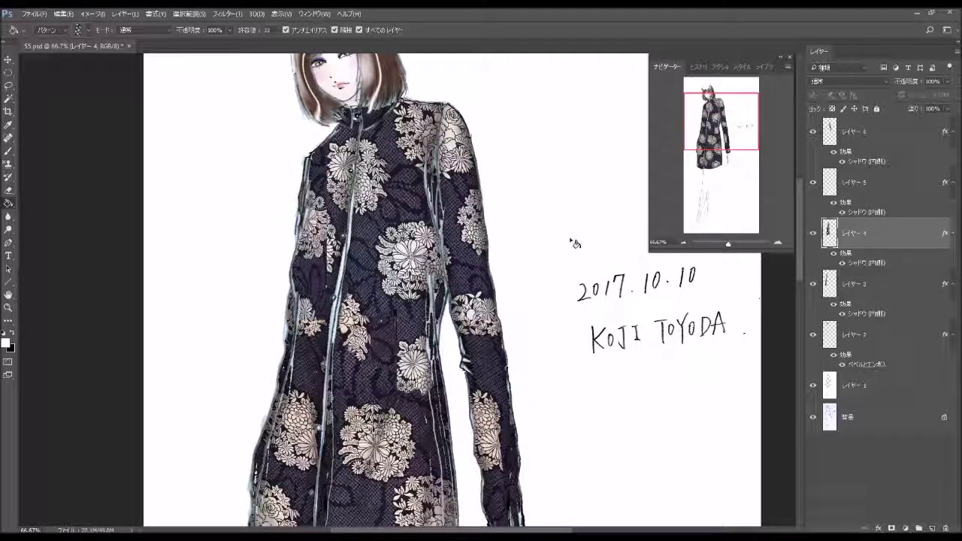
{"action": "left_click", "coordinate": [682, 244]}
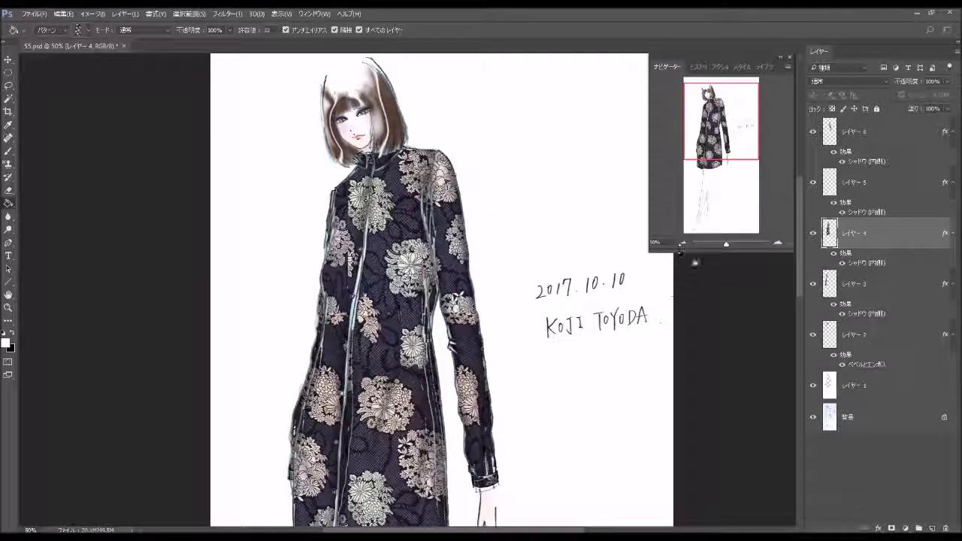
{"action": "left_click", "coordinate": [872, 286]}
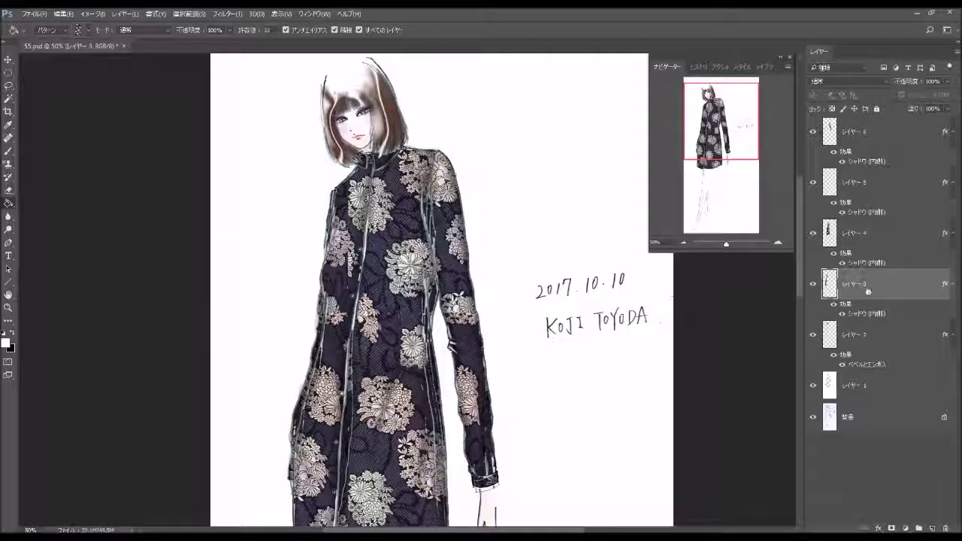
{"action": "left_click", "coordinate": [883, 242]}
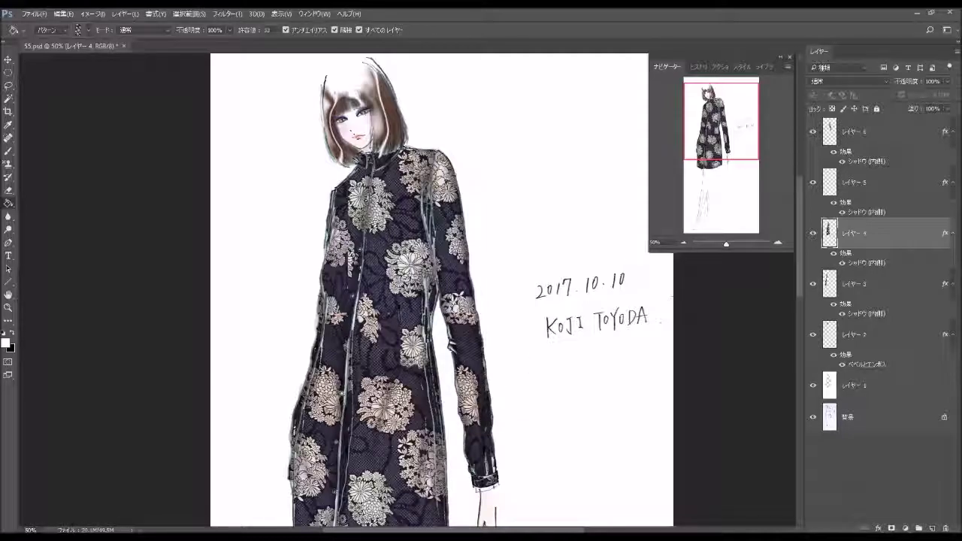
{"action": "mouse_move", "coordinate": [721, 140]}
{"action": "left_mouse_down"}
{"action": "mouse_move", "coordinate": [721, 177]}
{"action": "mouse_move", "coordinate": [721, 149]}
{"action": "left_mouse_up"}
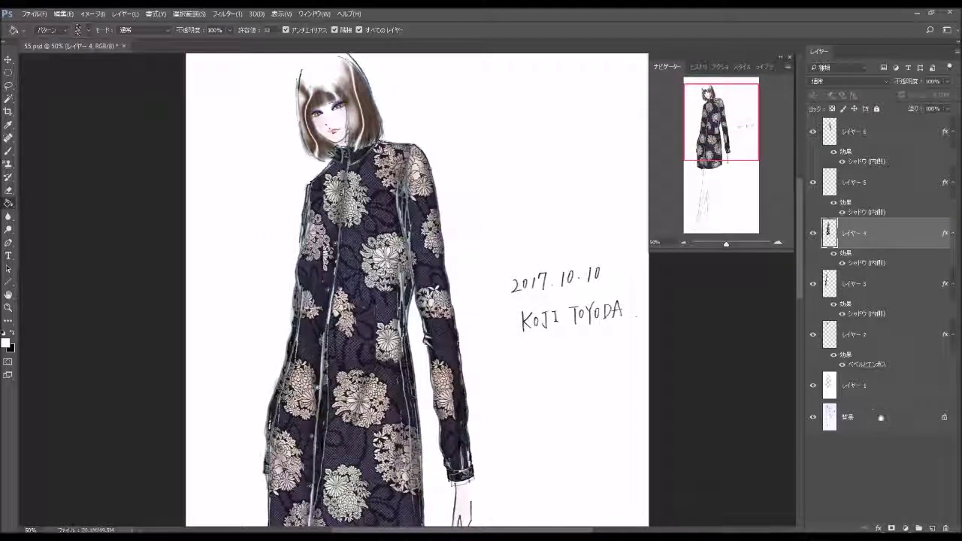
{"action": "left_click", "coordinate": [887, 419]}
- Add Layer 7 above the background and dab black behind the figure with a ~2165 px brush
{"action": "left_click", "coordinate": [930, 526]}
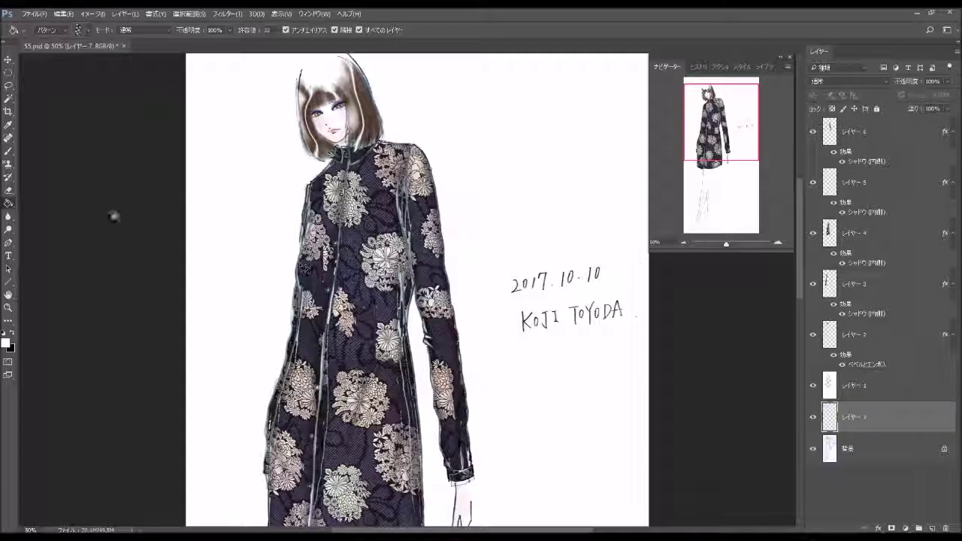
{"action": "left_click", "coordinate": [10, 152]}
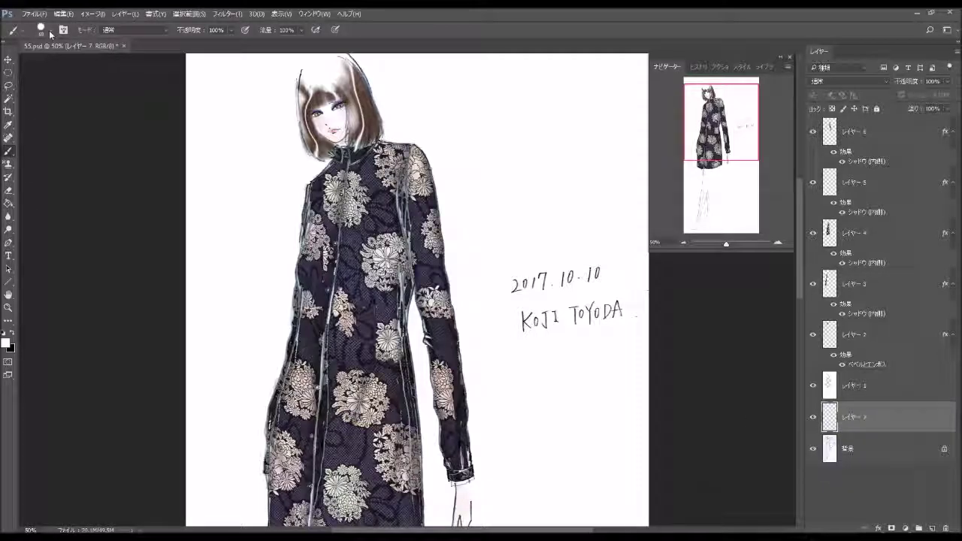
{"action": "left_click", "coordinate": [49, 30]}
{"action": "left_click", "coordinate": [105, 64]}
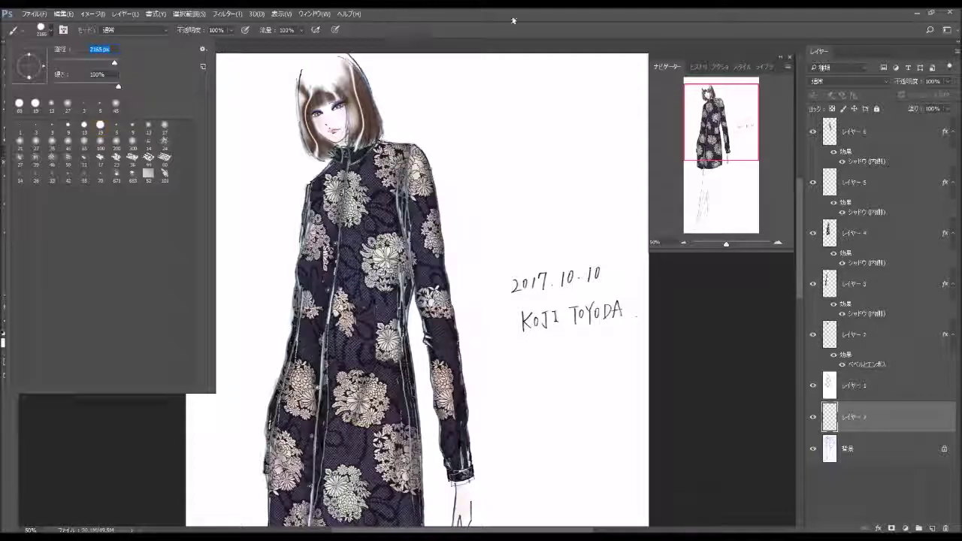
{"action": "left_click", "coordinate": [486, 33]}
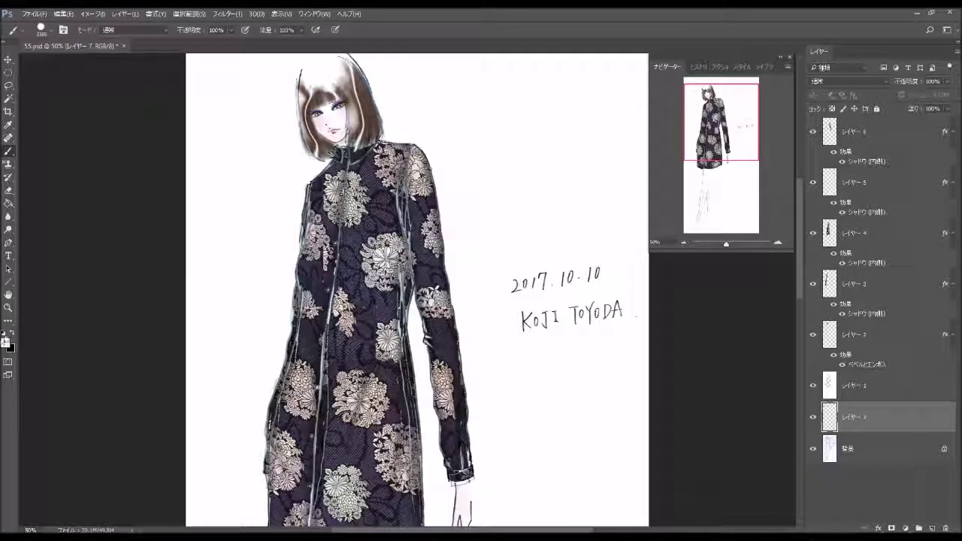
{"action": "left_click", "coordinate": [12, 333]}
{"action": "left_click", "coordinate": [368, 289]}
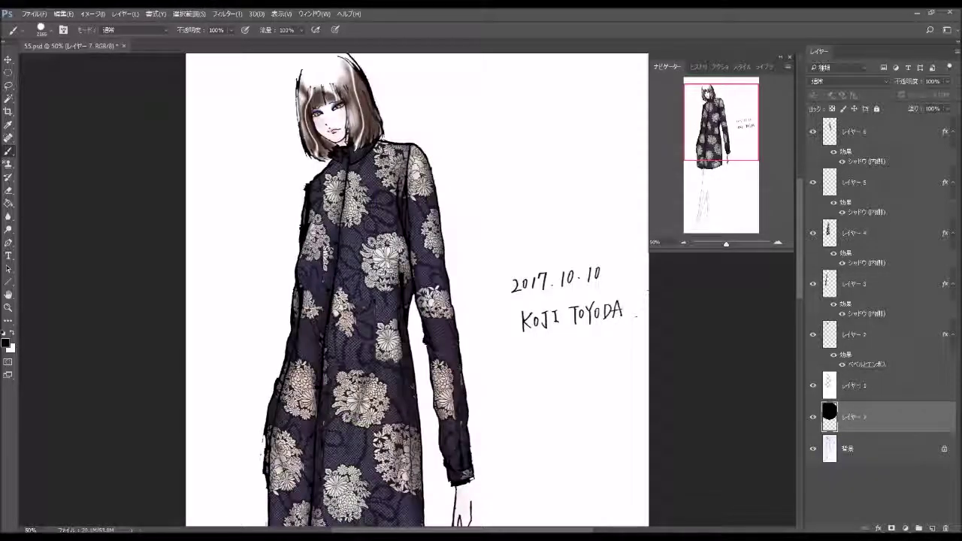
- Paint the large black brush down across the legs on Layer 7, then return the view to the face
{"action": "scroll", "coordinate": [417, 289], "scroll_direction": "down", "scroll_amount": 2}
{"action": "scroll", "coordinate": [417, 289], "scroll_direction": "down", "scroll_amount": 5}
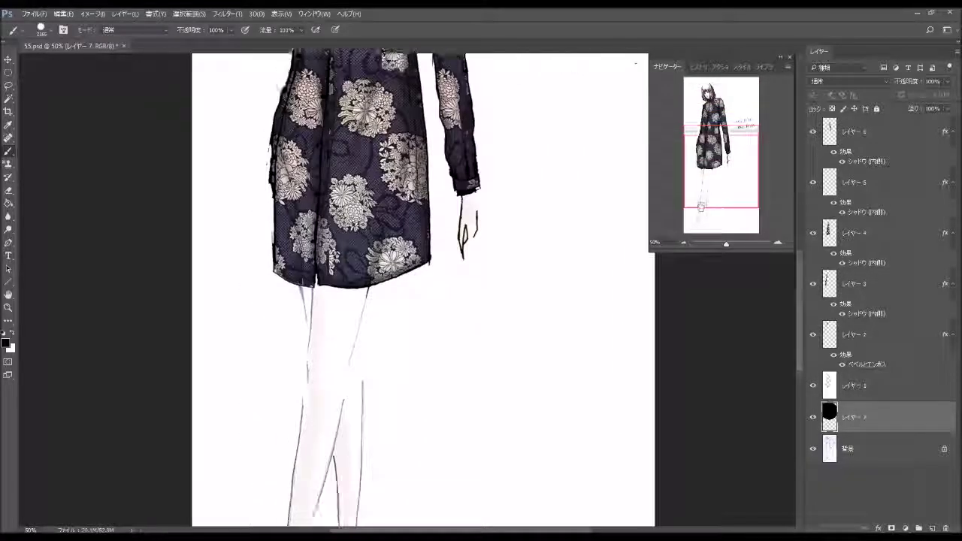
{"action": "scroll", "coordinate": [417, 290], "scroll_direction": "down", "scroll_amount": 1}
{"action": "left_click_drag", "start_coordinate": [335, 359], "coordinate": [297, 510]}
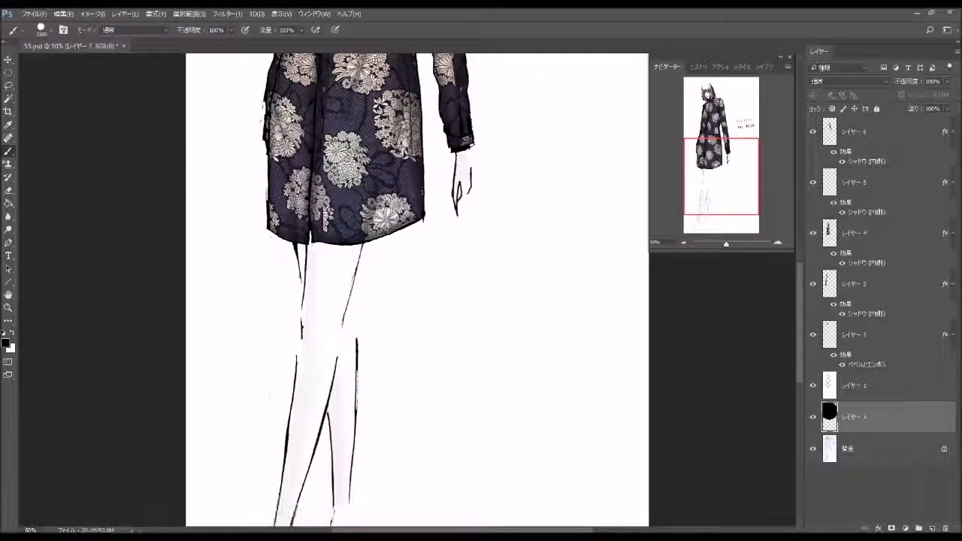
{"action": "scroll", "coordinate": [417, 289], "scroll_direction": "down", "scroll_amount": 3}
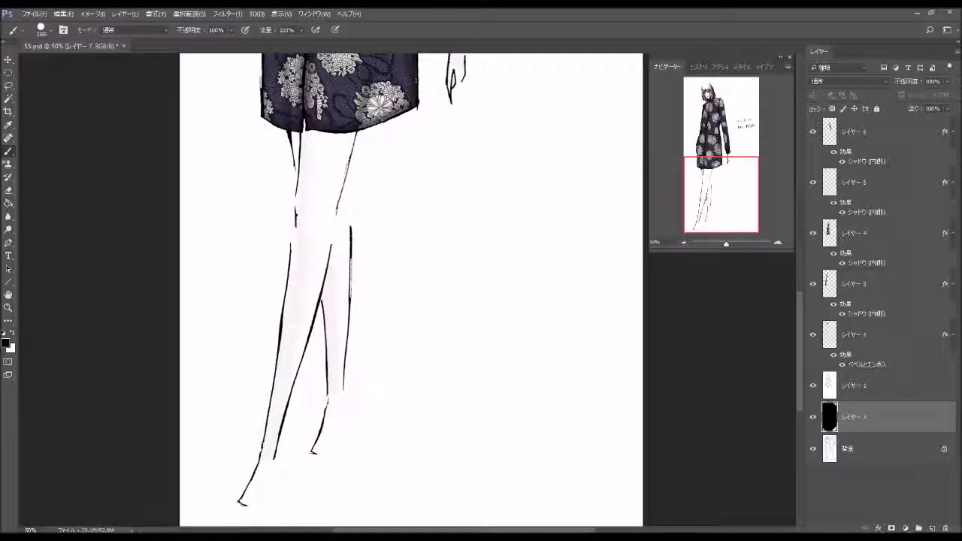
{"action": "scroll", "coordinate": [411, 289], "scroll_direction": "up", "scroll_amount": 3}
{"action": "scroll", "coordinate": [411, 289], "scroll_direction": "up", "scroll_amount": 2}
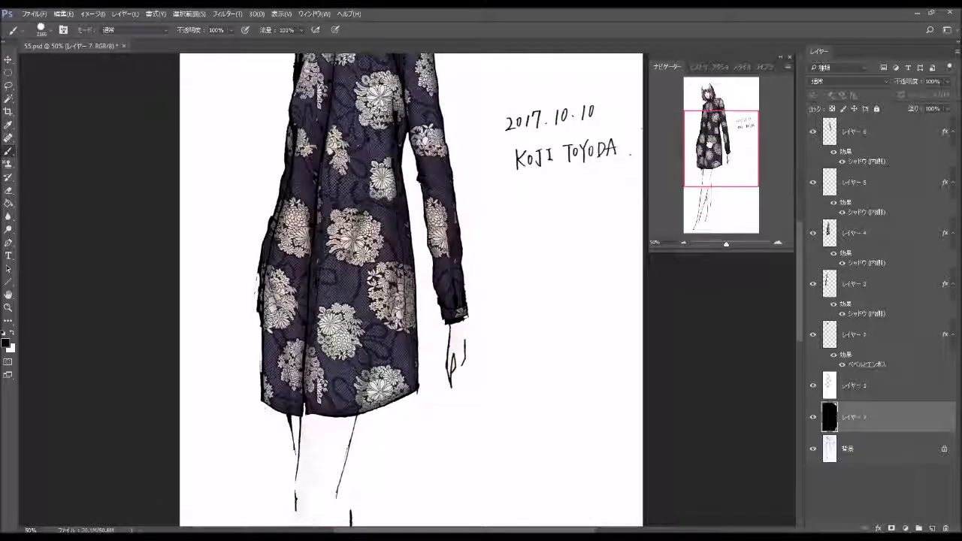
{"action": "left_click_drag", "start_coordinate": [703, 150], "coordinate": [708, 117]}
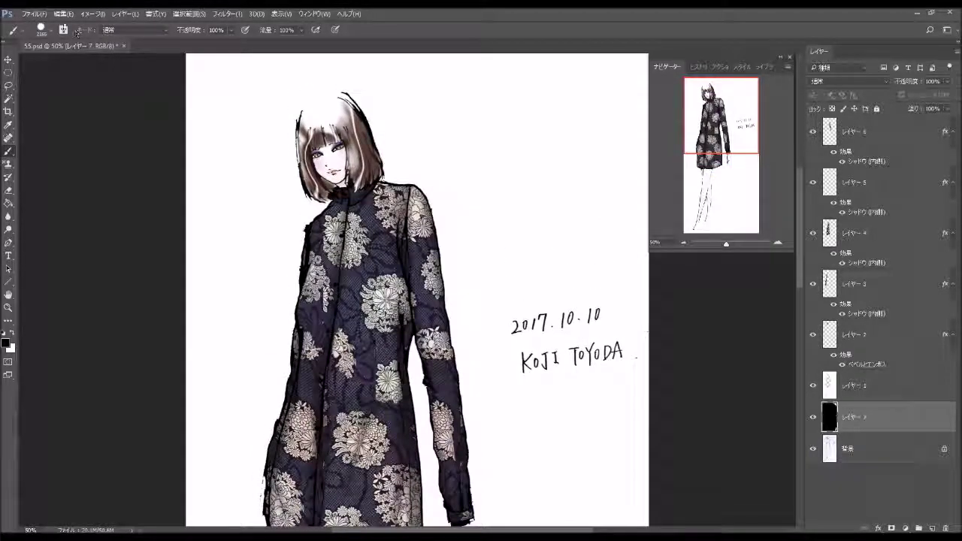
- Pick a small round brush preset and make white the foreground colour
{"action": "left_click", "coordinate": [51, 30]}
{"action": "left_click", "coordinate": [51, 103]}
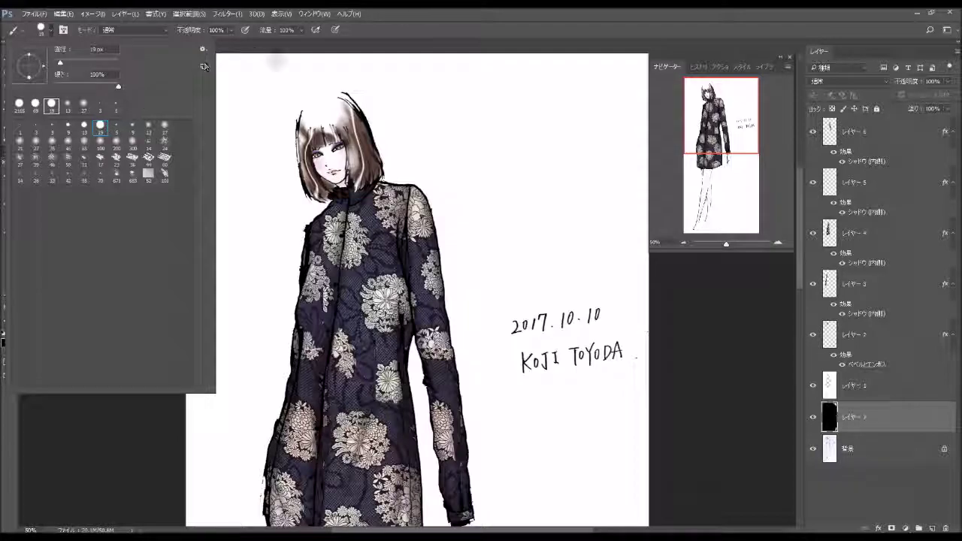
{"action": "left_click", "coordinate": [255, 70]}
{"action": "left_click", "coordinate": [11, 335]}
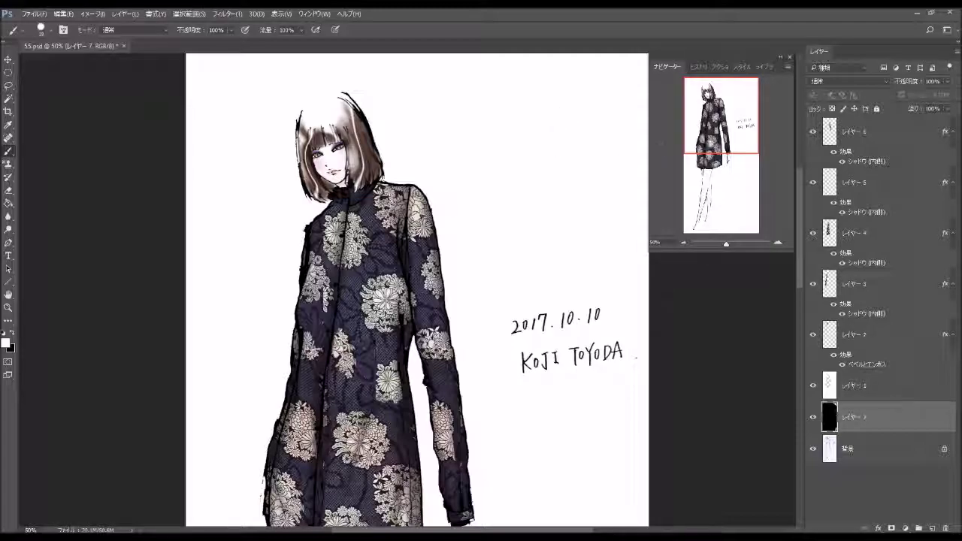
- Pan the Navigator view around the coat and legs and select レイヤー 6
{"action": "left_click_drag", "start_coordinate": [710, 135], "coordinate": [709, 176]}
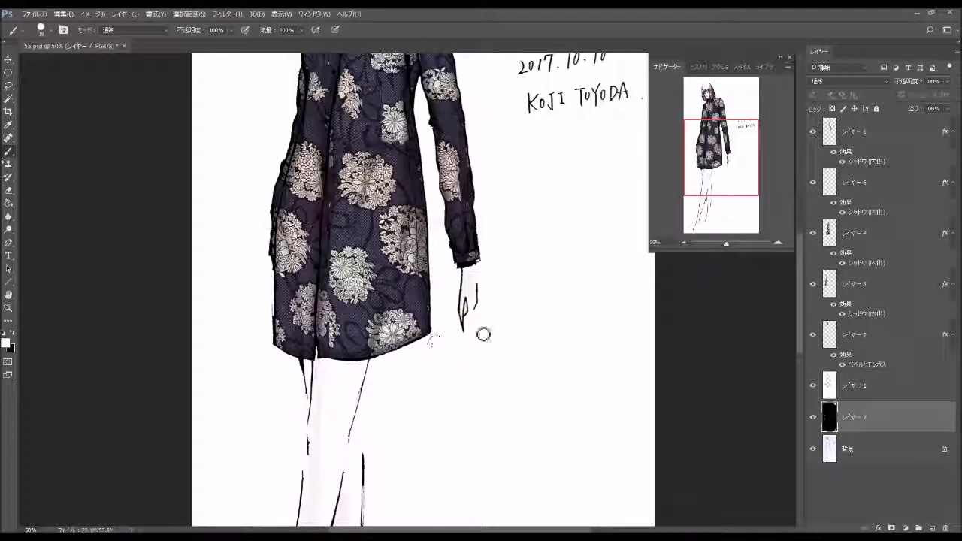
{"action": "left_click_drag", "start_coordinate": [707, 178], "coordinate": [707, 212]}
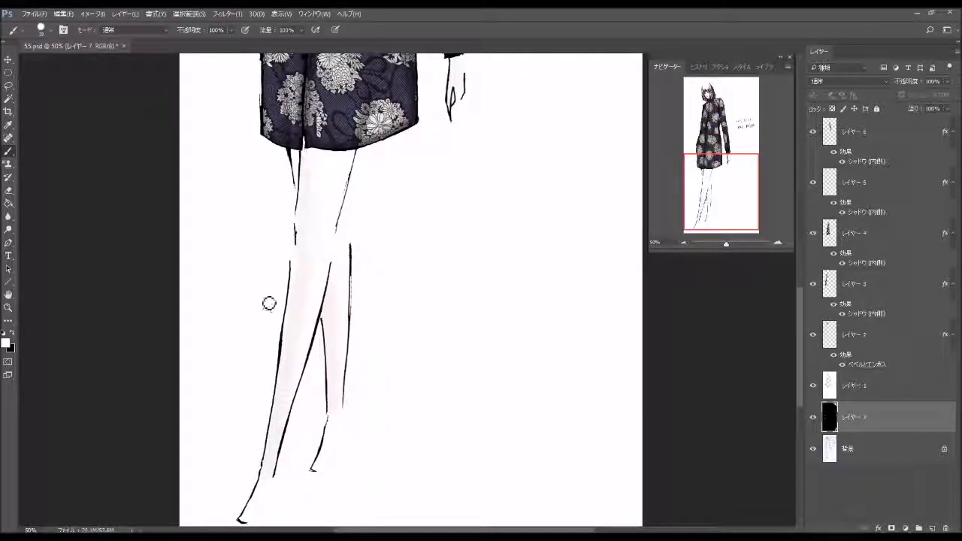
{"action": "left_click_drag", "start_coordinate": [730, 198], "coordinate": [718, 166]}
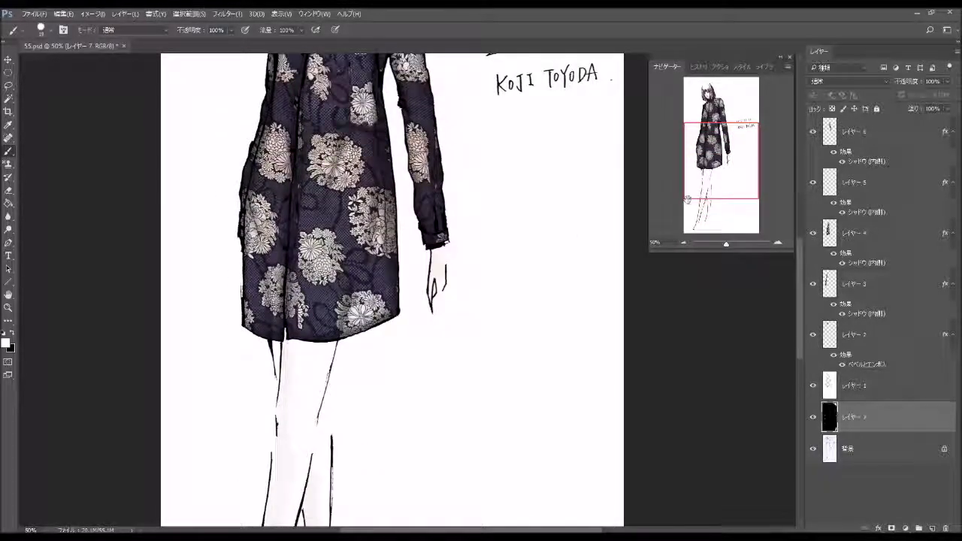
{"action": "left_click_drag", "start_coordinate": [706, 197], "coordinate": [708, 153]}
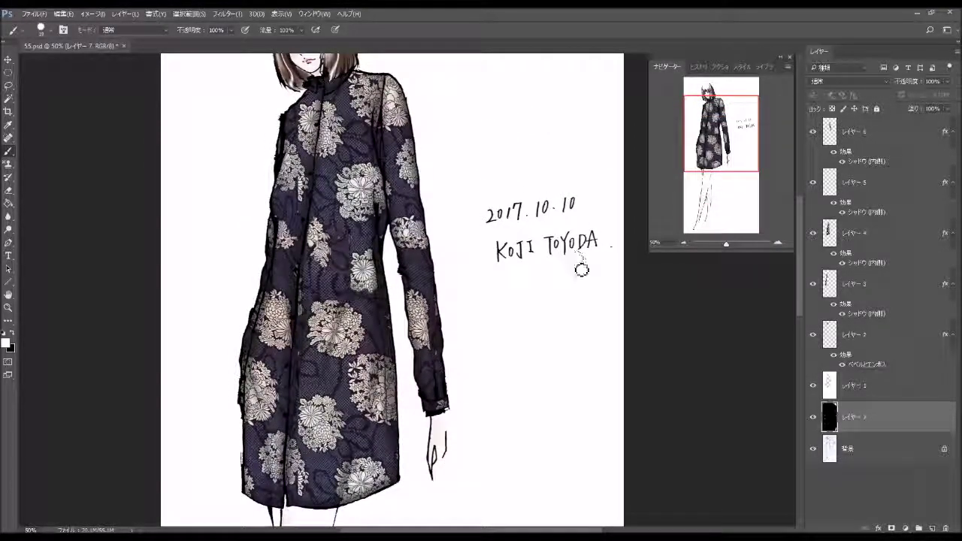
{"action": "left_click", "coordinate": [712, 181]}
{"action": "left_click_drag", "start_coordinate": [713, 179], "coordinate": [715, 158]}
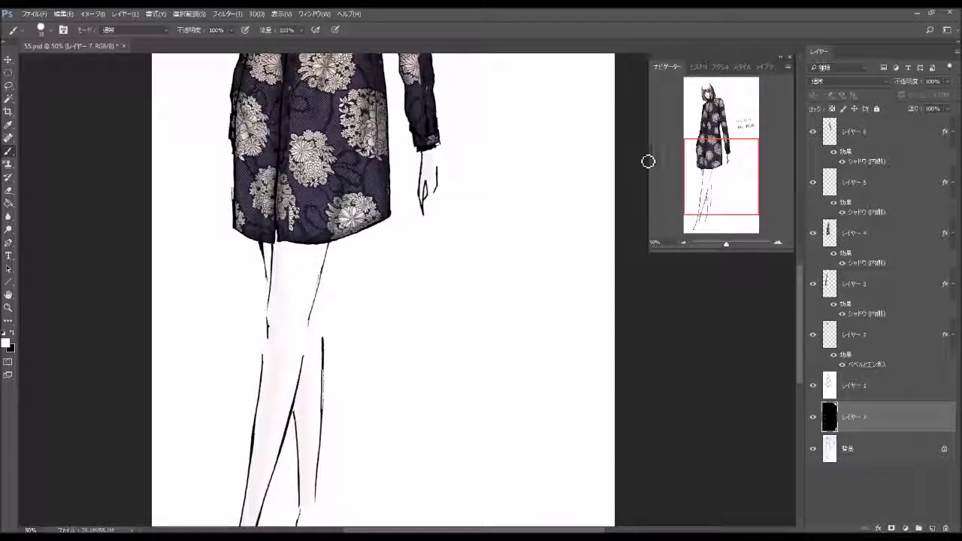
{"action": "left_click", "coordinate": [914, 134]}
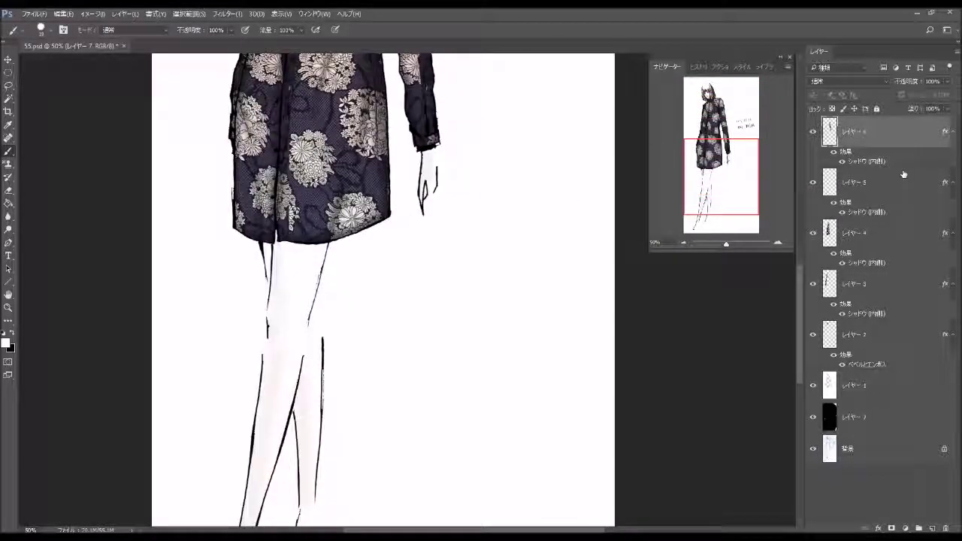
- Add a new empty Layer 8 on top and browse the Pattern Stamp tool's patterns
{"action": "left_click", "coordinate": [931, 528]}
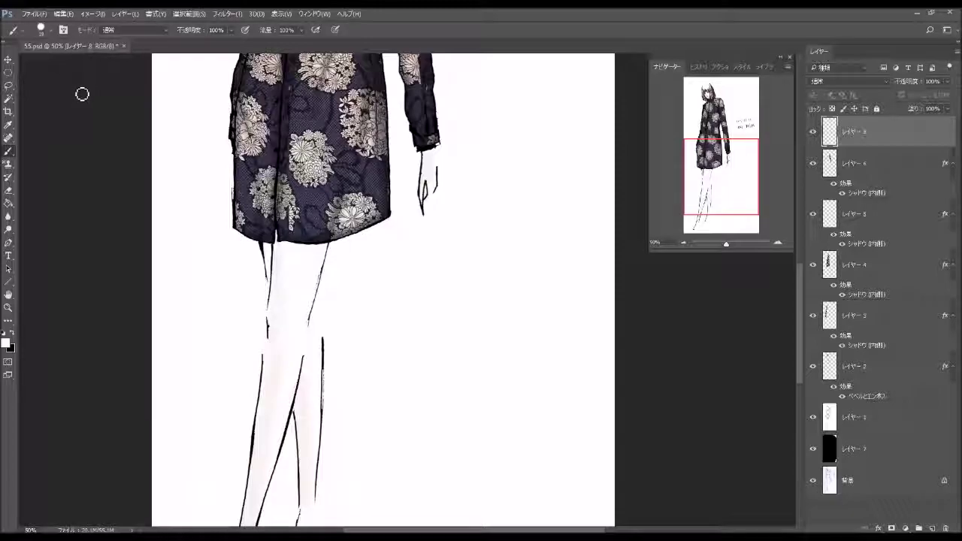
{"action": "left_click", "coordinate": [9, 163]}
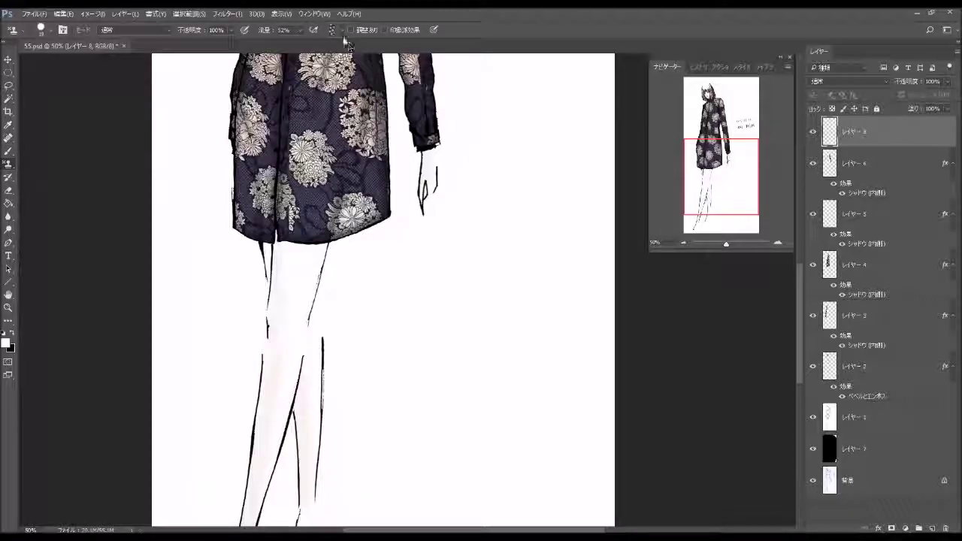
{"action": "left_click", "coordinate": [342, 31]}
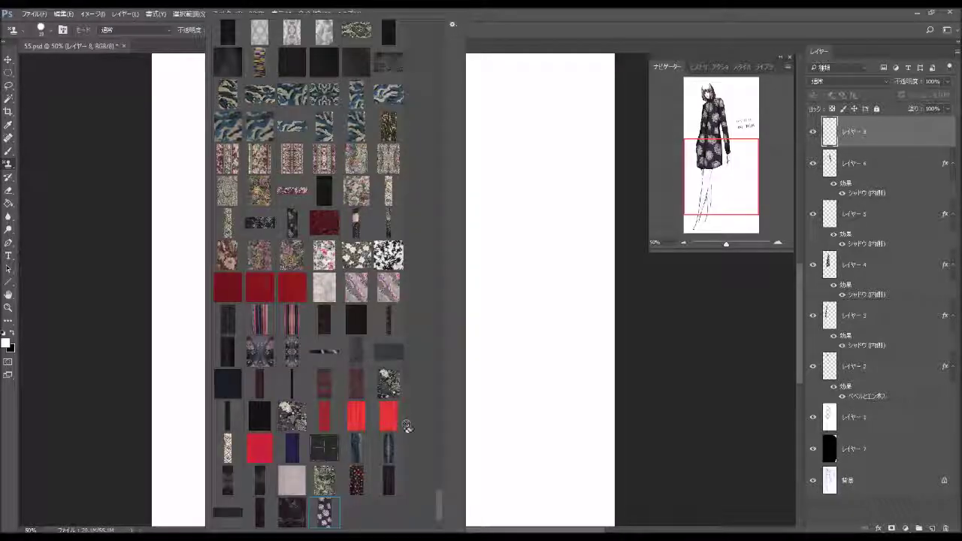
{"action": "scroll", "coordinate": [439, 494], "scroll_direction": "up", "scroll_amount": 2}
{"action": "left_click_drag", "start_coordinate": [438, 492], "coordinate": [441, 465]}
{"action": "scroll", "coordinate": [439, 467], "scroll_direction": "up", "scroll_amount": 5}
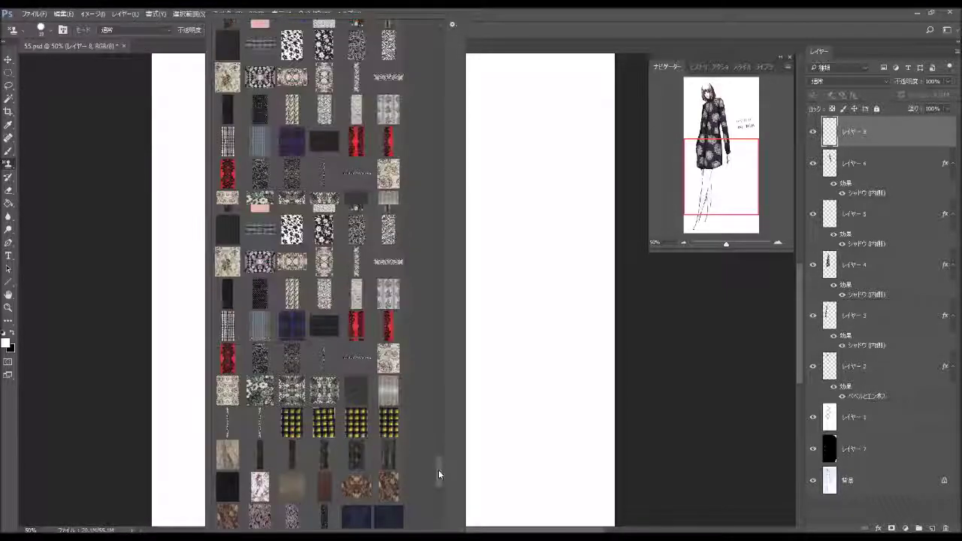
{"action": "left_click_drag", "start_coordinate": [440, 467], "coordinate": [441, 454]}
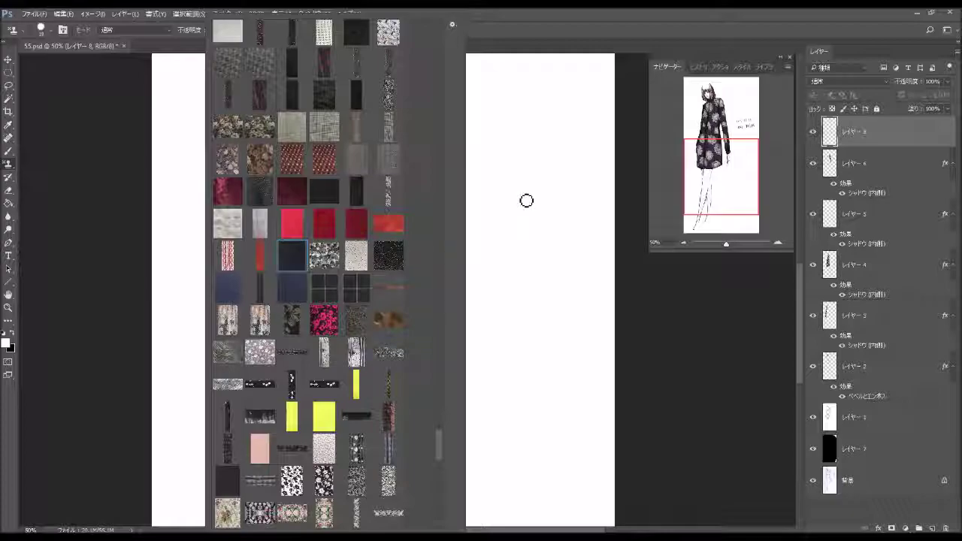
{"action": "left_click", "coordinate": [780, 244]}
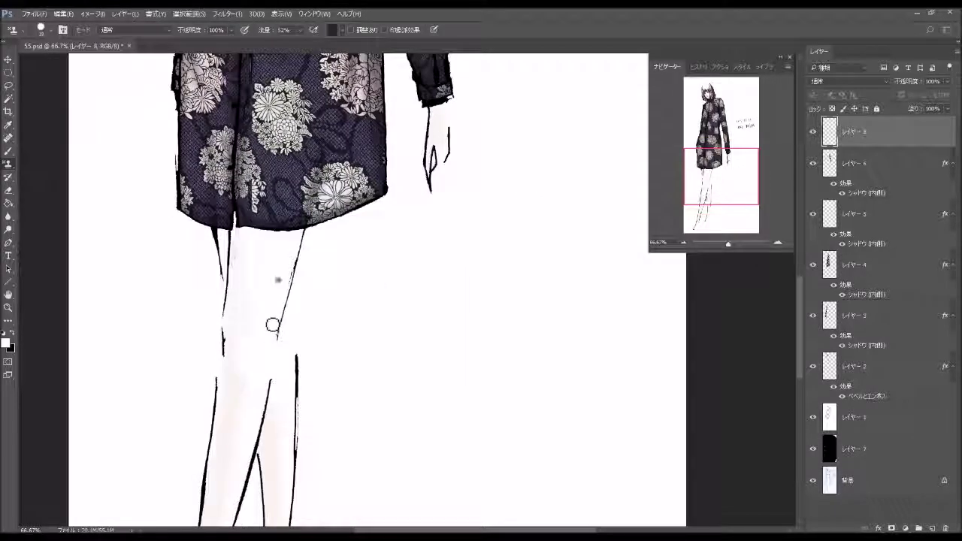
- Undo a trial pattern stroke on the leg and choose a dark lace pattern instead
{"action": "left_click_drag", "start_coordinate": [281, 260], "coordinate": [263, 335]}
{"action": "key", "text": "ctrl+z"}
{"action": "left_click", "coordinate": [341, 30]}
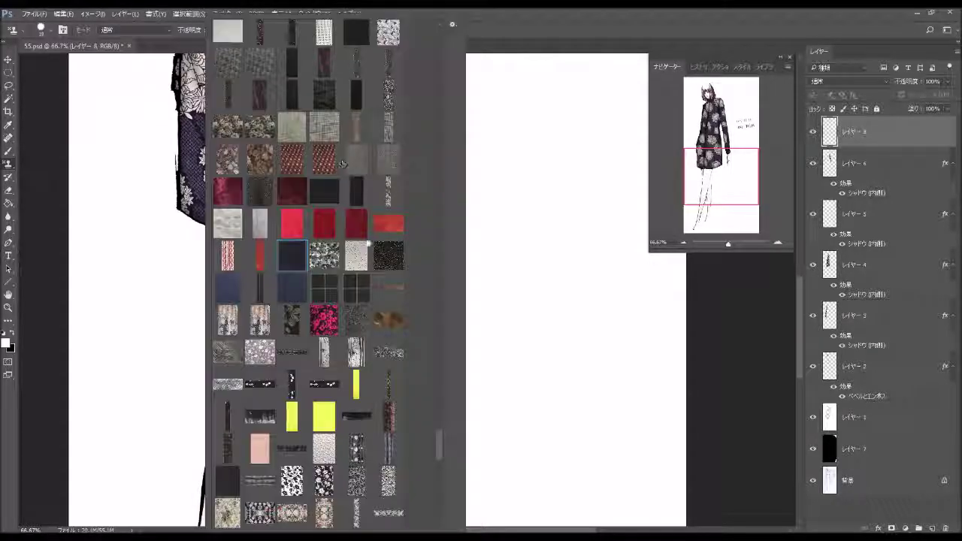
{"action": "scroll", "coordinate": [441, 437], "scroll_direction": "up", "scroll_amount": 1}
{"action": "scroll", "coordinate": [441, 427], "scroll_direction": "up", "scroll_amount": 3}
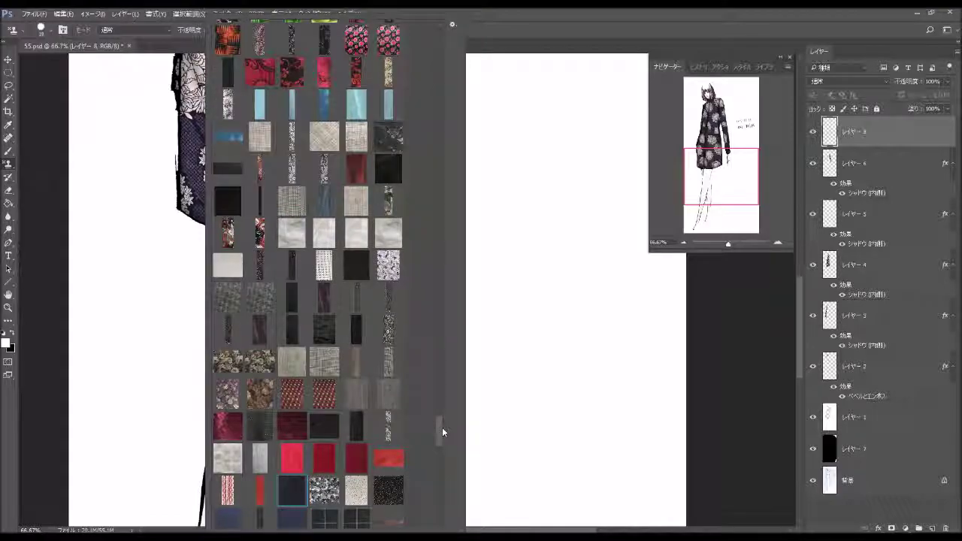
{"action": "scroll", "coordinate": [441, 427], "scroll_direction": "up", "scroll_amount": 1}
{"action": "scroll", "coordinate": [442, 426], "scroll_direction": "up", "scroll_amount": 1}
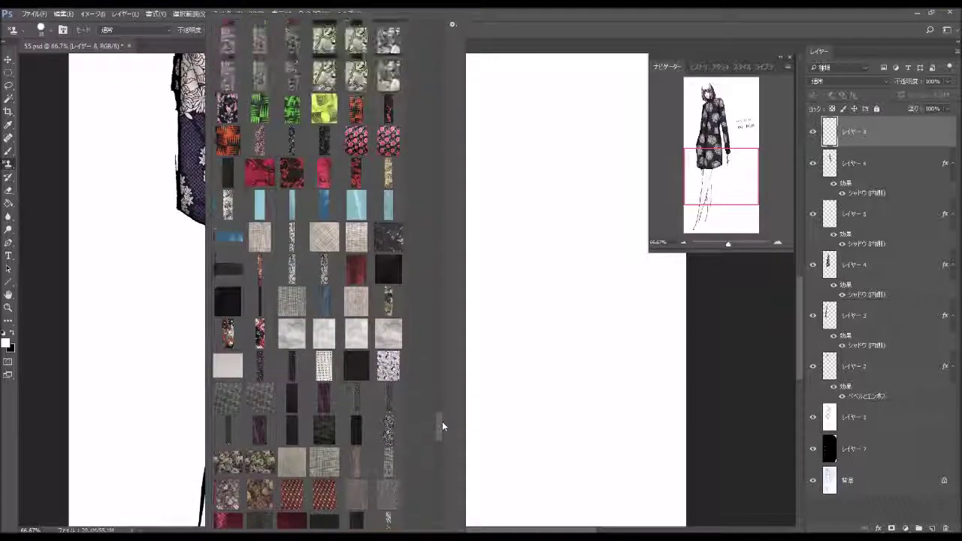
{"action": "scroll", "coordinate": [442, 421], "scroll_direction": "up", "scroll_amount": 1}
{"action": "scroll", "coordinate": [442, 420], "scroll_direction": "up", "scroll_amount": 1}
{"action": "scroll", "coordinate": [442, 420], "scroll_direction": "down", "scroll_amount": 1}
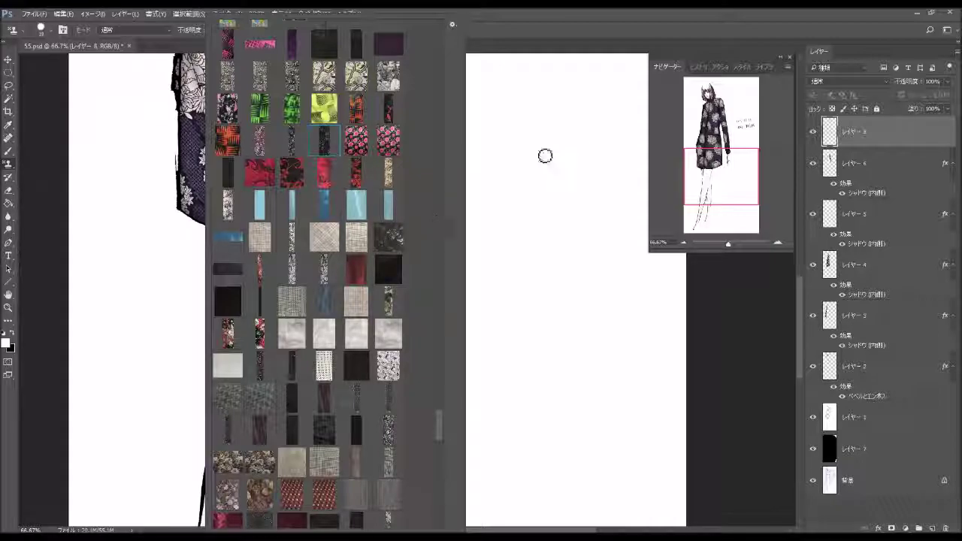
{"action": "left_click", "coordinate": [719, 178]}
- Set a soft 35 px, 0% hardness brush and stamp dark lace from shin to thigh on Layer 8
{"action": "left_click_drag", "start_coordinate": [711, 184], "coordinate": [710, 197]}
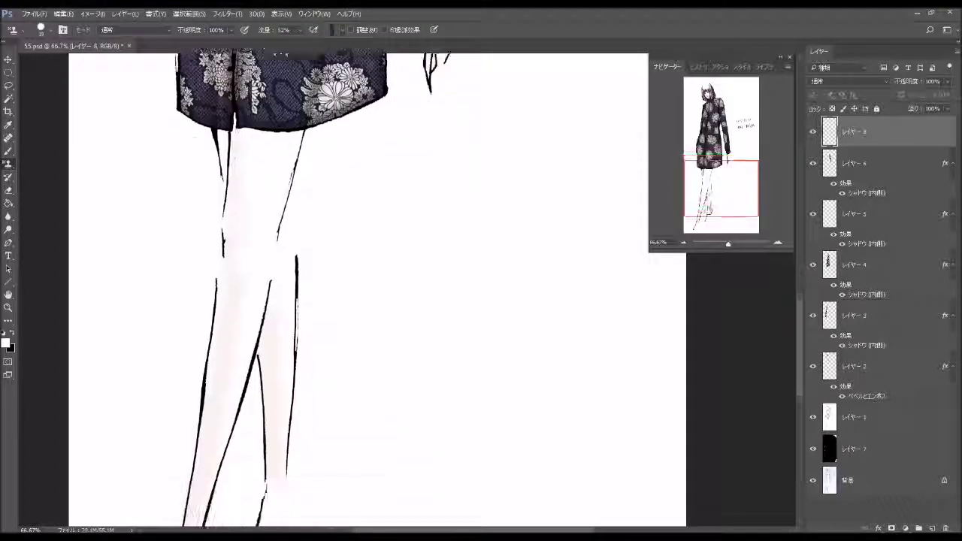
{"action": "key", "text": "ctrl+minus"}
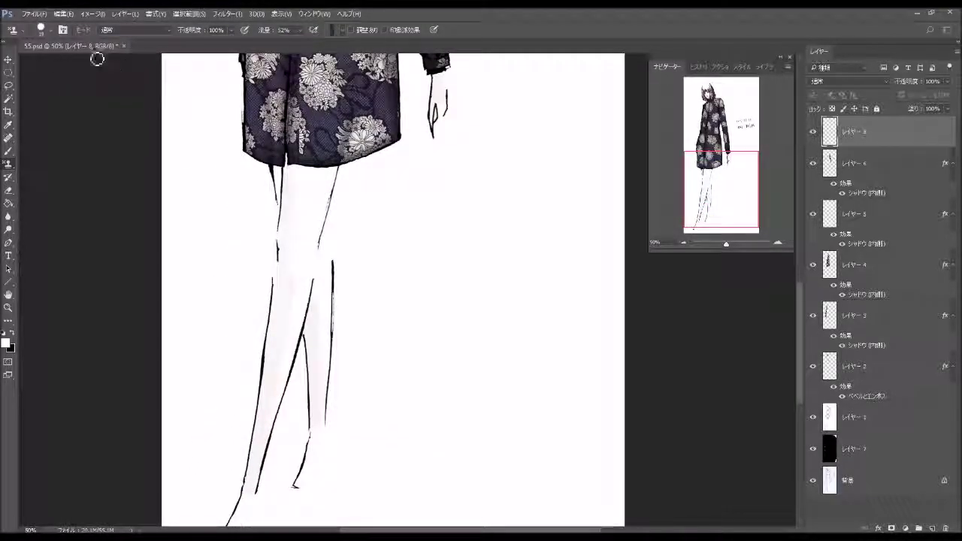
{"action": "left_click", "coordinate": [52, 31]}
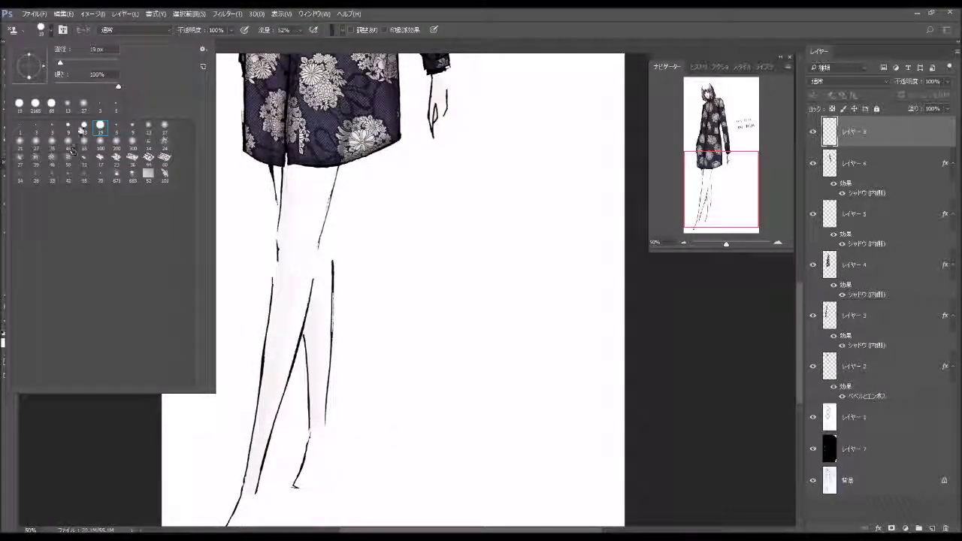
{"action": "left_click_drag", "start_coordinate": [66, 64], "coordinate": [71, 65]}
{"action": "left_click", "coordinate": [52, 141]}
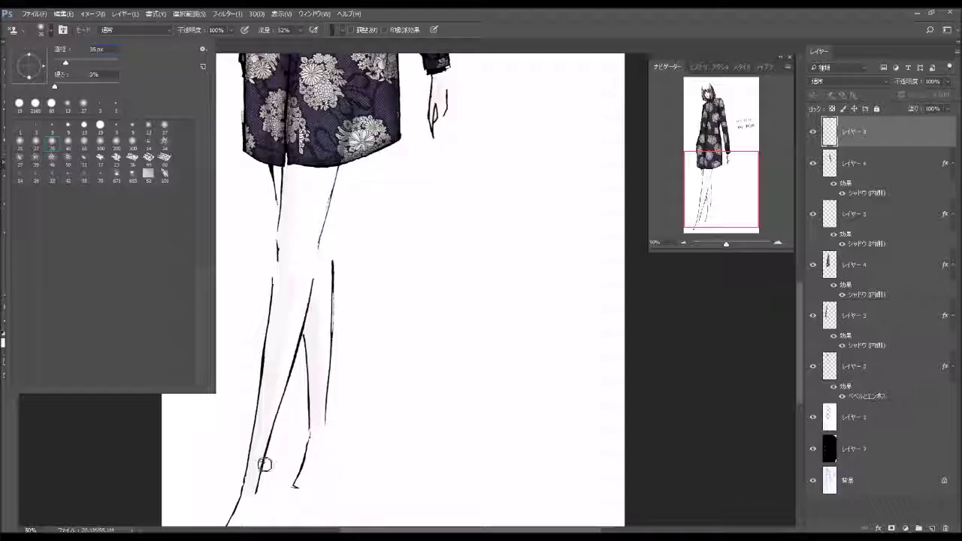
{"action": "left_click", "coordinate": [259, 486]}
{"action": "mouse_move", "coordinate": [253, 471]}
{"action": "left_mouse_down"}
{"action": "mouse_move", "coordinate": [285, 357]}
{"action": "mouse_move", "coordinate": [280, 334]}
{"action": "mouse_move", "coordinate": [271, 383]}
{"action": "mouse_move", "coordinate": [279, 330]}
{"action": "mouse_move", "coordinate": [267, 417]}
{"action": "mouse_move", "coordinate": [297, 334]}
{"action": "mouse_move", "coordinate": [279, 390]}
{"action": "mouse_move", "coordinate": [297, 301]}
{"action": "mouse_move", "coordinate": [286, 304]}
{"action": "mouse_move", "coordinate": [277, 346]}
{"action": "mouse_move", "coordinate": [295, 270]}
{"action": "mouse_move", "coordinate": [300, 315]}
{"action": "mouse_move", "coordinate": [294, 328]}
{"action": "mouse_move", "coordinate": [289, 226]}
{"action": "mouse_move", "coordinate": [304, 263]}
{"action": "mouse_move", "coordinate": [301, 214]}
{"action": "mouse_move", "coordinate": [308, 270]}
{"action": "mouse_move", "coordinate": [292, 315]}
{"action": "mouse_move", "coordinate": [304, 248]}
{"action": "mouse_move", "coordinate": [298, 316]}
{"action": "mouse_move", "coordinate": [329, 178]}
{"action": "mouse_move", "coordinate": [312, 178]}
{"action": "mouse_move", "coordinate": [296, 218]}
{"action": "mouse_move", "coordinate": [300, 181]}
{"action": "mouse_move", "coordinate": [289, 240]}
{"action": "mouse_move", "coordinate": [296, 181]}
{"action": "left_mouse_up"}
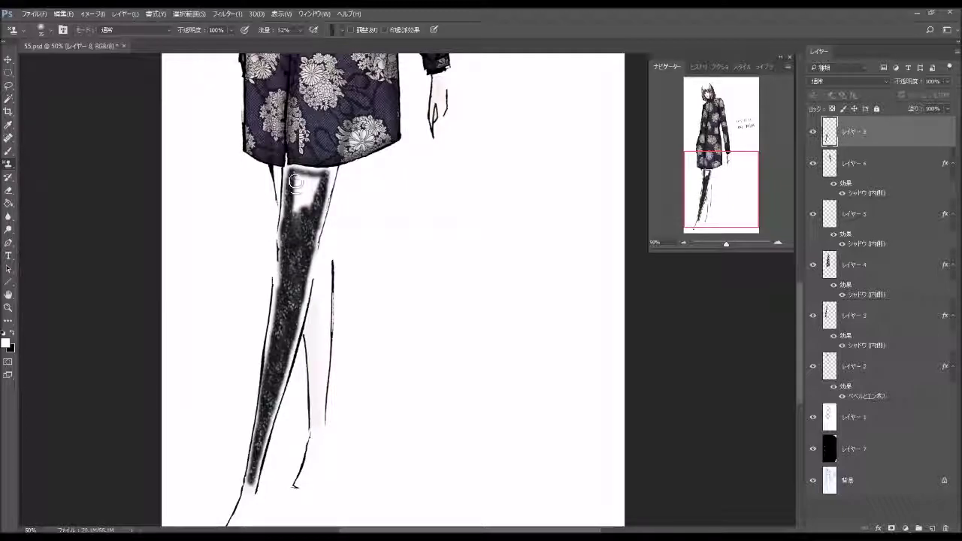
{"action": "mouse_move", "coordinate": [291, 222]}
{"action": "left_mouse_down"}
{"action": "mouse_move", "coordinate": [294, 178]}
{"action": "mouse_move", "coordinate": [321, 174]}
{"action": "mouse_move", "coordinate": [319, 199]}
{"action": "mouse_move", "coordinate": [299, 183]}
{"action": "mouse_move", "coordinate": [309, 183]}
{"action": "mouse_move", "coordinate": [292, 228]}
{"action": "mouse_move", "coordinate": [307, 227]}
{"action": "left_mouse_up"}
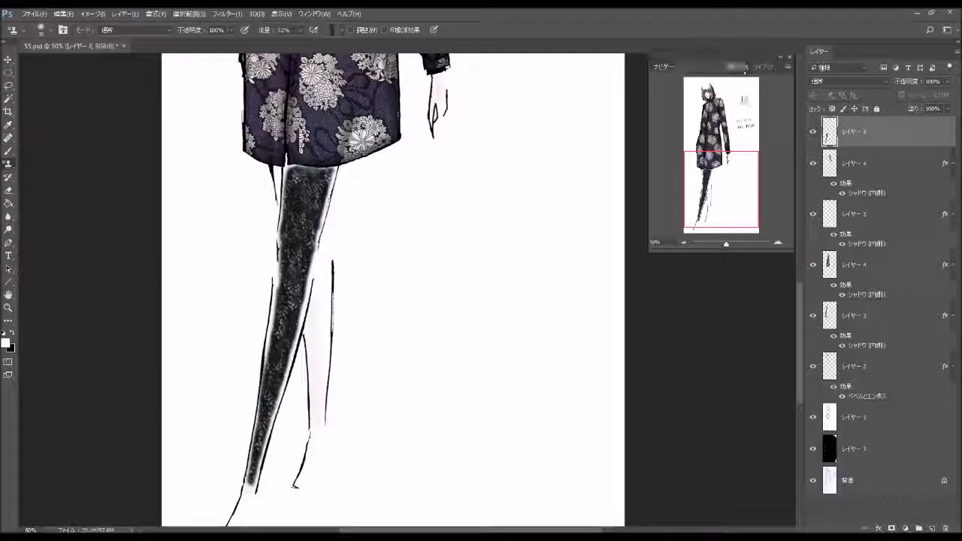
- Apply a gradient overlay preset style to Layer 8's stocking and add a new empty Layer 9
{"action": "left_click", "coordinate": [735, 66]}
{"action": "left_click", "coordinate": [688, 100]}
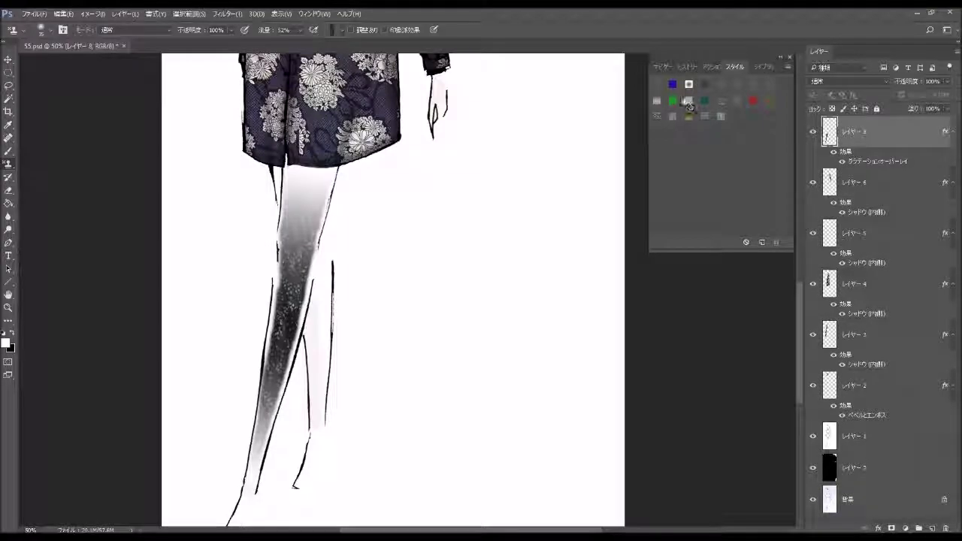
{"action": "left_click", "coordinate": [666, 66]}
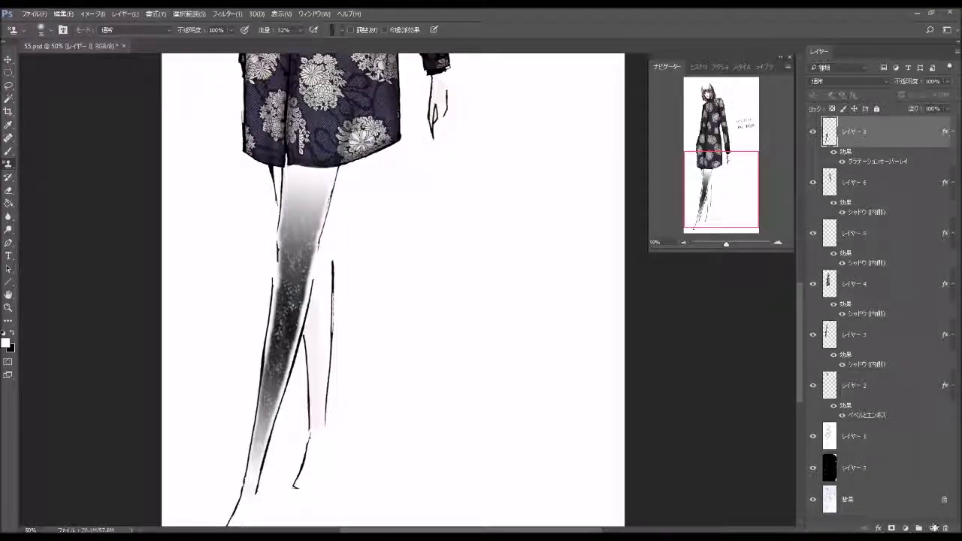
{"action": "left_click", "coordinate": [932, 528]}
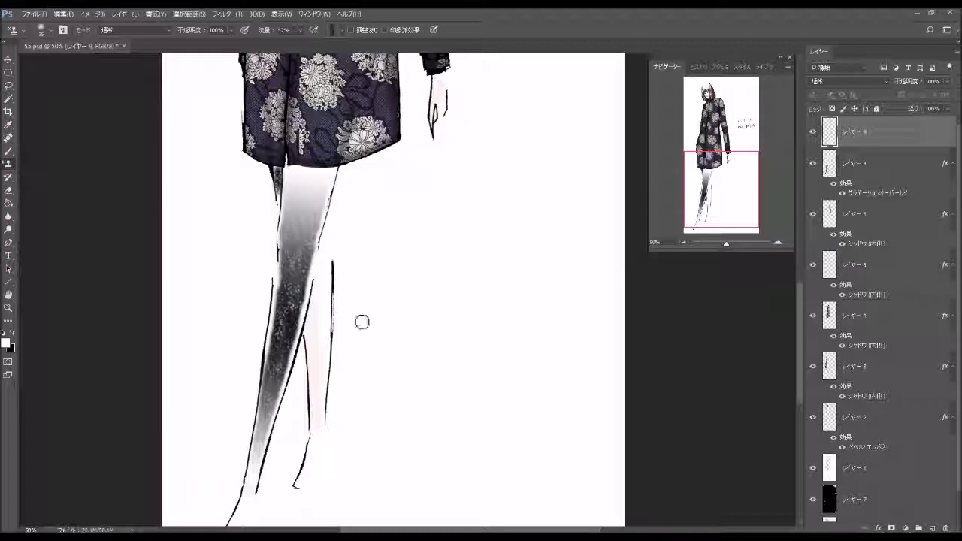
- Stamp the lace pattern on the back leg on Layer 9, then undo the trial styles and shading
{"action": "mouse_move", "coordinate": [323, 304]}
{"action": "left_mouse_down"}
{"action": "mouse_move", "coordinate": [312, 327]}
{"action": "mouse_move", "coordinate": [324, 276]}
{"action": "mouse_move", "coordinate": [321, 434]}
{"action": "mouse_move", "coordinate": [318, 342]}
{"action": "mouse_move", "coordinate": [320, 373]}
{"action": "left_mouse_up"}
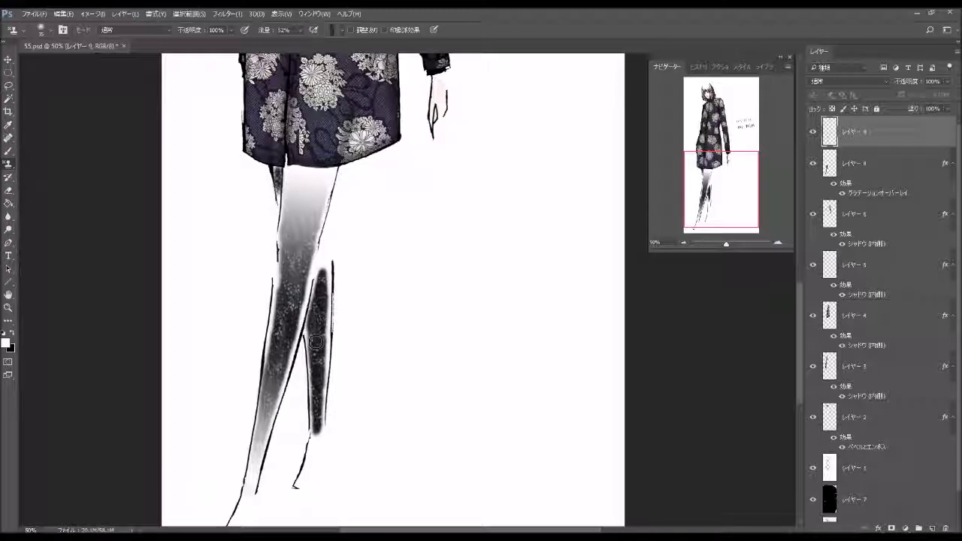
{"action": "mouse_move", "coordinate": [327, 316]}
{"action": "left_mouse_down"}
{"action": "mouse_move", "coordinate": [323, 352]}
{"action": "mouse_move", "coordinate": [324, 322]}
{"action": "left_mouse_up"}
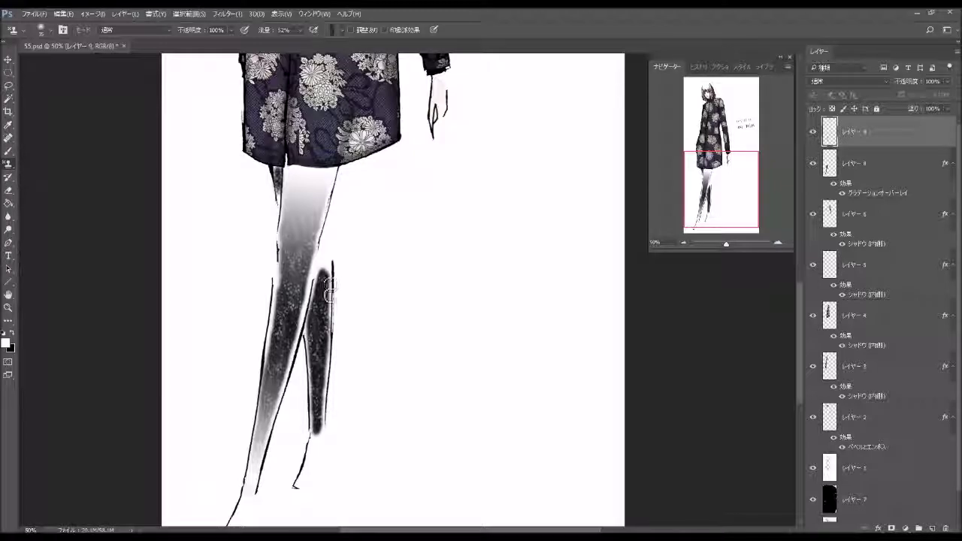
{"action": "left_click", "coordinate": [734, 66]}
{"action": "left_click", "coordinate": [690, 85]}
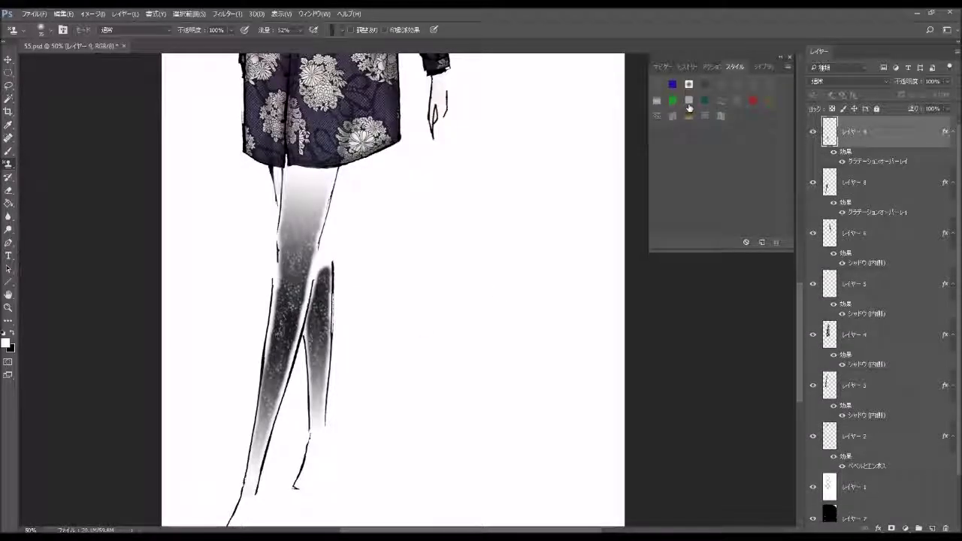
{"action": "key", "text": "ctrl+z"}
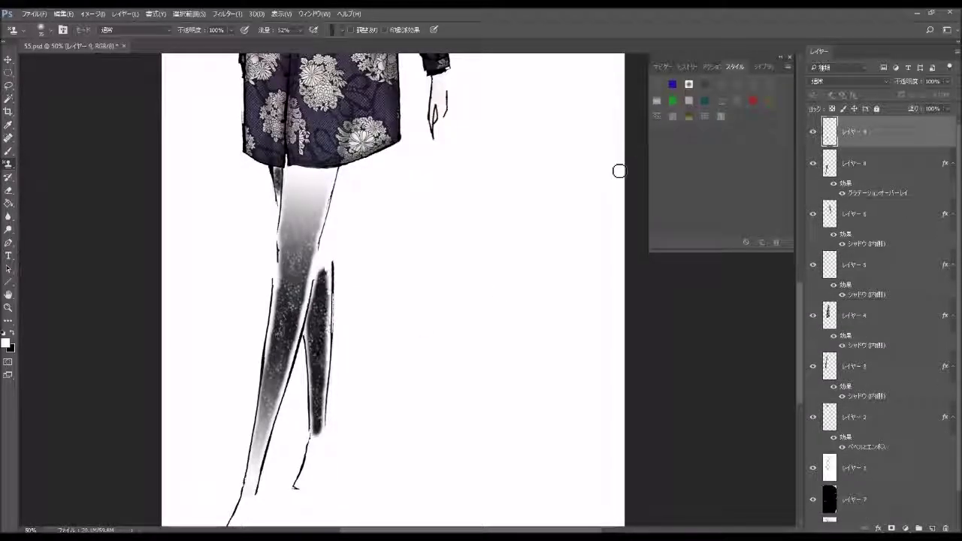
{"action": "left_click", "coordinate": [708, 107]}
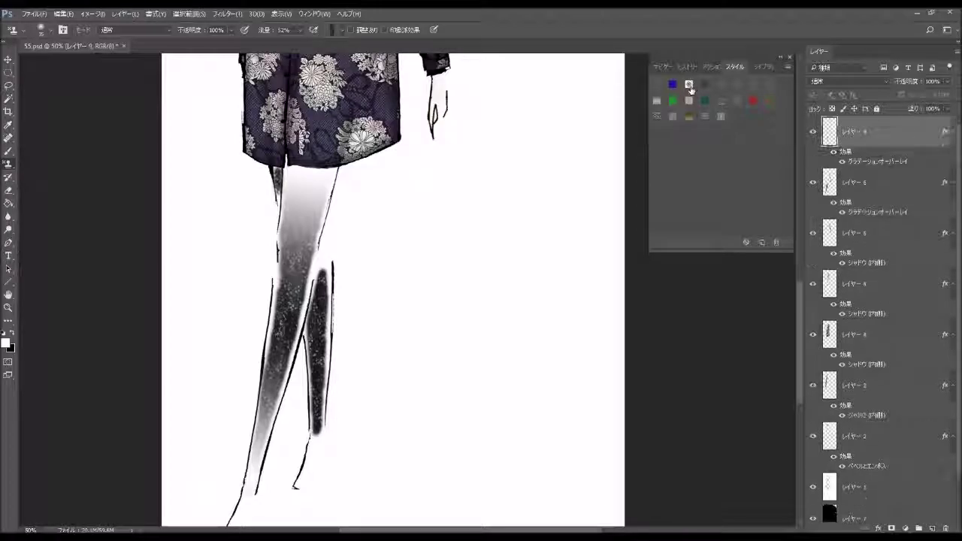
{"action": "key", "text": "ctrl+z"}
{"action": "key", "text": "ctrl+alt+z"}
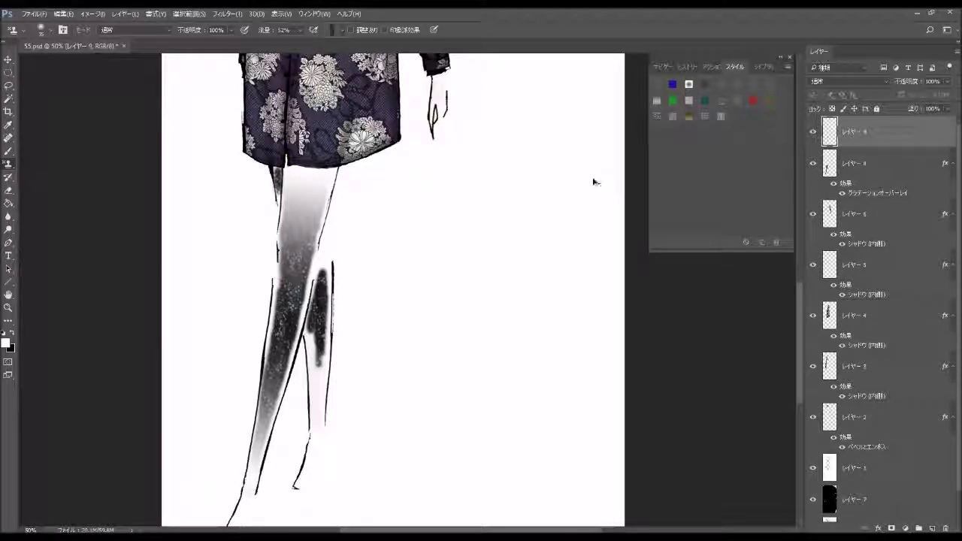
{"action": "key", "text": "ctrl+alt+z"}
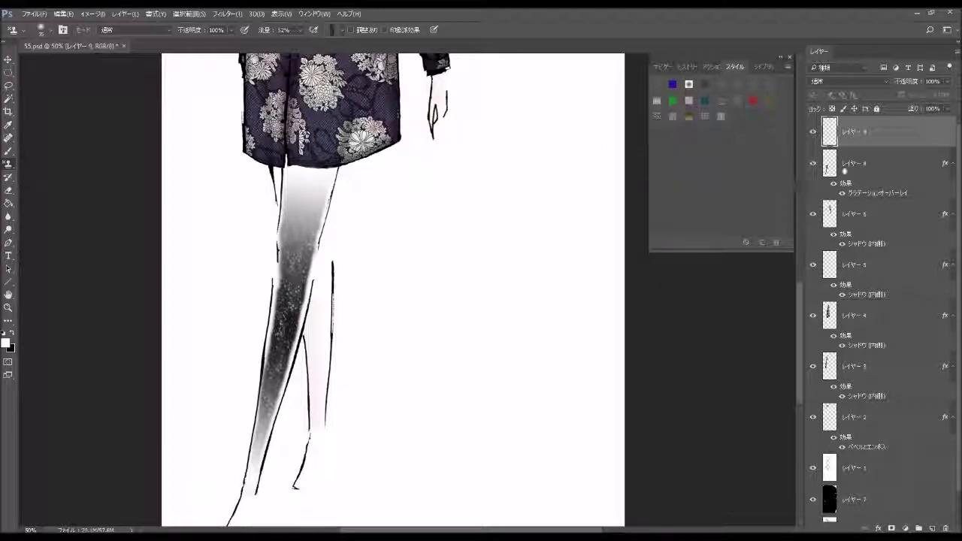
- Repaint the back-leg lace pattern and apply the gradient fade style to it
{"action": "mouse_move", "coordinate": [321, 316]}
{"action": "left_mouse_down"}
{"action": "mouse_move", "coordinate": [321, 425]}
{"action": "mouse_move", "coordinate": [321, 378]}
{"action": "left_mouse_up"}
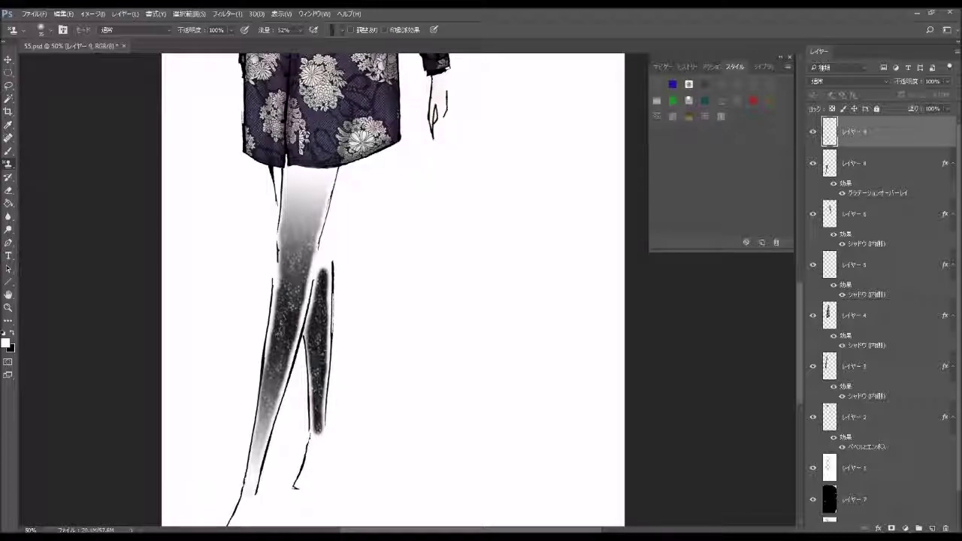
{"action": "left_click", "coordinate": [688, 116]}
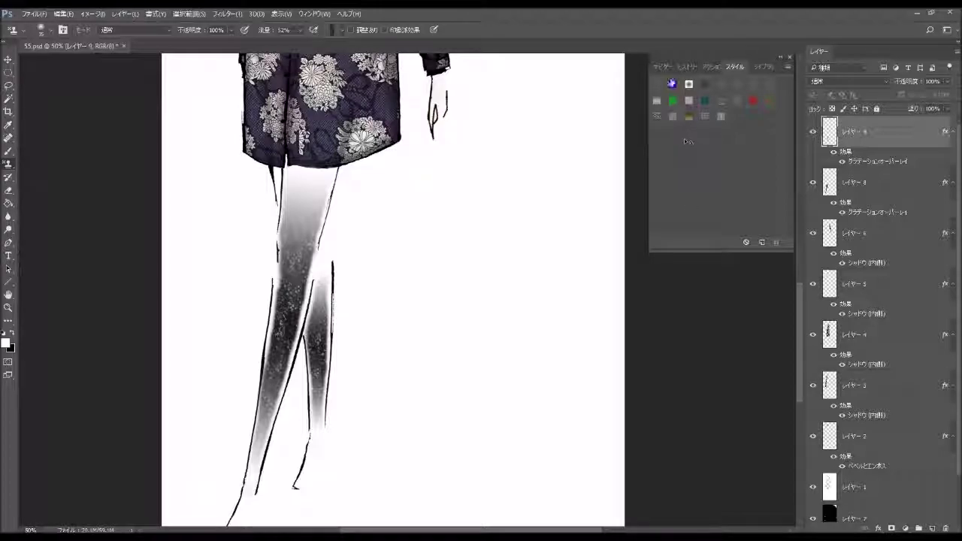
{"action": "left_click_drag", "start_coordinate": [666, 67], "coordinate": [668, 68]}
{"action": "left_click", "coordinate": [668, 67]}
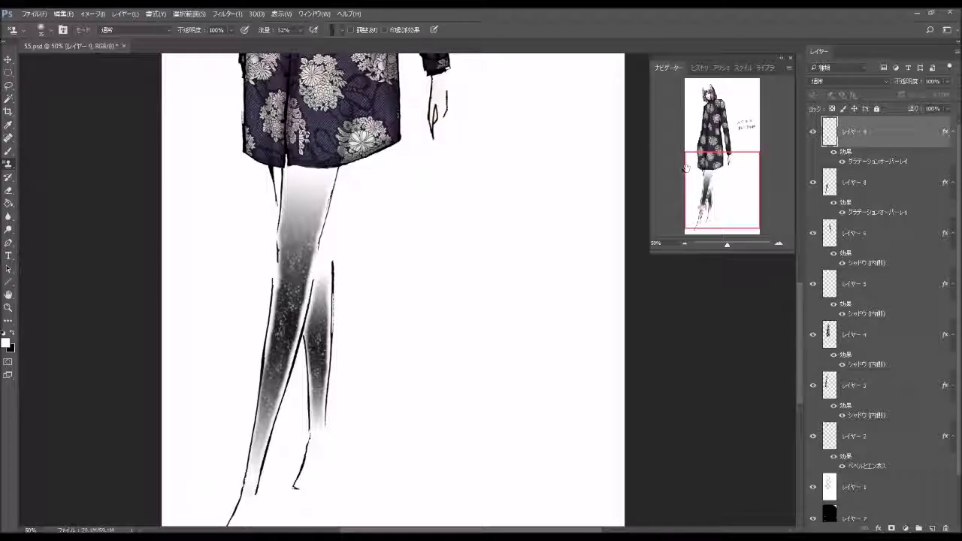
- Zoom out via the Navigator and pan up to frame the full figure, signature and 2017.10.10 date
{"action": "left_click", "coordinate": [684, 244]}
{"action": "left_click_drag", "start_coordinate": [713, 193], "coordinate": [717, 147]}
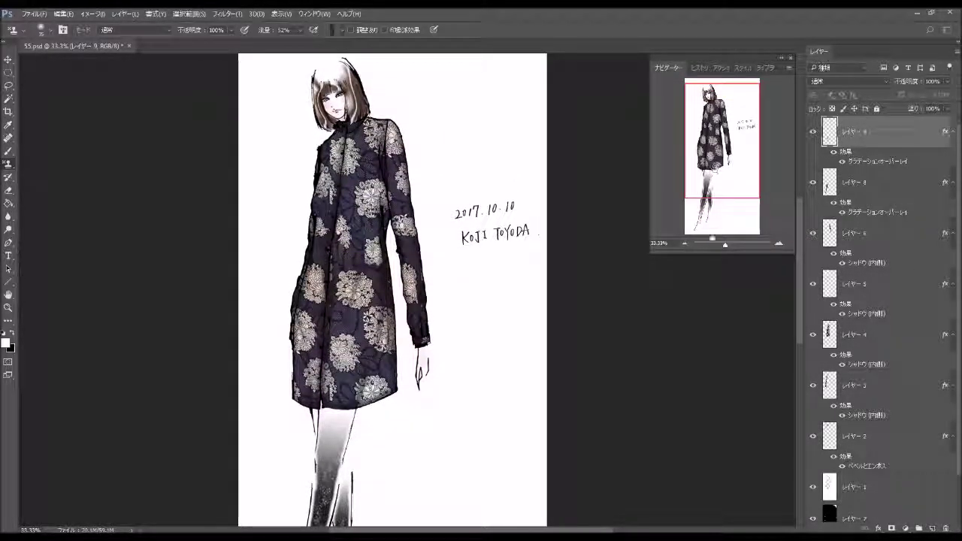
{"action": "left_click", "coordinate": [685, 244]}
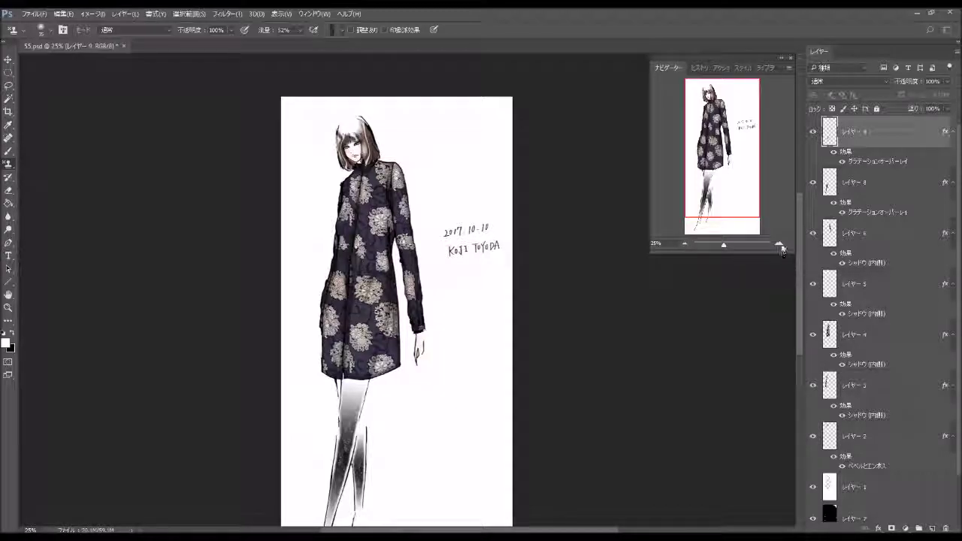
{"action": "key", "text": "ctrl+plus"}
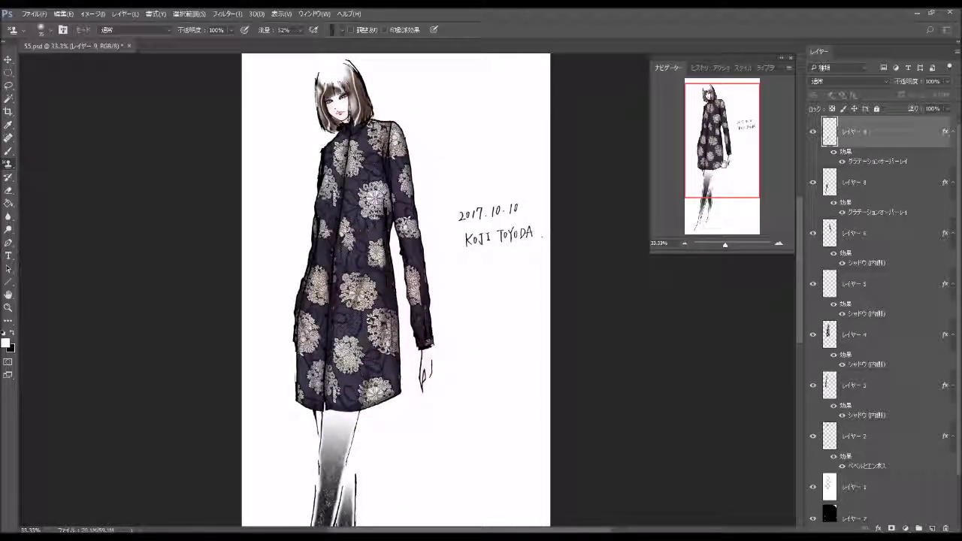